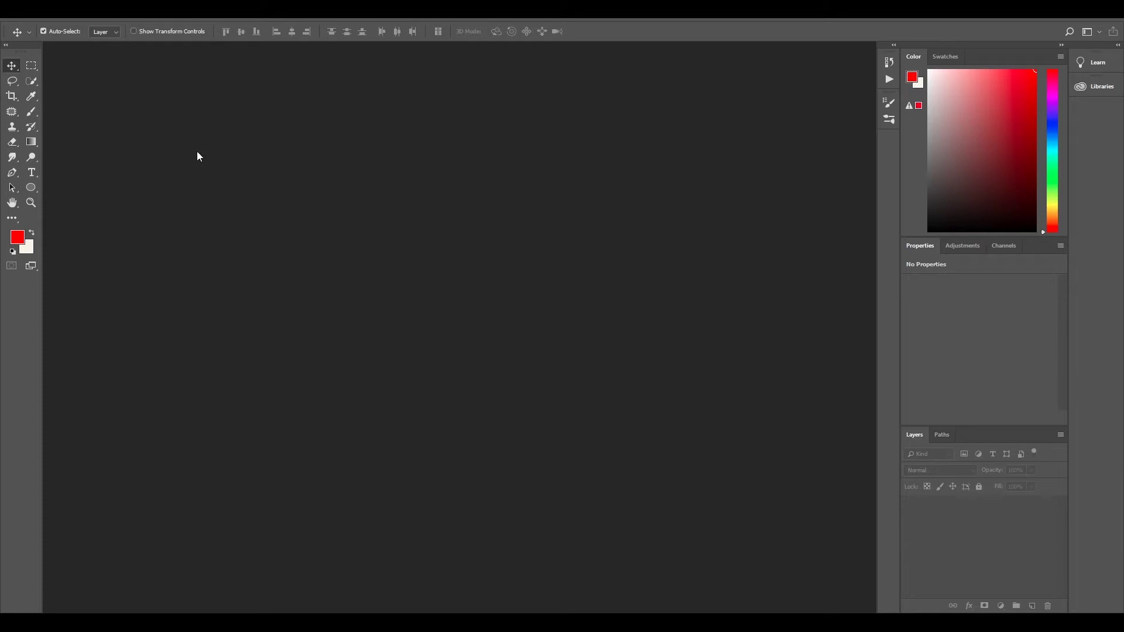
Step: Open HDRI_Stitched_V001_hdr.exr, reading its alpha channel as transparency
left_click(31, 22)
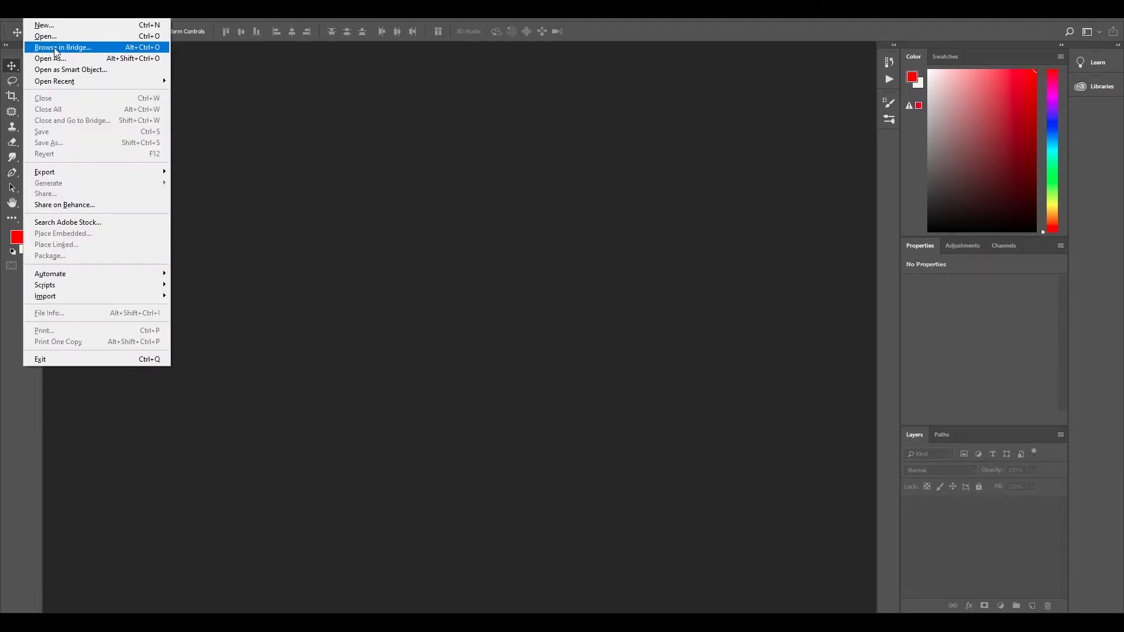
left_click(53, 33)
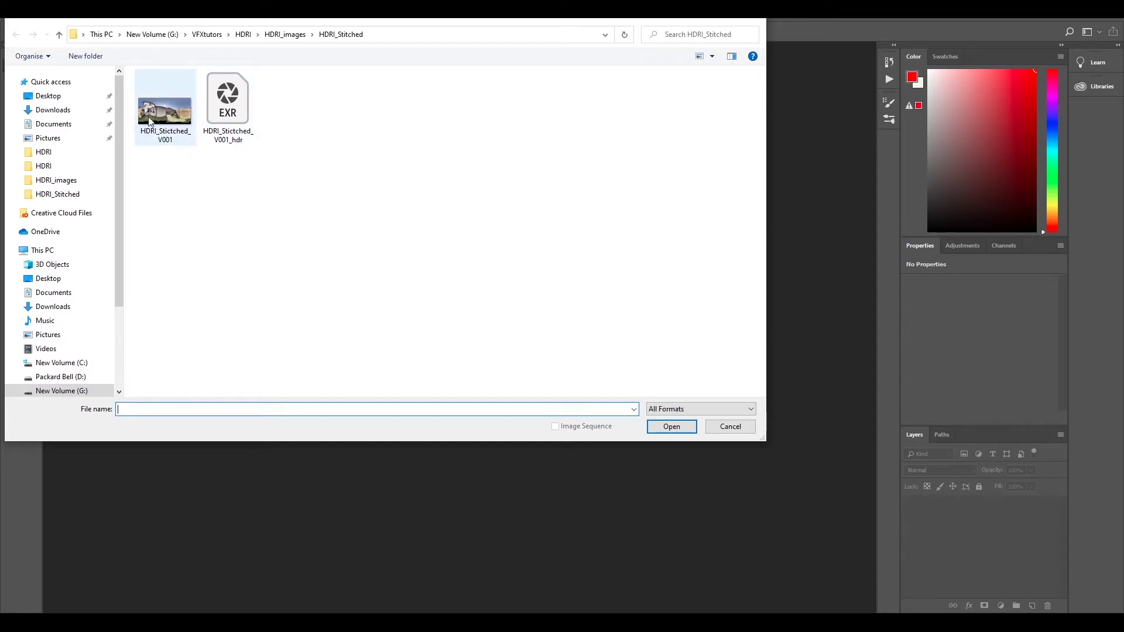
left_click(229, 108)
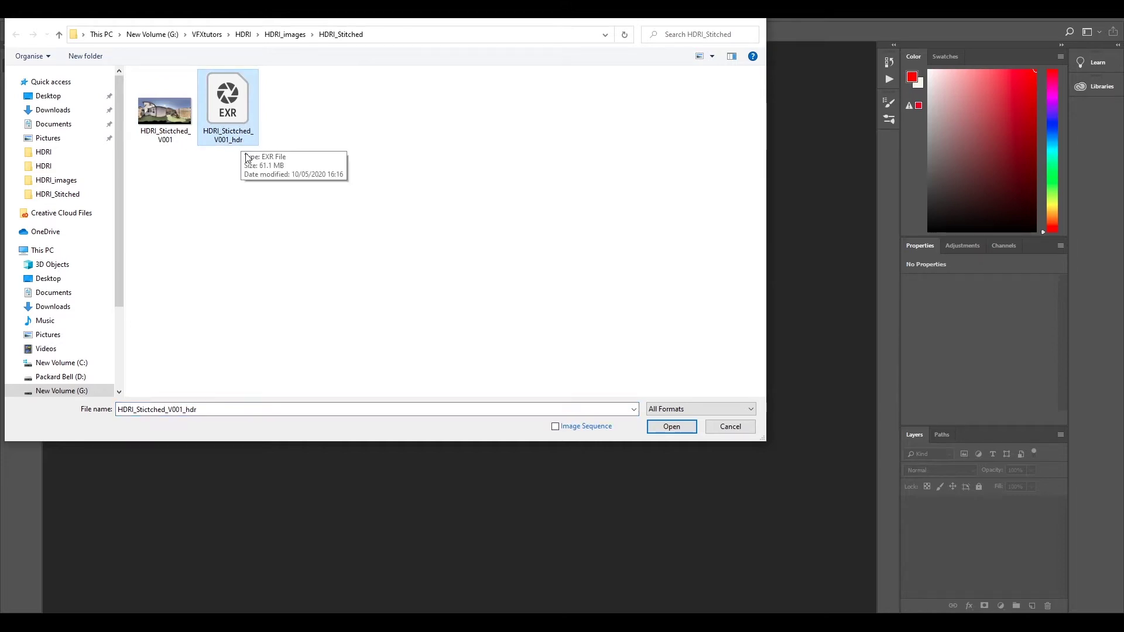
left_click(668, 429)
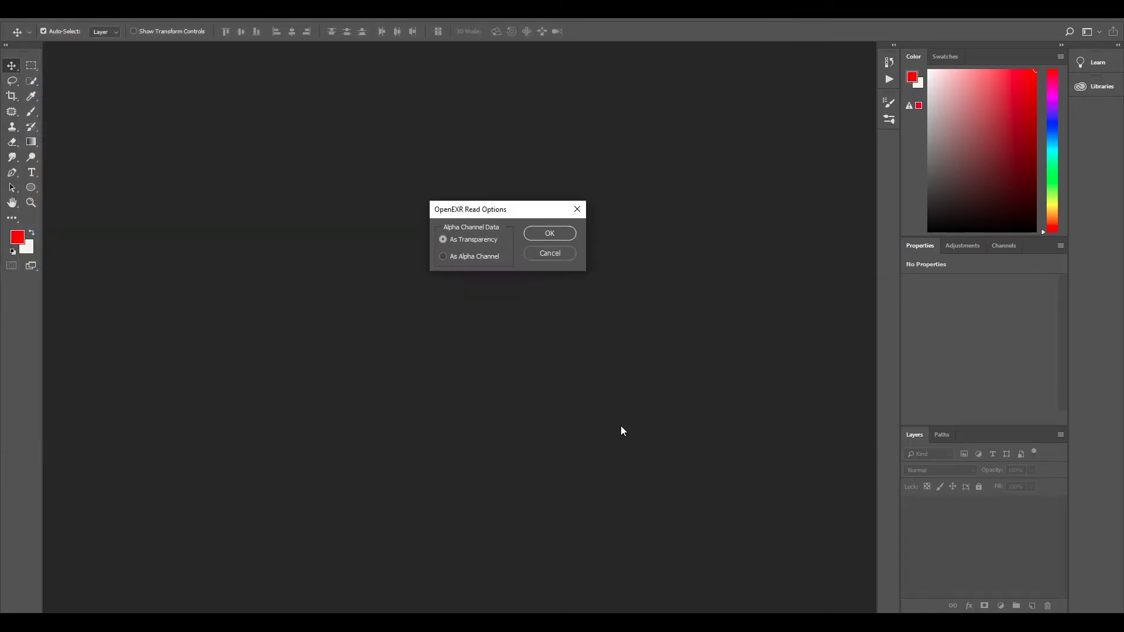
left_click(556, 237)
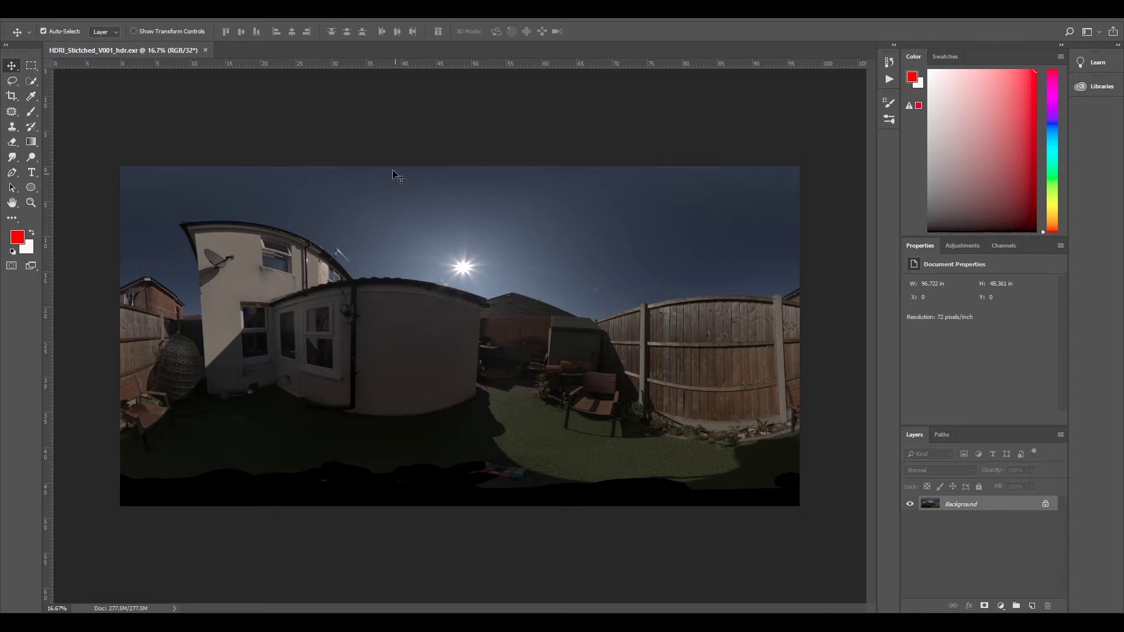
scroll(597, 306, "up", 3)
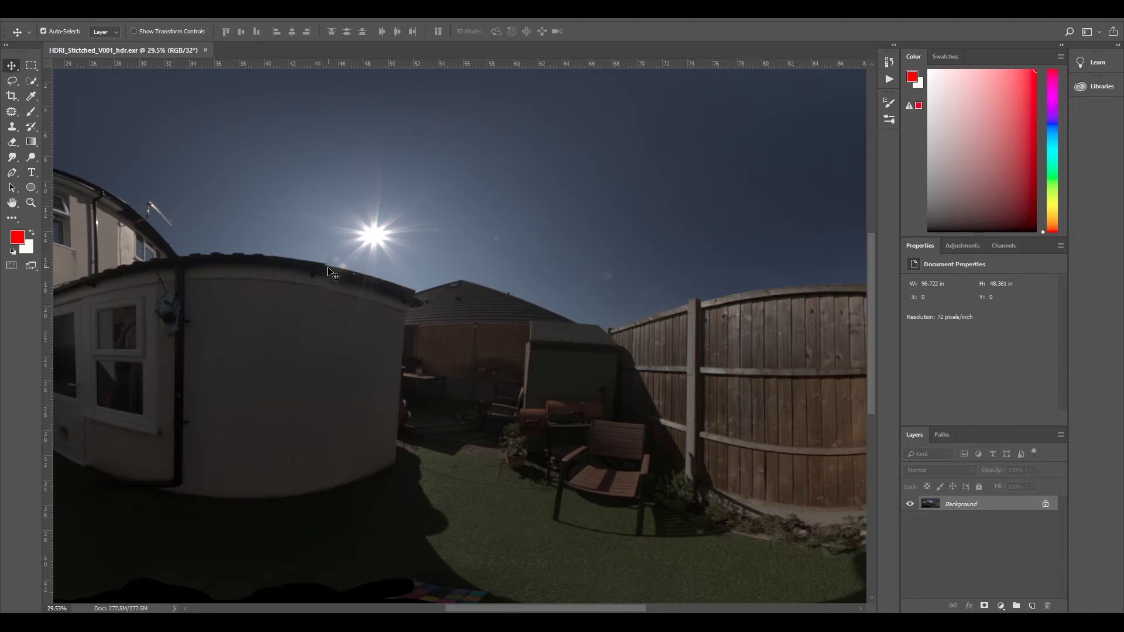
scroll(330, 272, "down", 2)
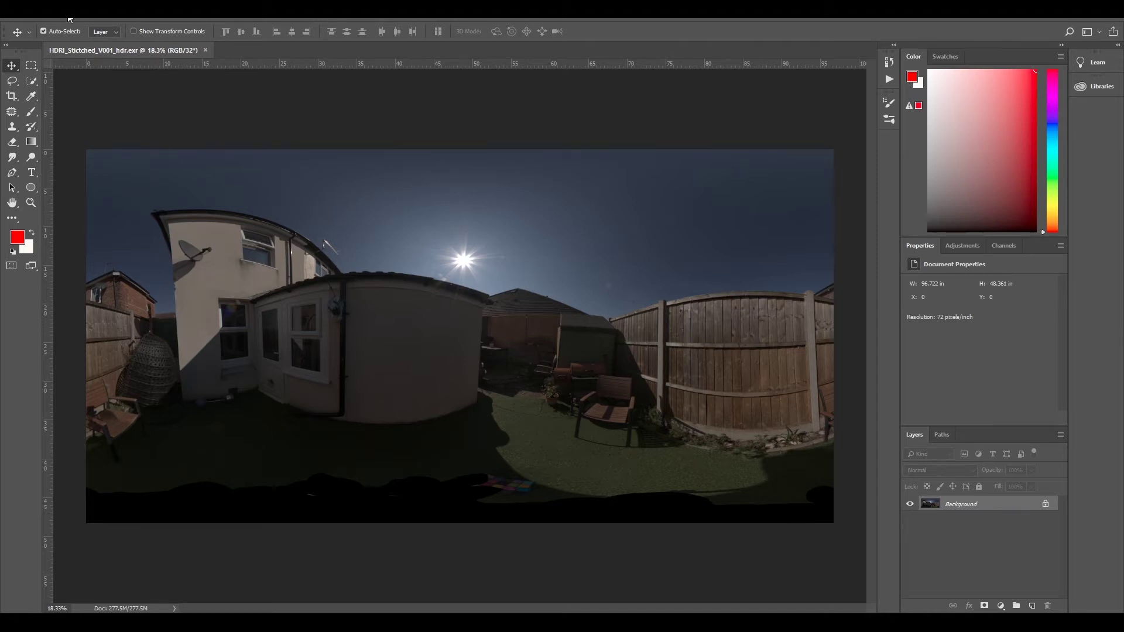
left_click(97, 11)
mouse_move(70, 13)
mouse_move(94, 43)
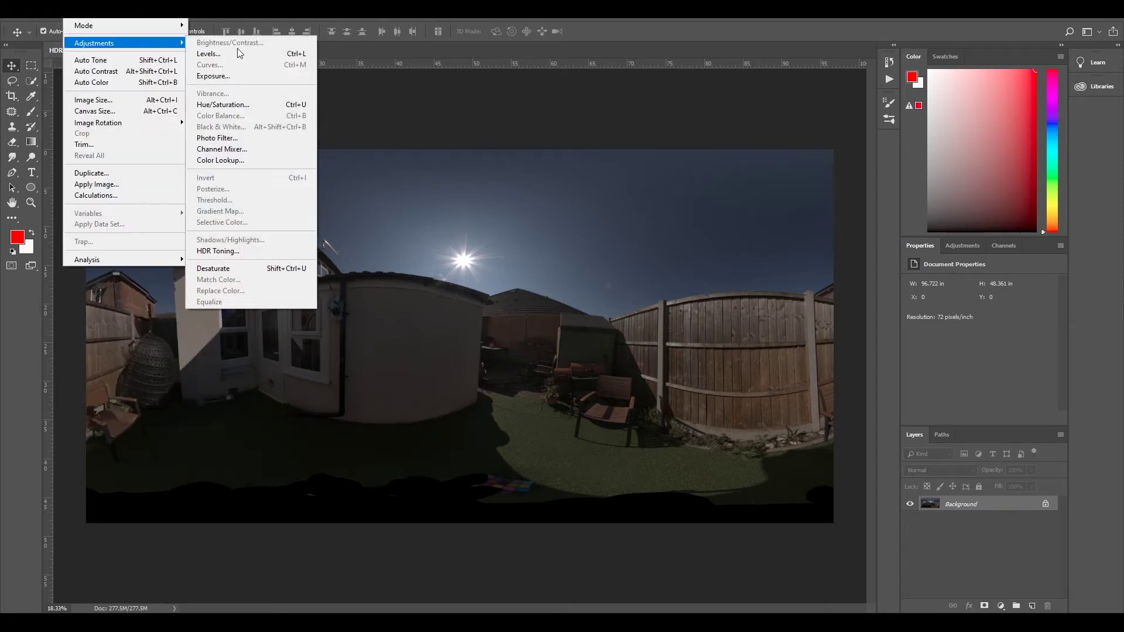
left_click(213, 76)
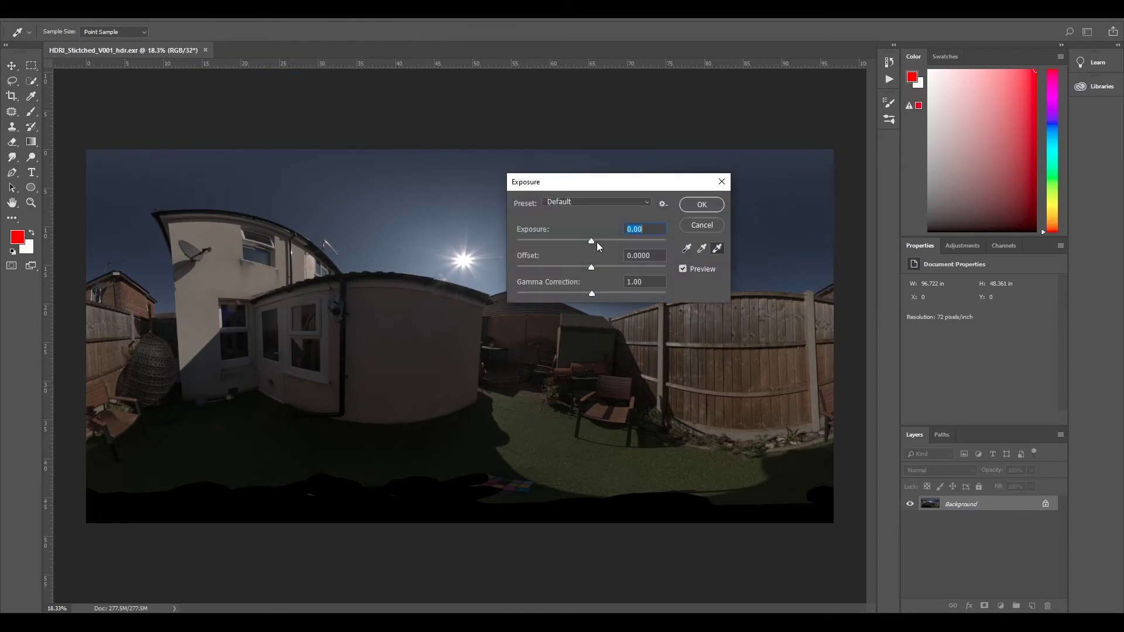
left_click_drag(595, 182, 744, 183)
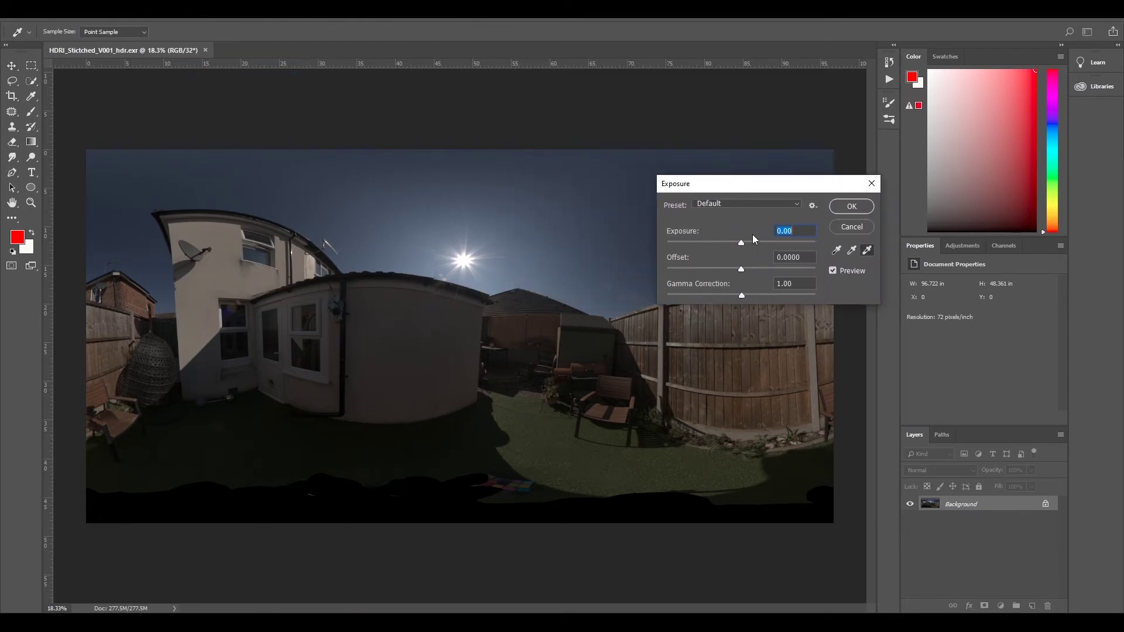
left_click_drag(741, 242, 678, 259)
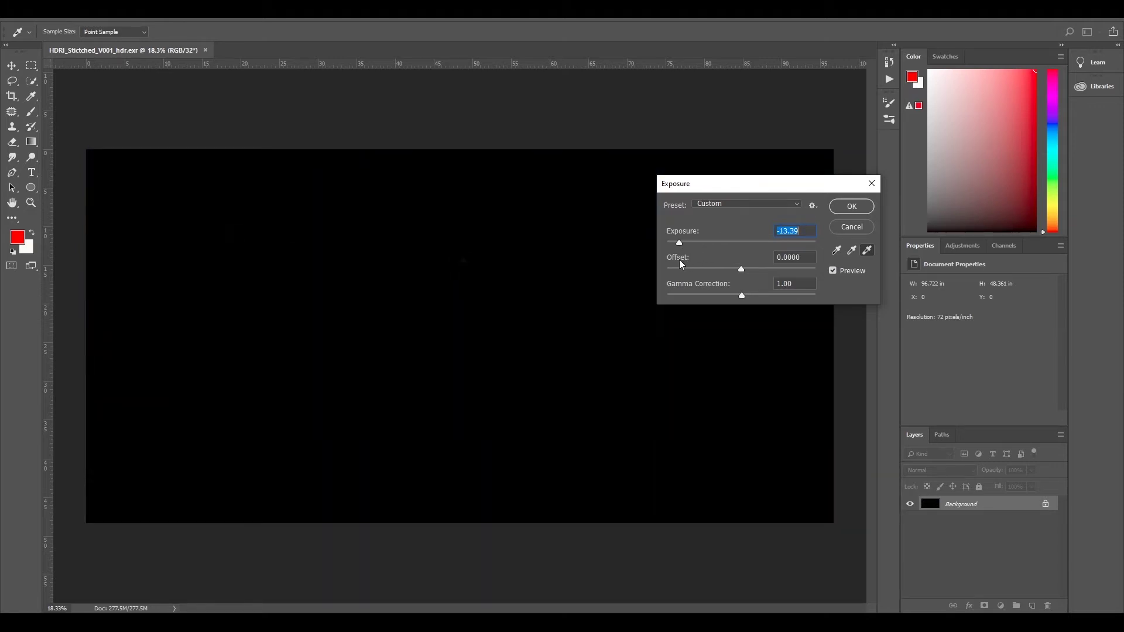
left_click_drag(677, 259, 676, 259)
left_click_drag(679, 243, 796, 259)
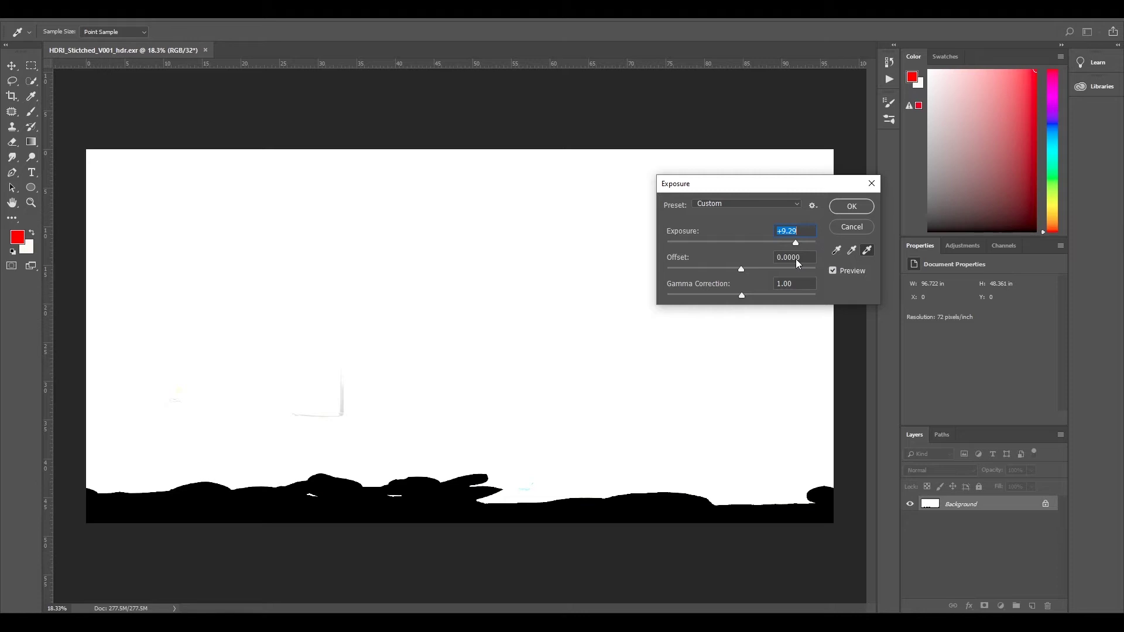
left_click_drag(795, 259, 742, 268)
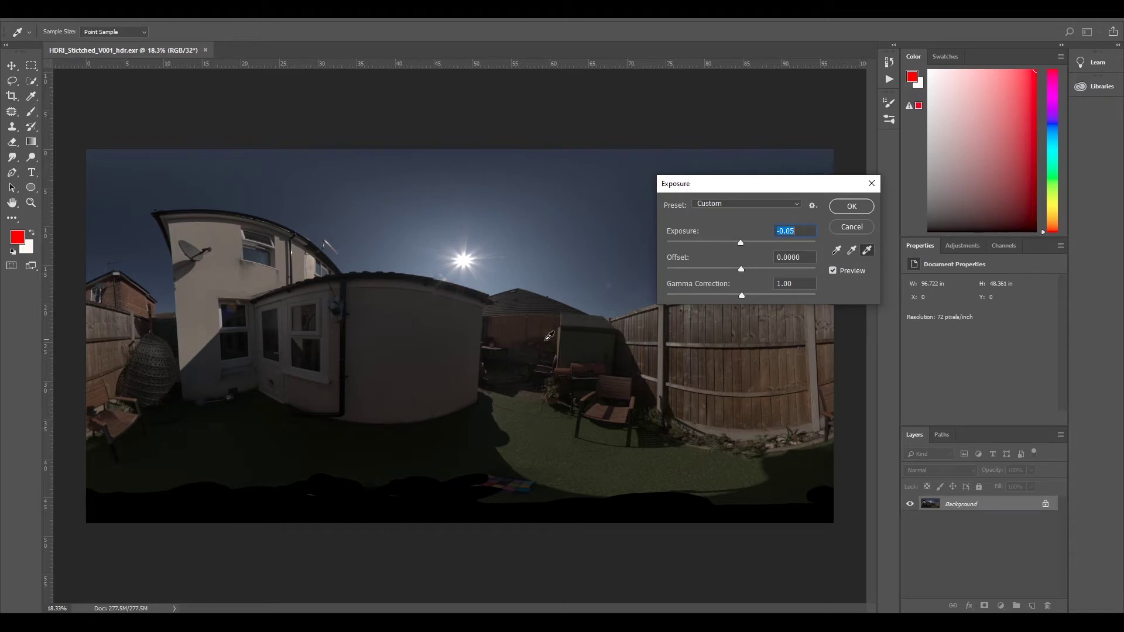
Step: Cancel the Exposure adjustment, leaving the panorama at its original exposure
left_click(852, 229)
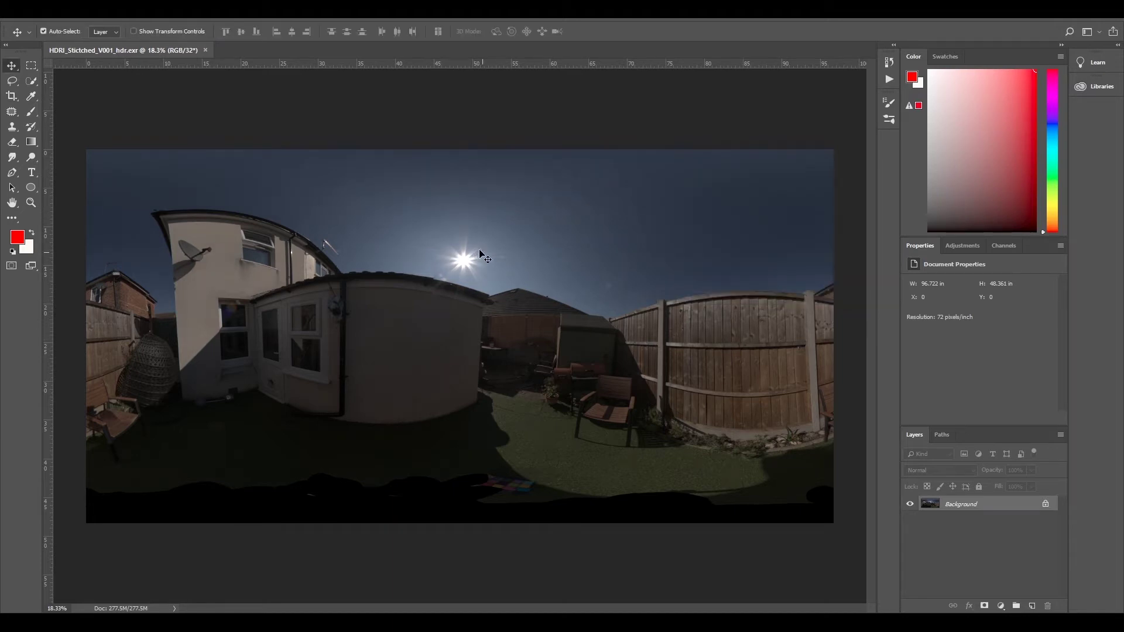
scroll(456, 253, "up", 3)
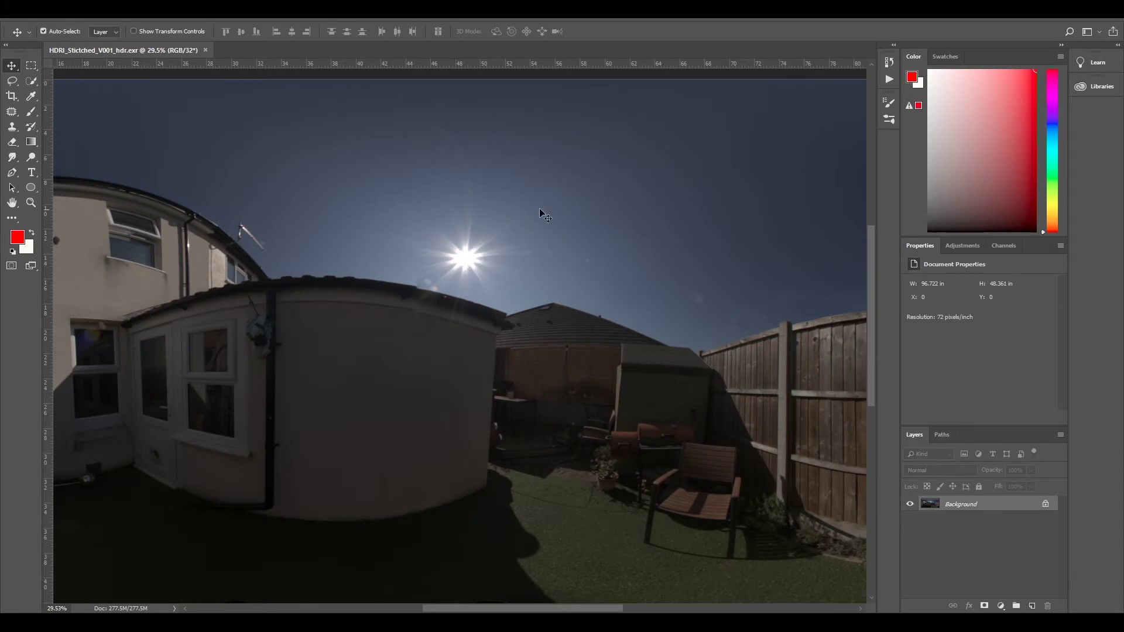
scroll(492, 249, "down", 3)
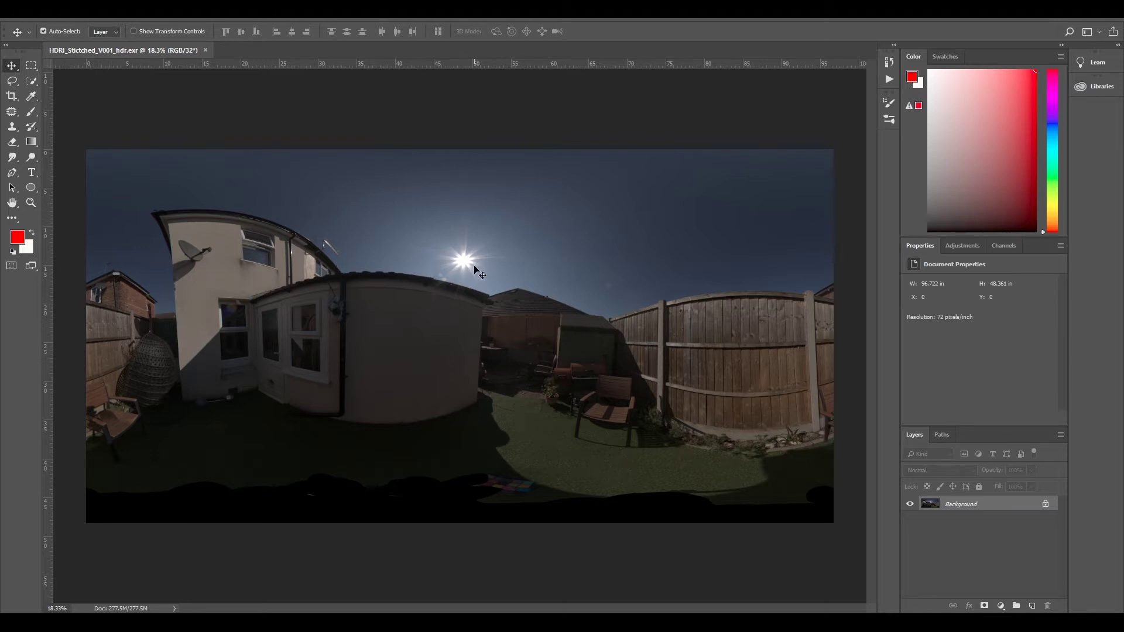
Step: Load the RGB channel's luminosity as a selection to isolate the bright sun
left_click(1005, 247)
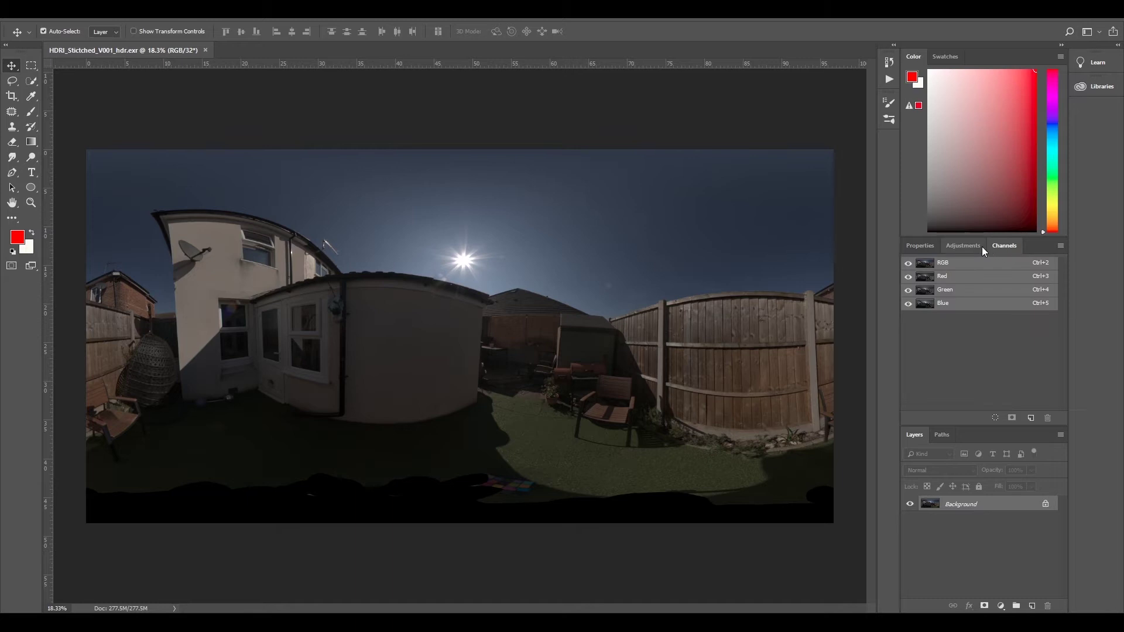
key("ctrl")
left_click(929, 266, "ctrl")
scroll(502, 274, "up", 2)
scroll(480, 251, "up", 2)
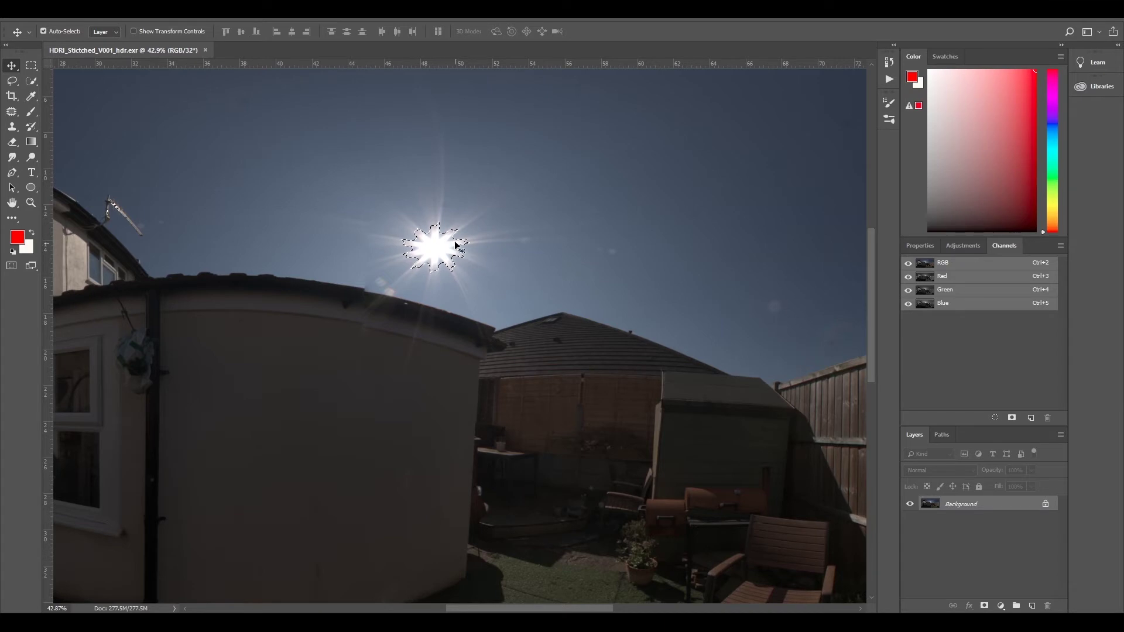
scroll(529, 269, "down", 2)
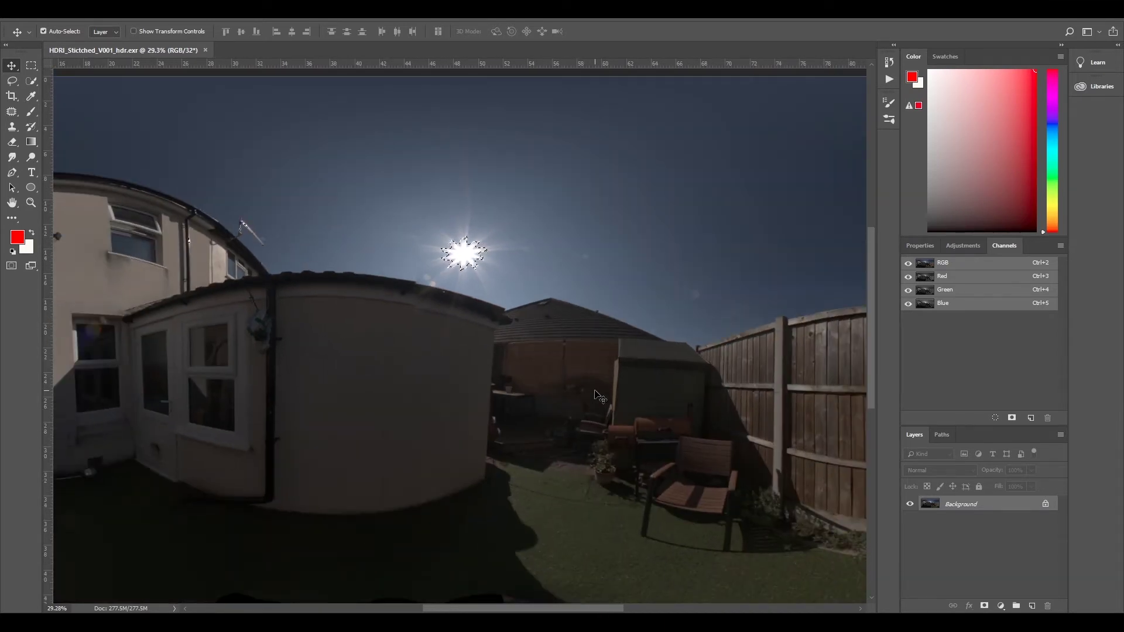
scroll(525, 326, "down", 2)
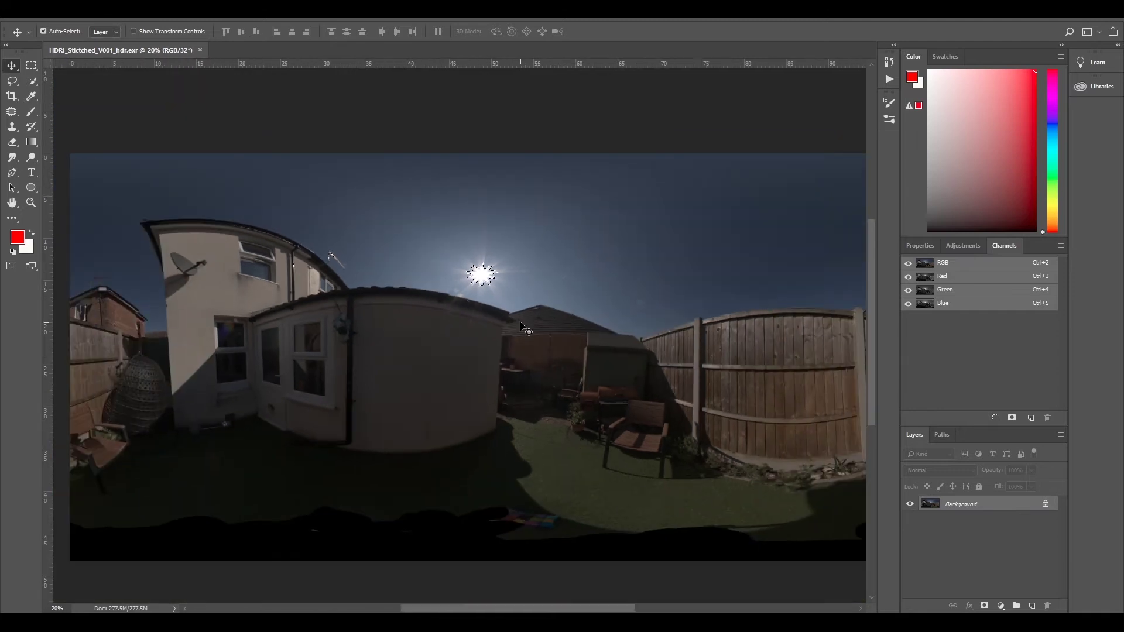
scroll(520, 328, "up", 1)
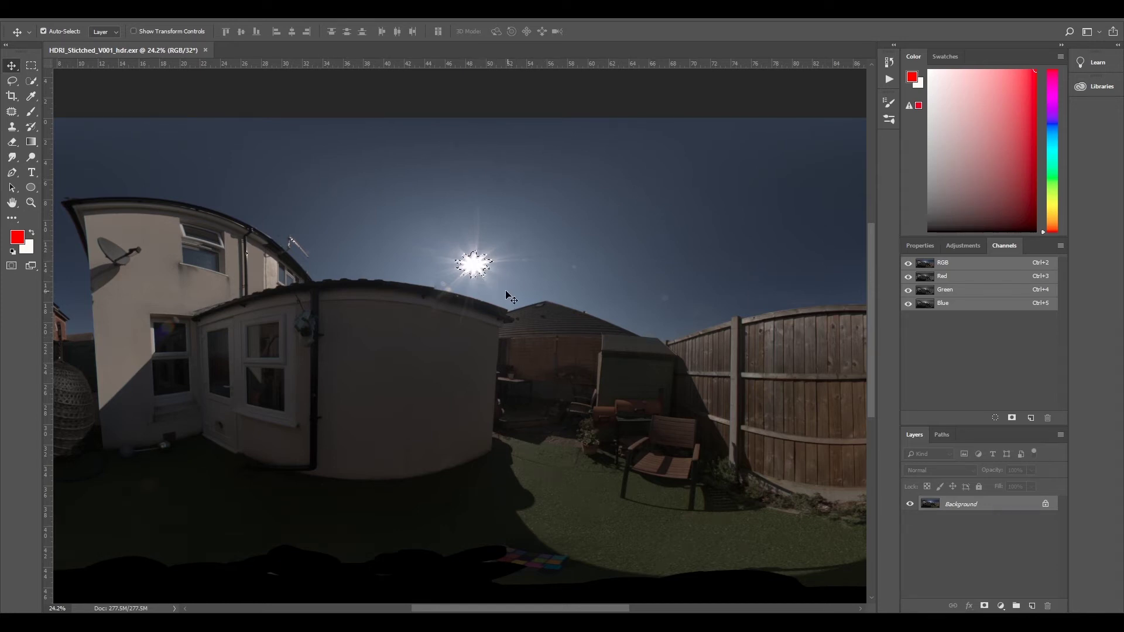
scroll(463, 276, "down", 1)
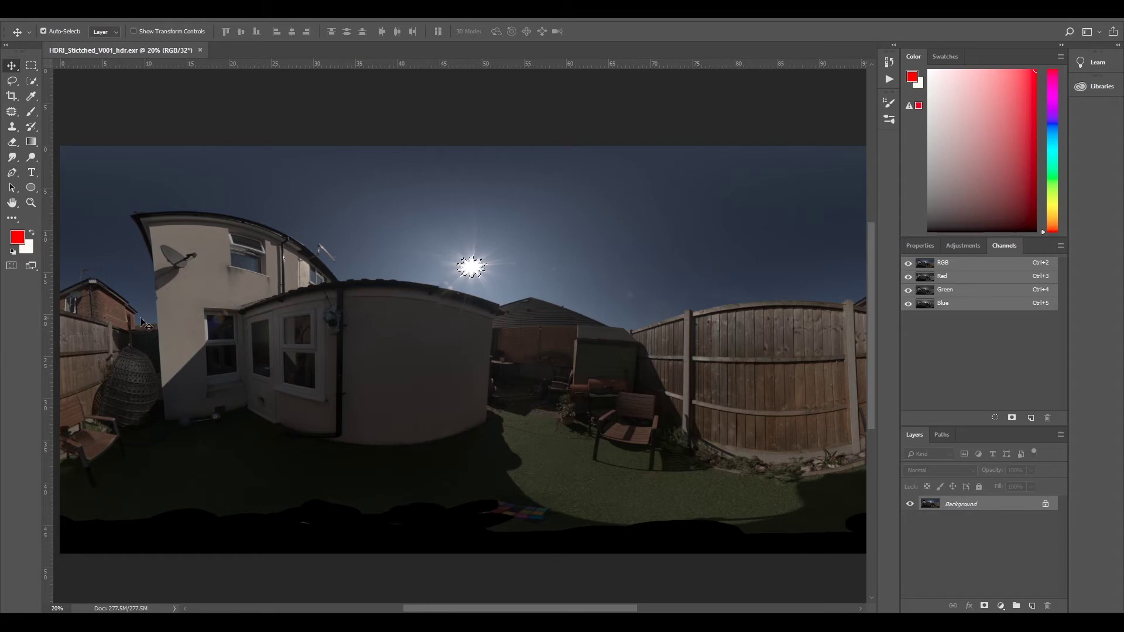
Step: Deselect the sun and duplicate the Background layer as Background copy
left_click(160, 18)
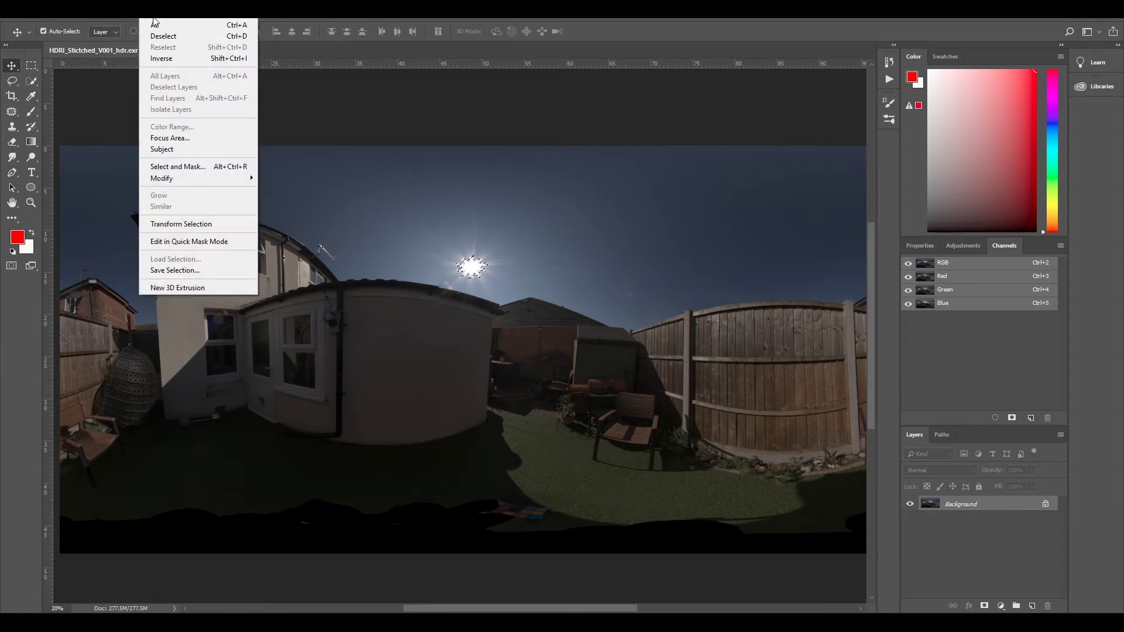
left_click(167, 35)
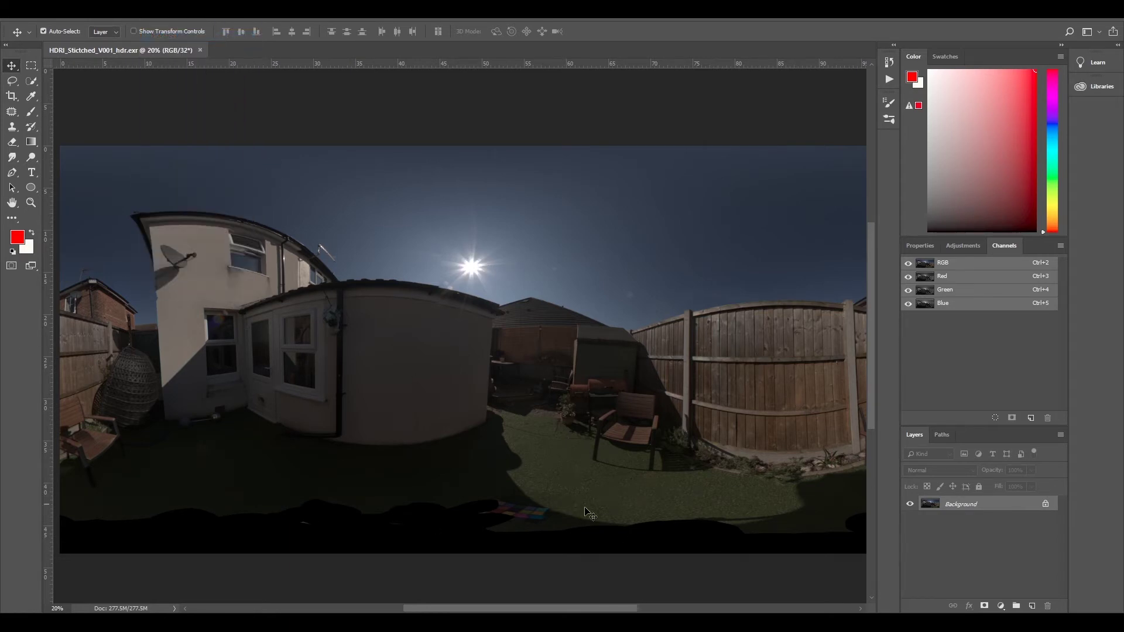
right_click(950, 507)
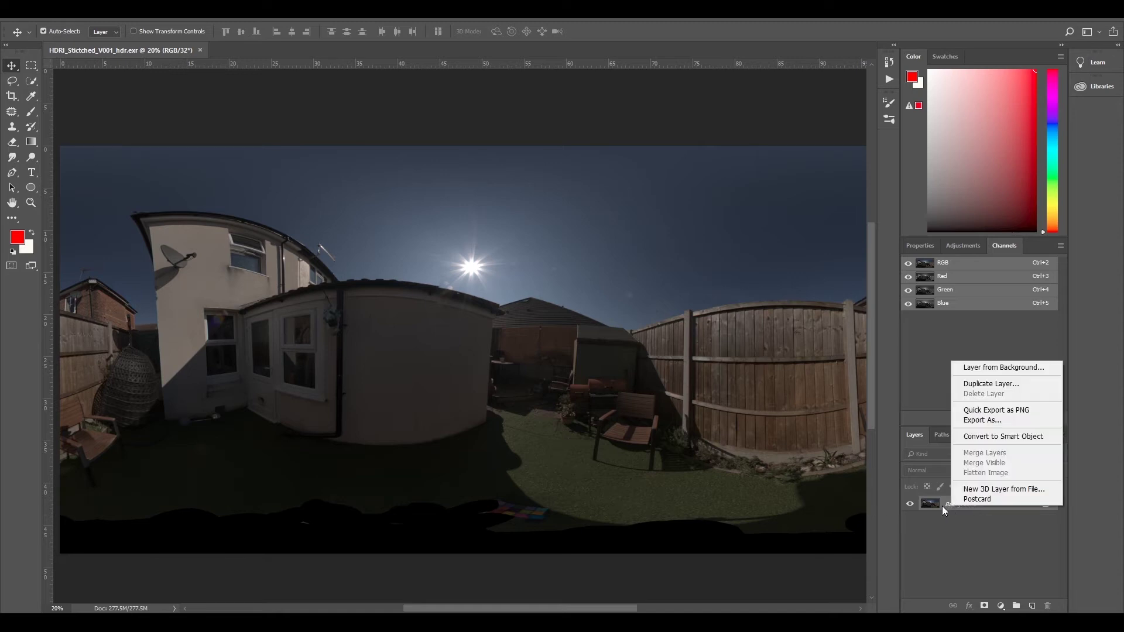
right_click(943, 503)
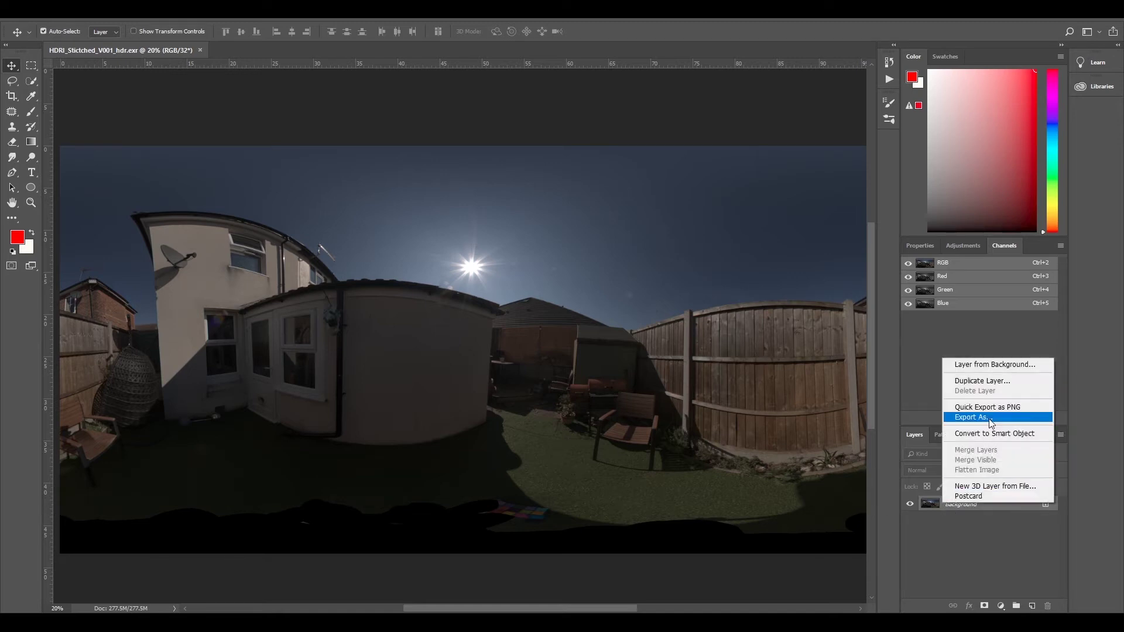
left_click(984, 381)
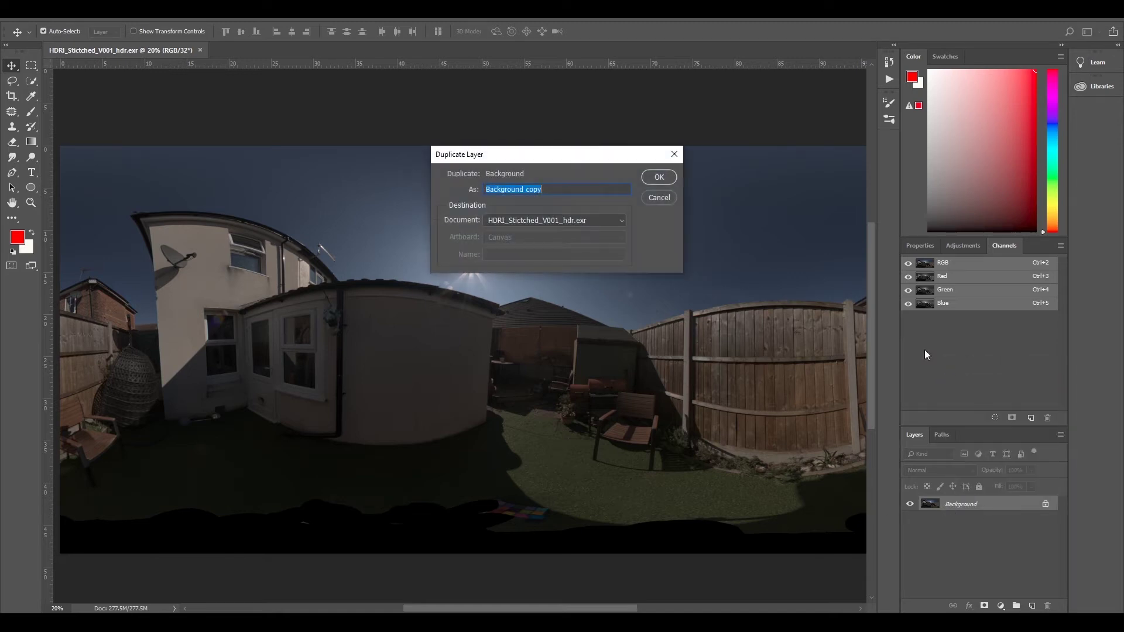
left_click(650, 178)
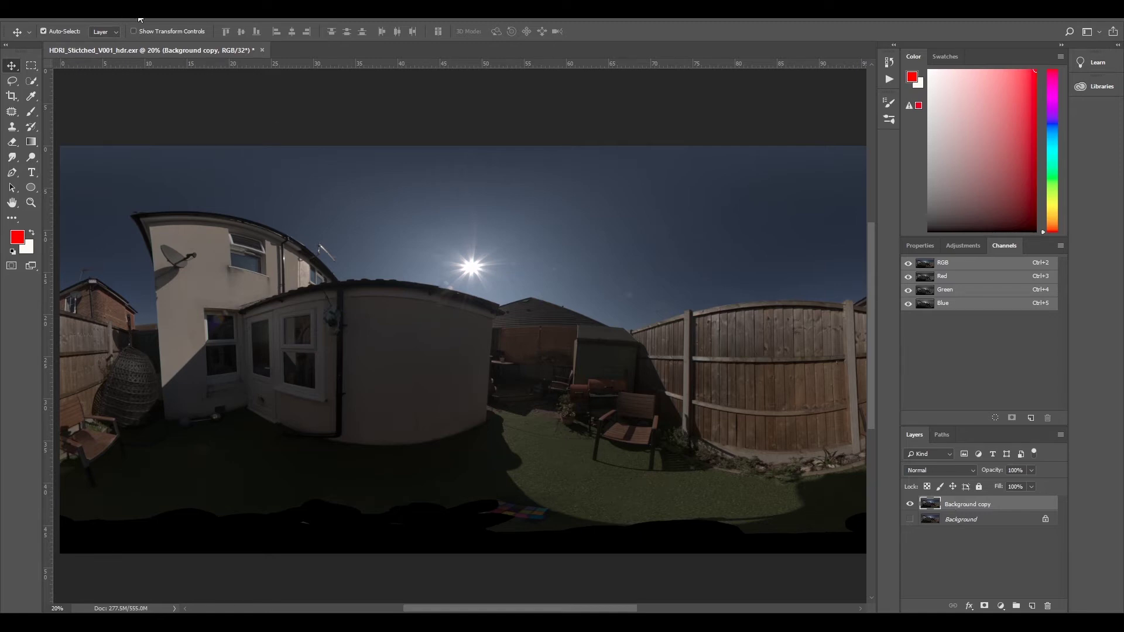
Step: Add a new empty layer named Nadir_Fix, then make Background copy the active layer
left_click(102, 19)
mouse_move(122, 26)
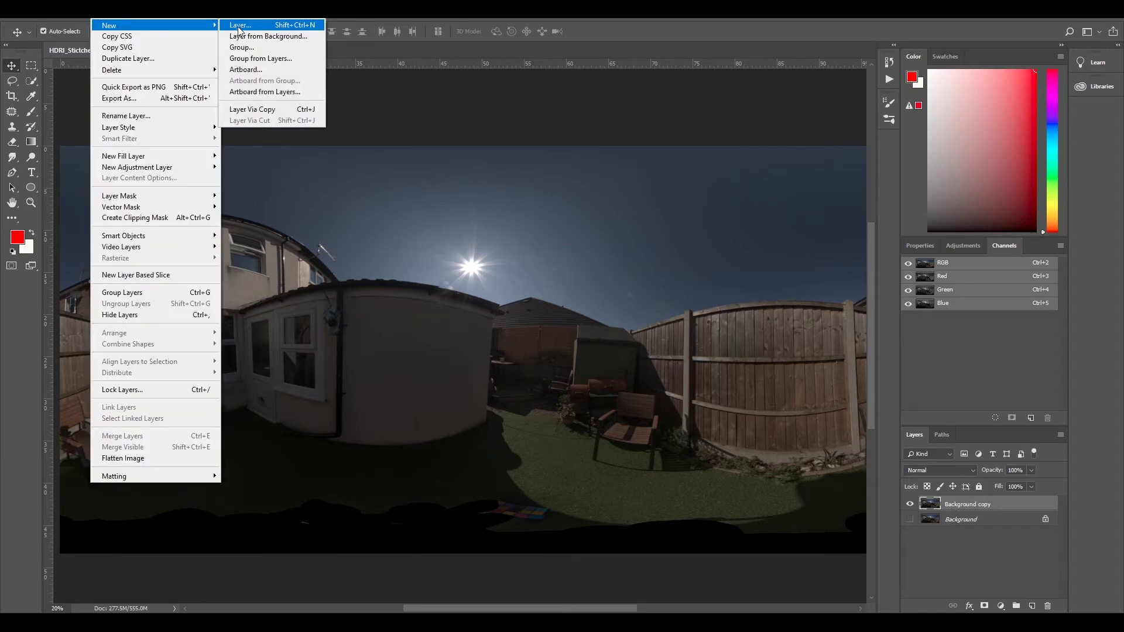
left_click(241, 26)
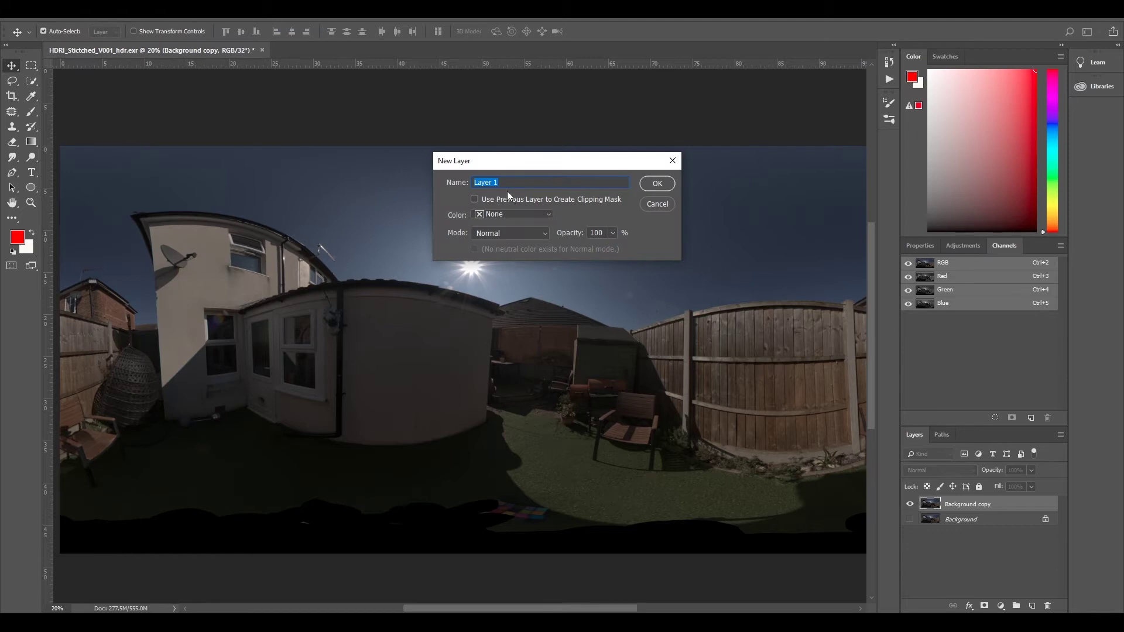
type("Nadir_Fix")
left_click(667, 185)
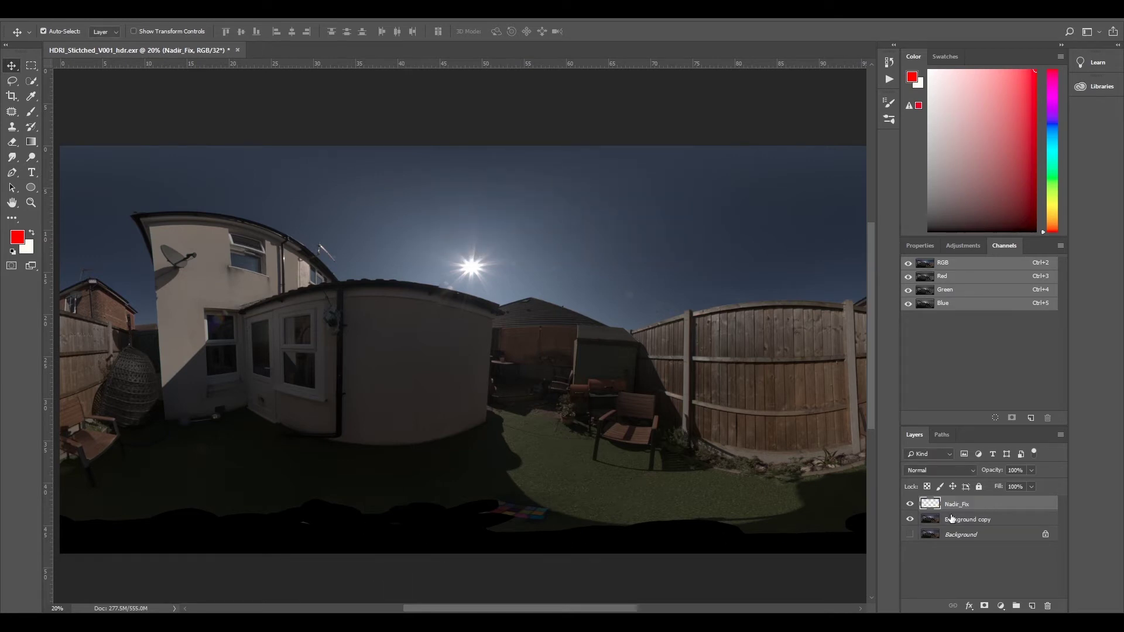
left_click(983, 521)
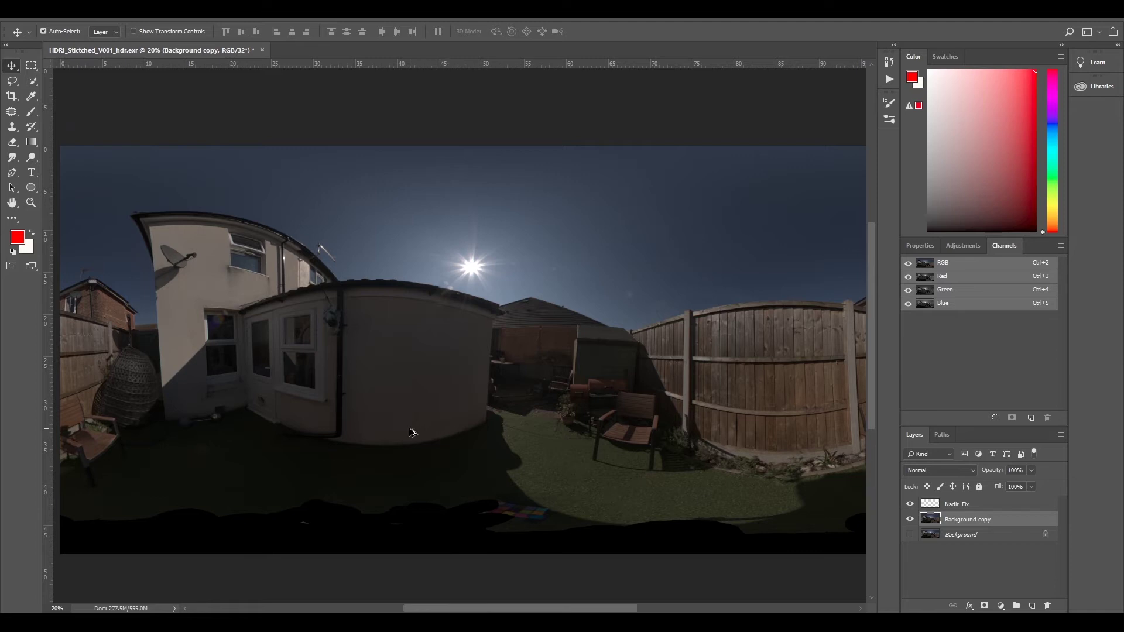
scroll(409, 432, "up", 2)
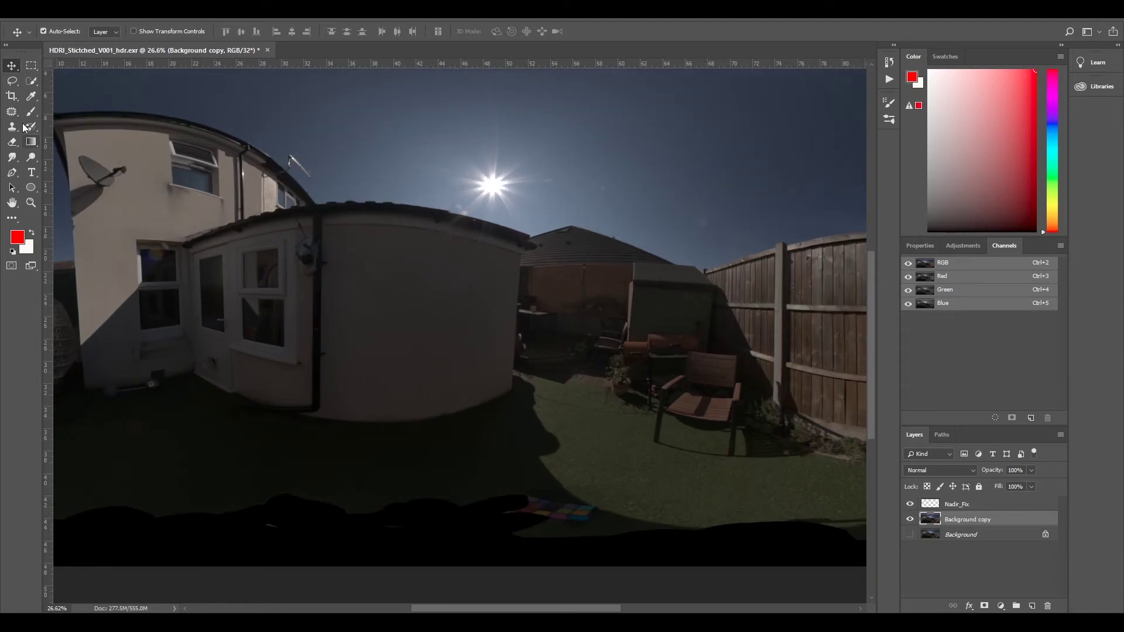
Step: Switch to the regular Clone Stamp tool
left_click(11, 127)
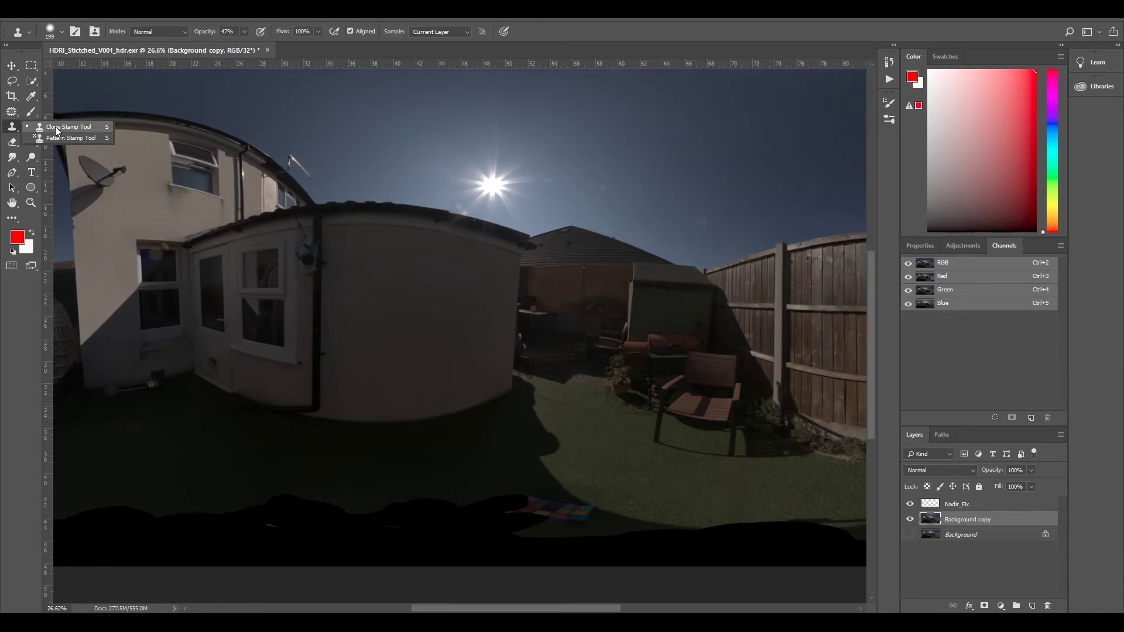
left_click(3, 139)
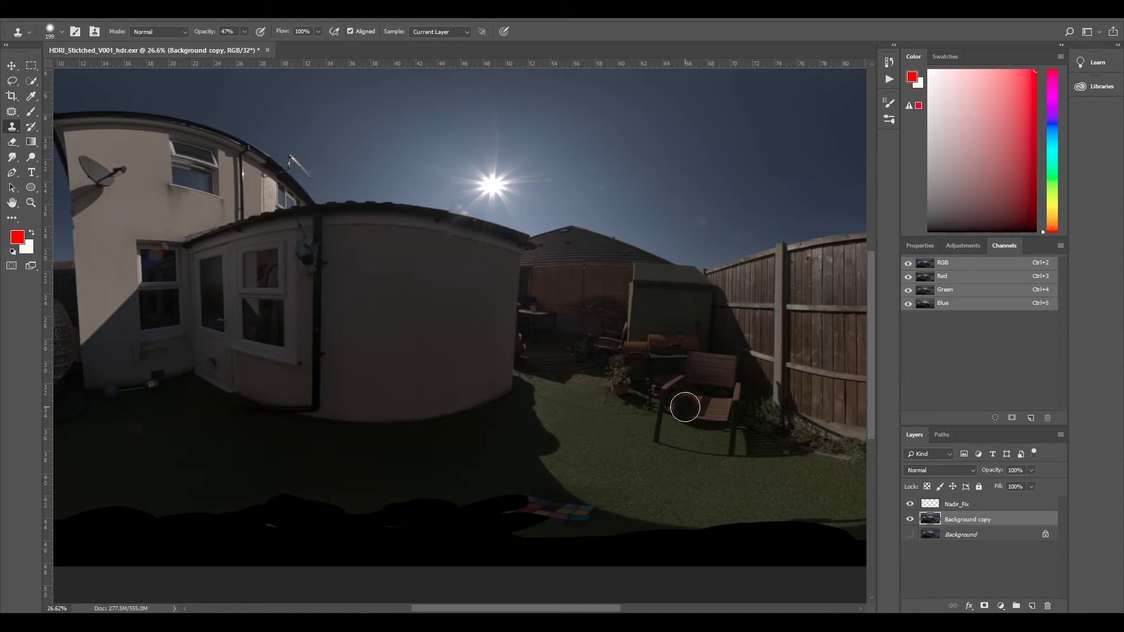
scroll(462, 333, "down", 2)
scroll(363, 331, "up", 2)
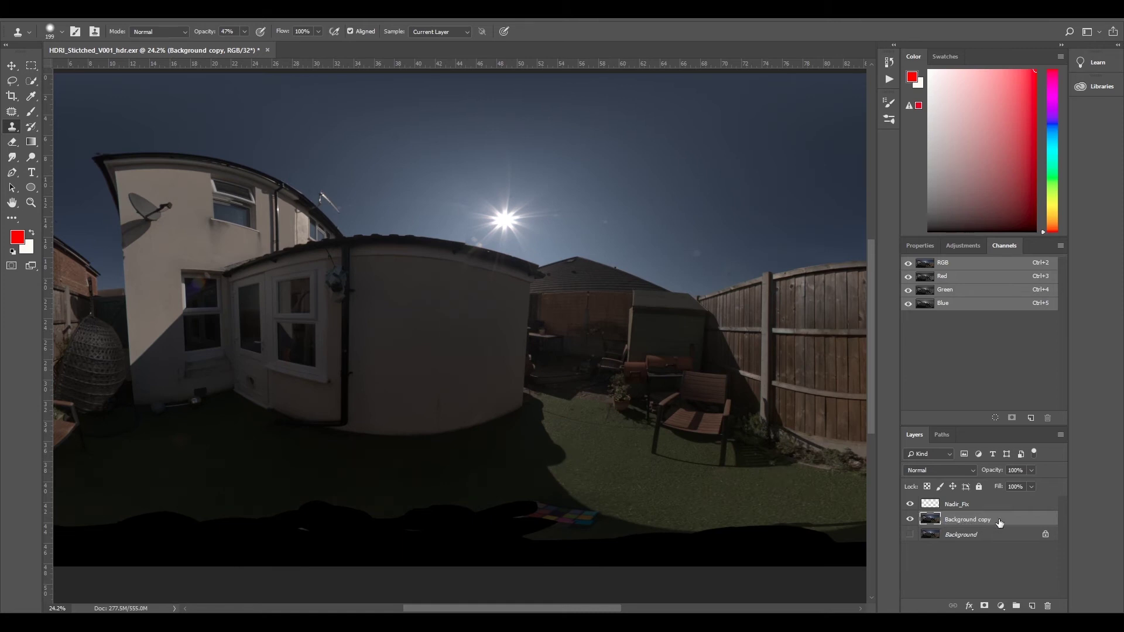
scroll(146, 510, "up", 5)
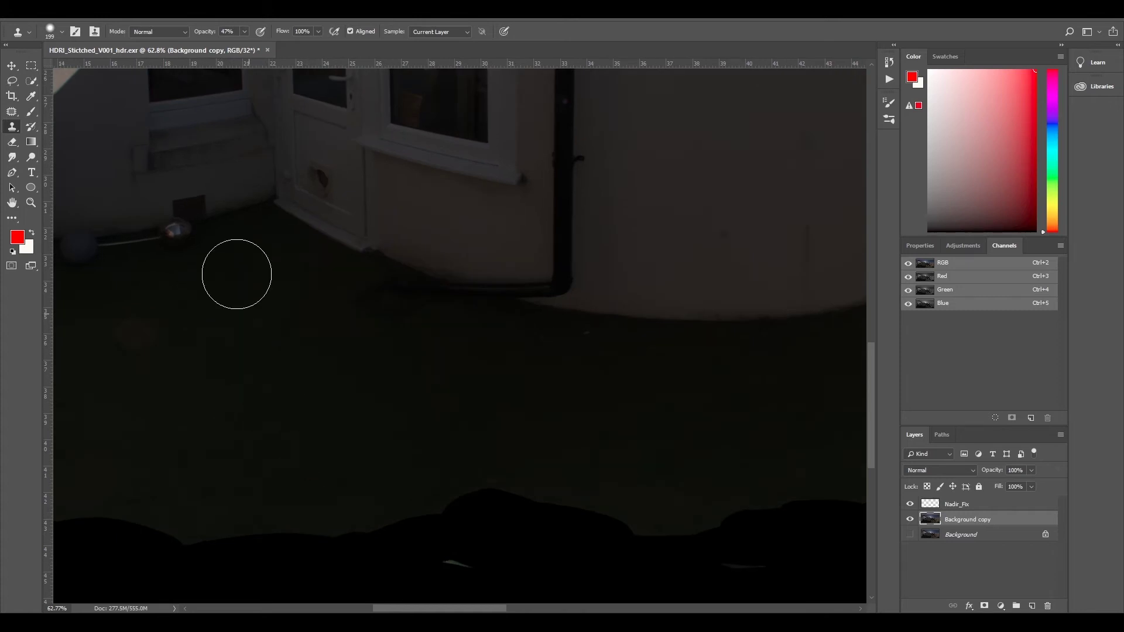
right_click(13, 126)
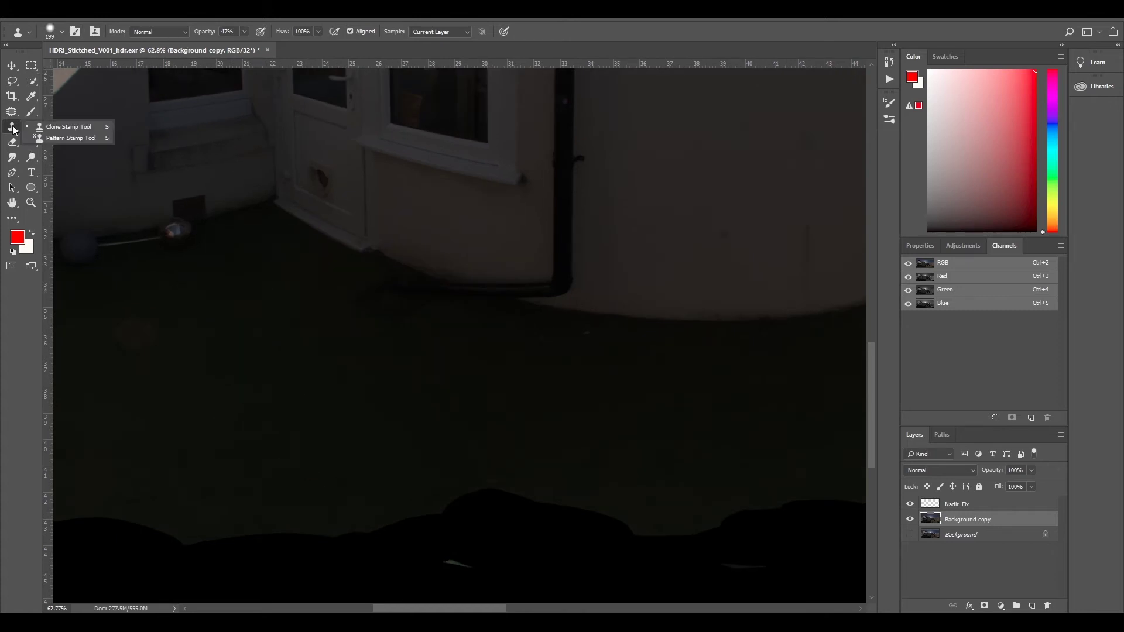
left_click(65, 127)
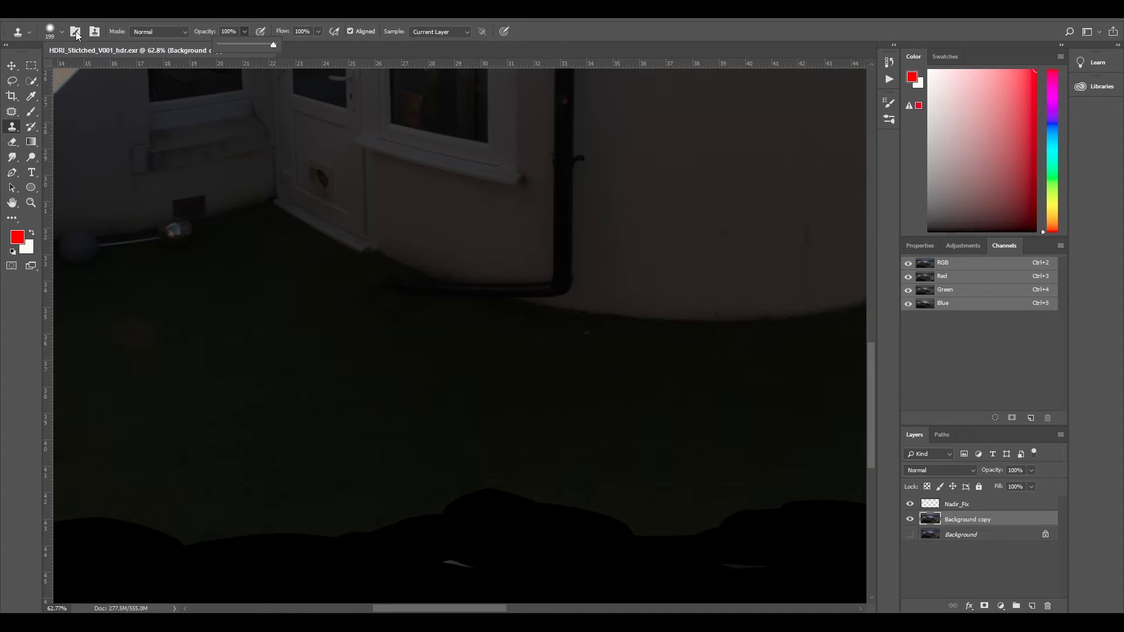
Step: Set the clone brush to 243 px with 47% hardness
left_click(49, 32)
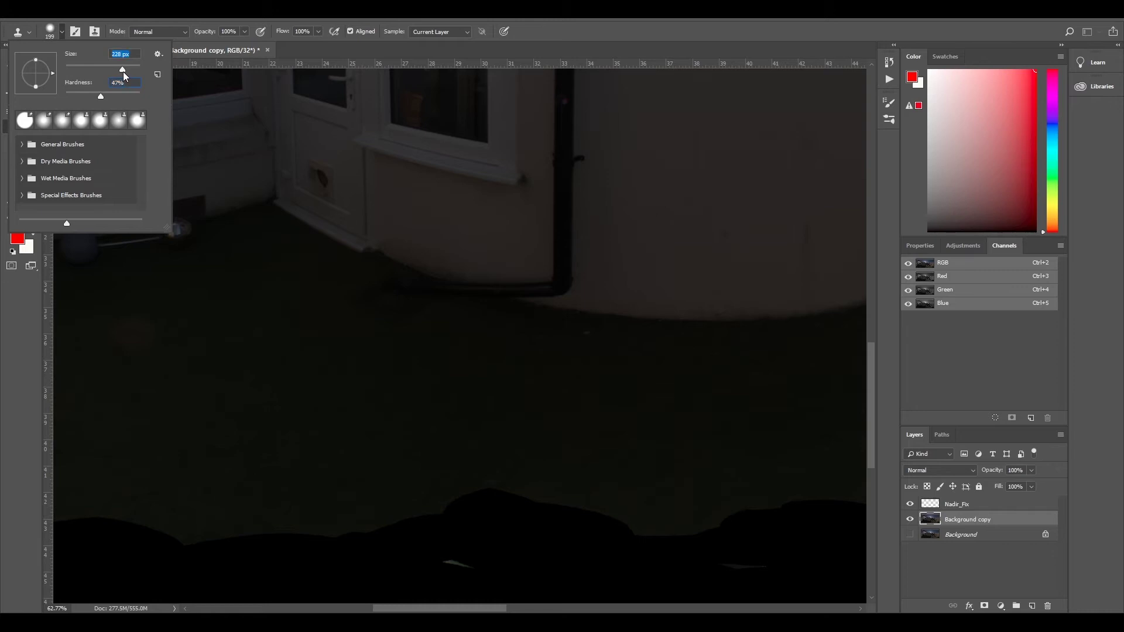
left_click_drag(123, 71, 123, 72)
left_click_drag(131, 70, 131, 71)
left_click_drag(129, 69, 123, 68)
key("Return")
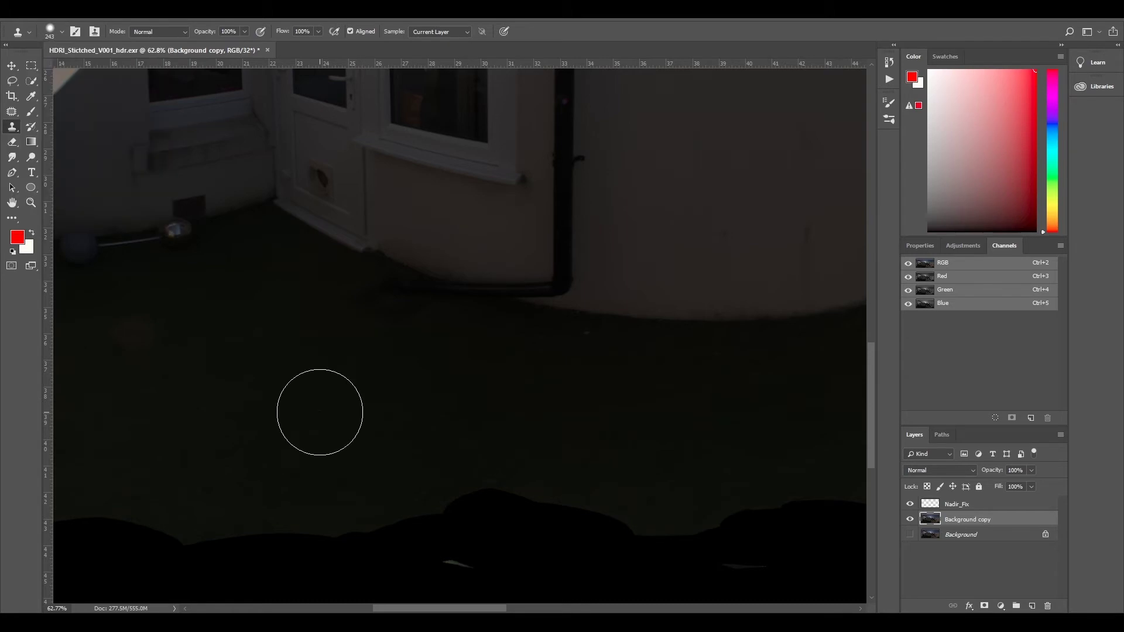
Step: Clone grass over the black nadir edge on Nadir_Fix, toggling the layer to compare
scroll(355, 418, "down", 3)
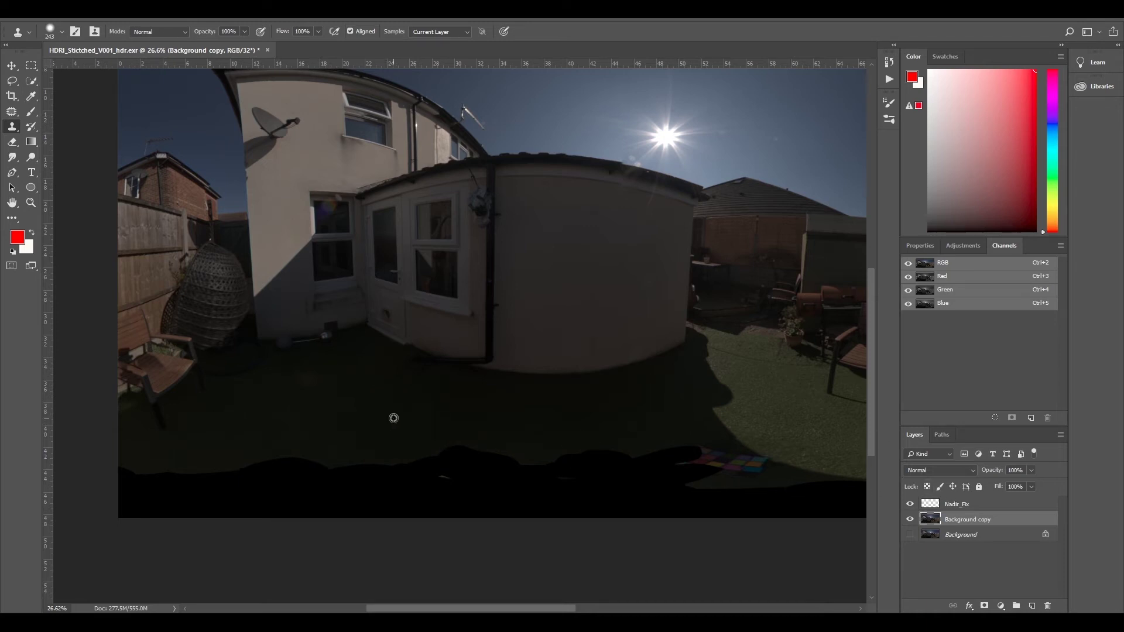
left_click(964, 508)
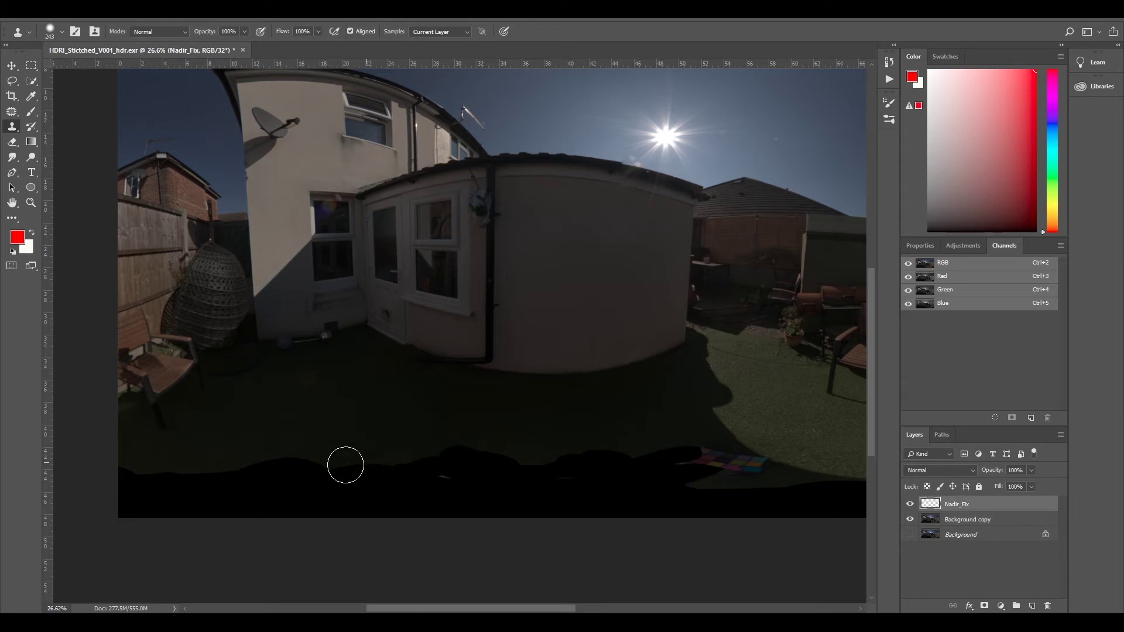
mouse_move(343, 464)
left_mouse_down()
mouse_move(417, 460)
mouse_move(246, 469)
mouse_move(311, 482)
mouse_move(278, 461)
mouse_move(178, 469)
mouse_move(301, 474)
mouse_move(306, 497)
mouse_move(384, 511)
mouse_move(368, 514)
mouse_move(351, 510)
mouse_move(389, 492)
left_mouse_up()
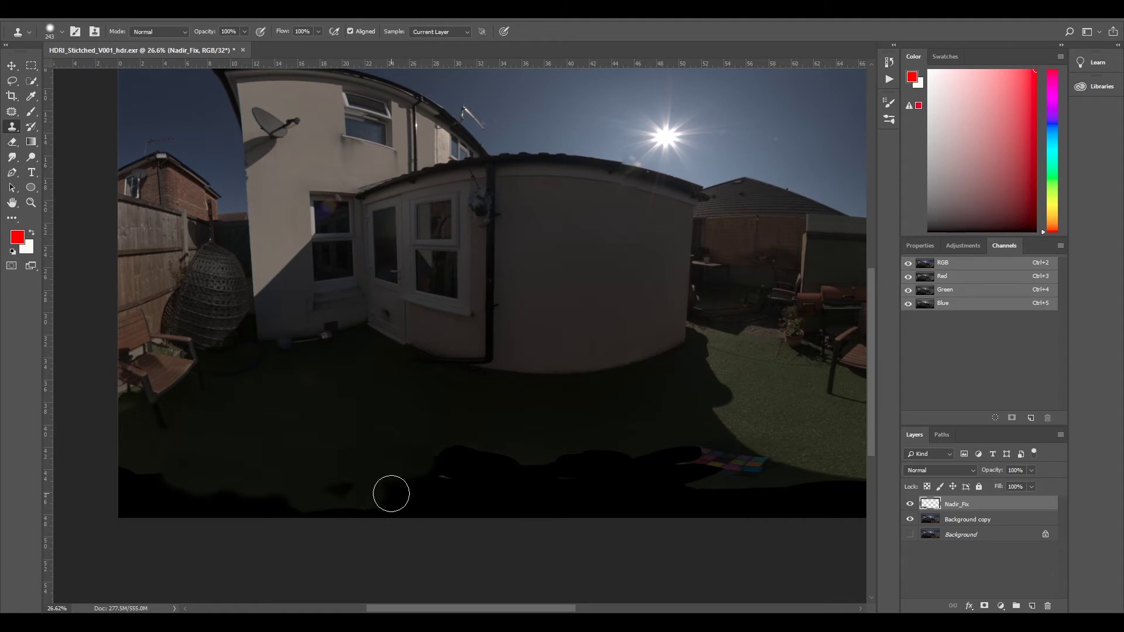
left_click(908, 505)
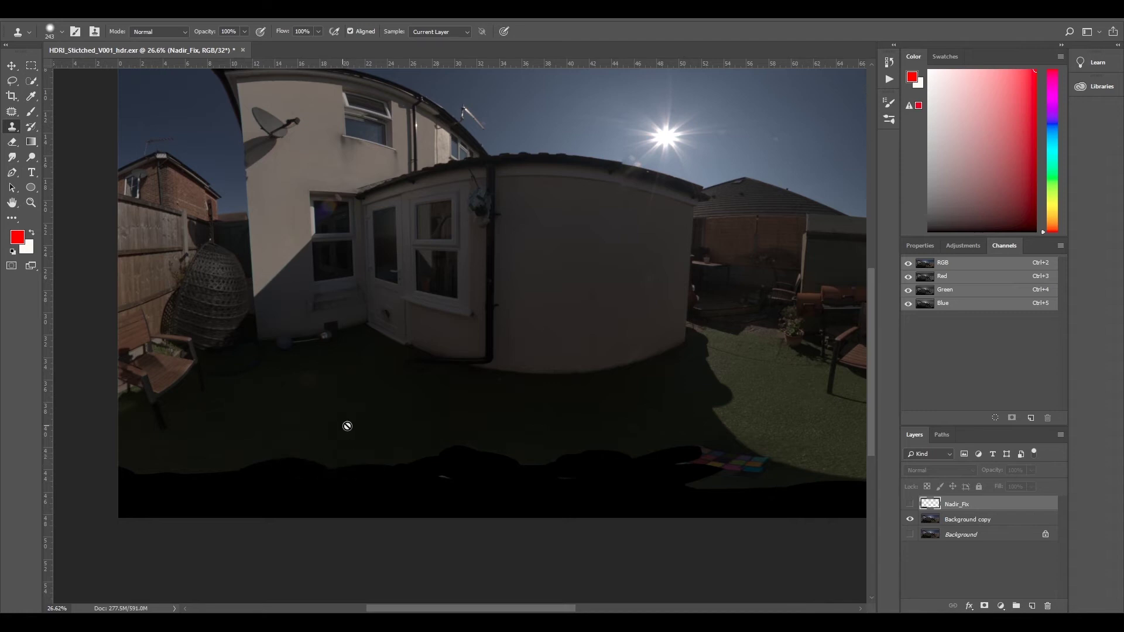
left_click(911, 504)
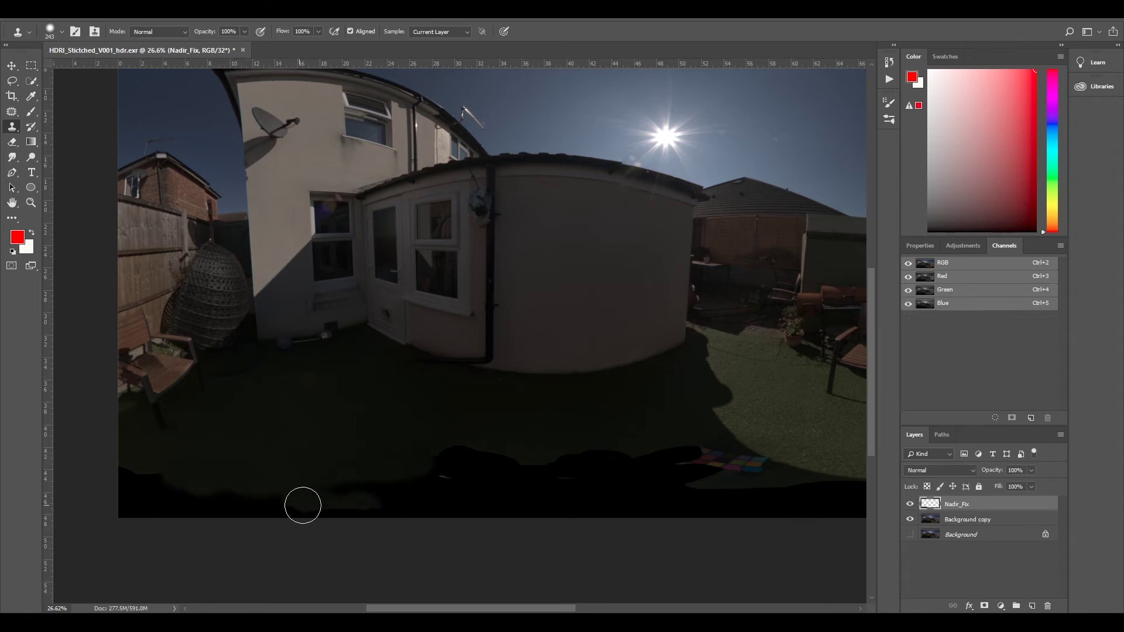
Step: Clone grass over the dark bump and shadow along the bottom, resampling from Background copy
left_click_drag(441, 442, 476, 451)
left_click(963, 518)
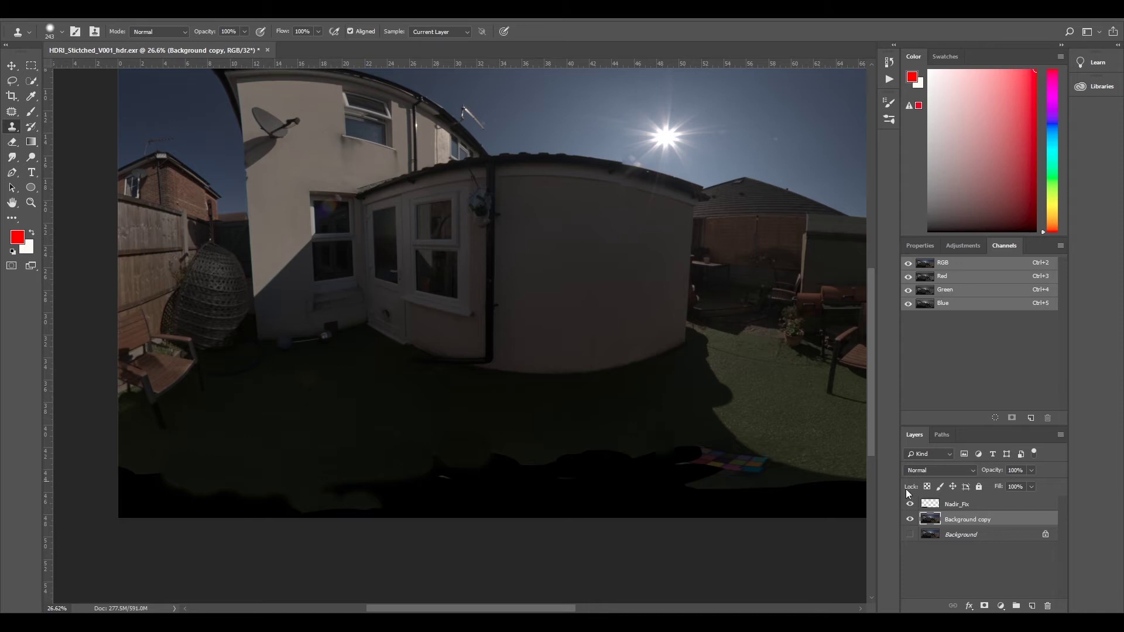
left_click(967, 505)
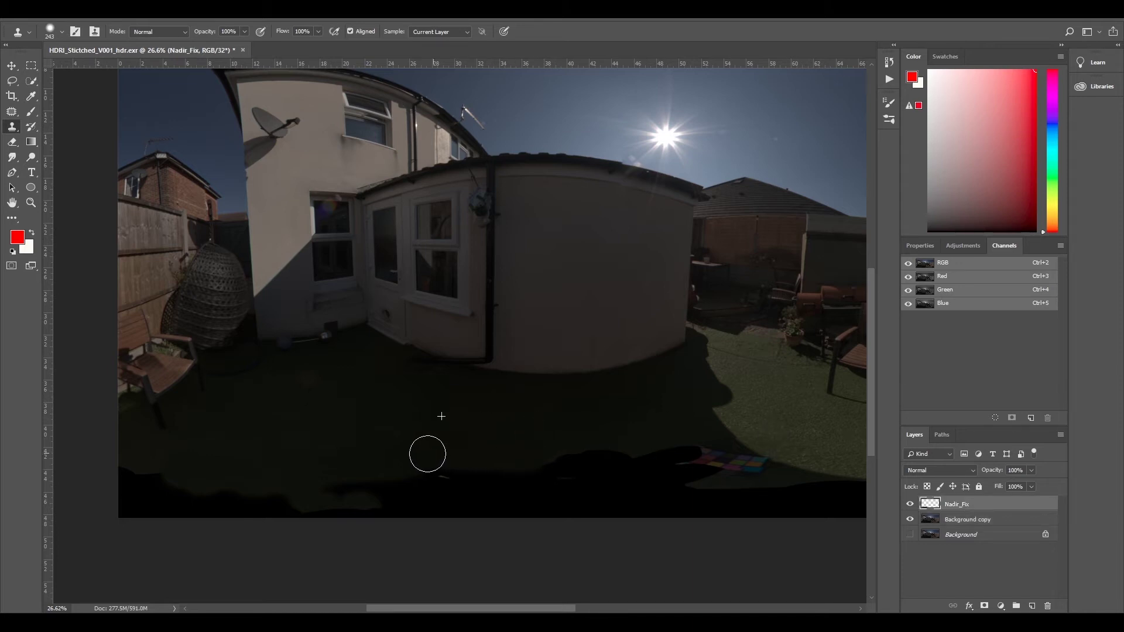
left_click_drag(474, 456, 692, 449)
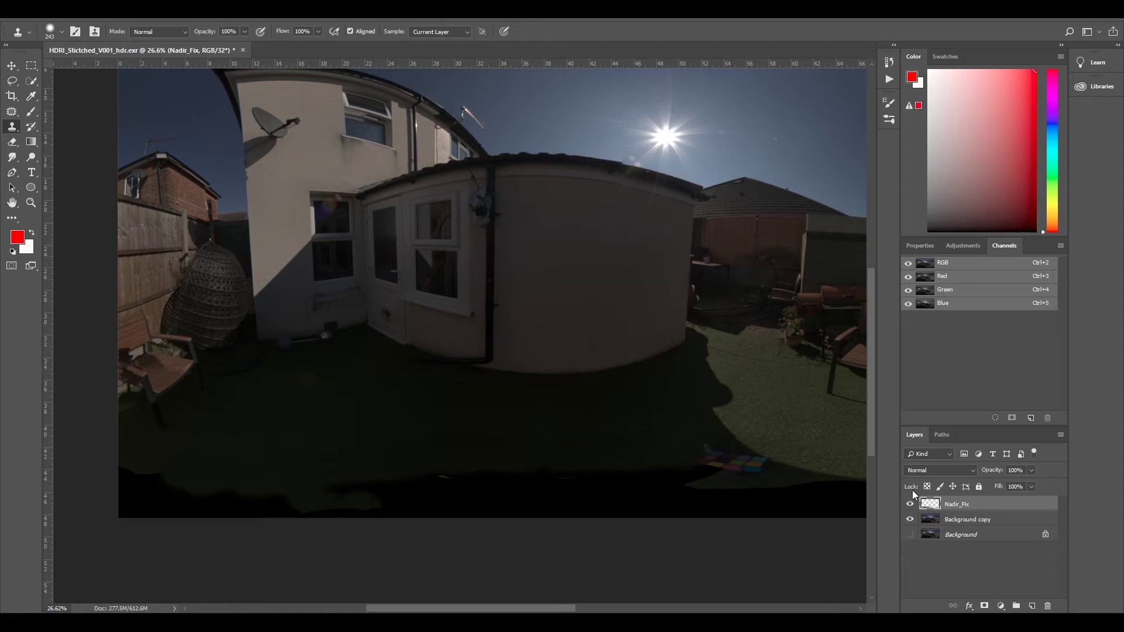
Step: Sample grass beside the colour chart, undo two stray dabs, and clone grass over the chart mat
left_click(965, 517)
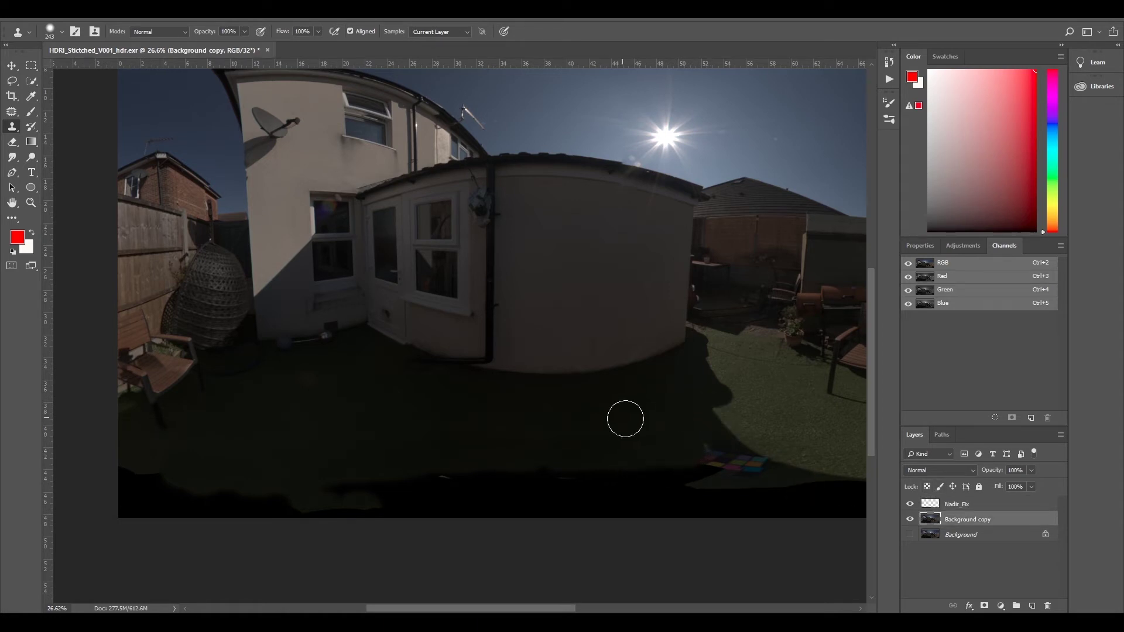
left_click(838, 471)
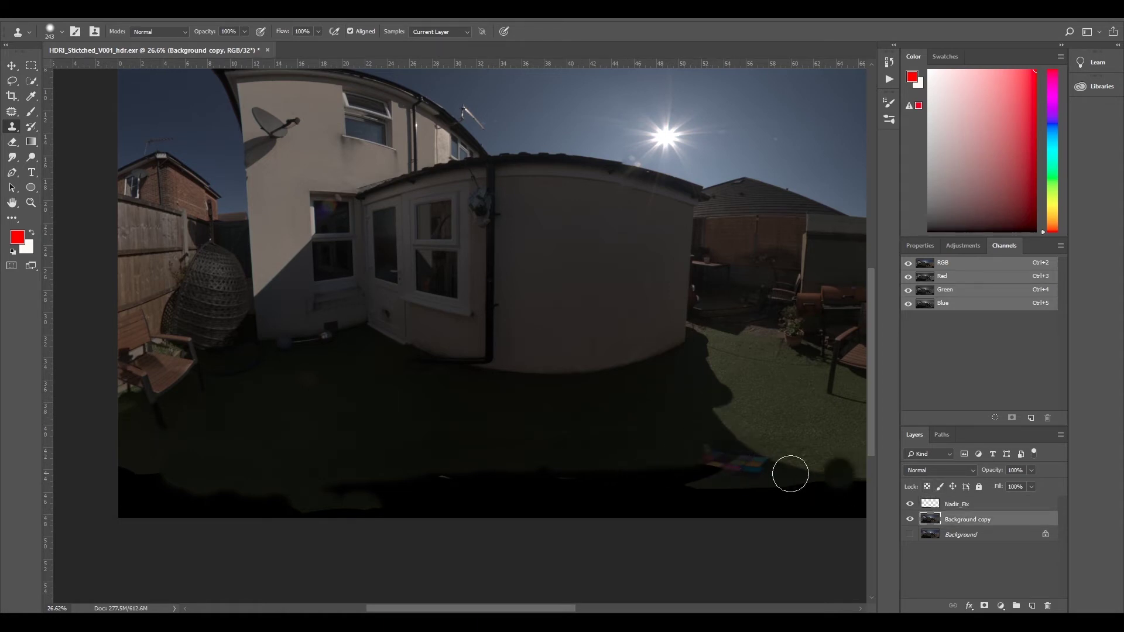
key("ctrl+z")
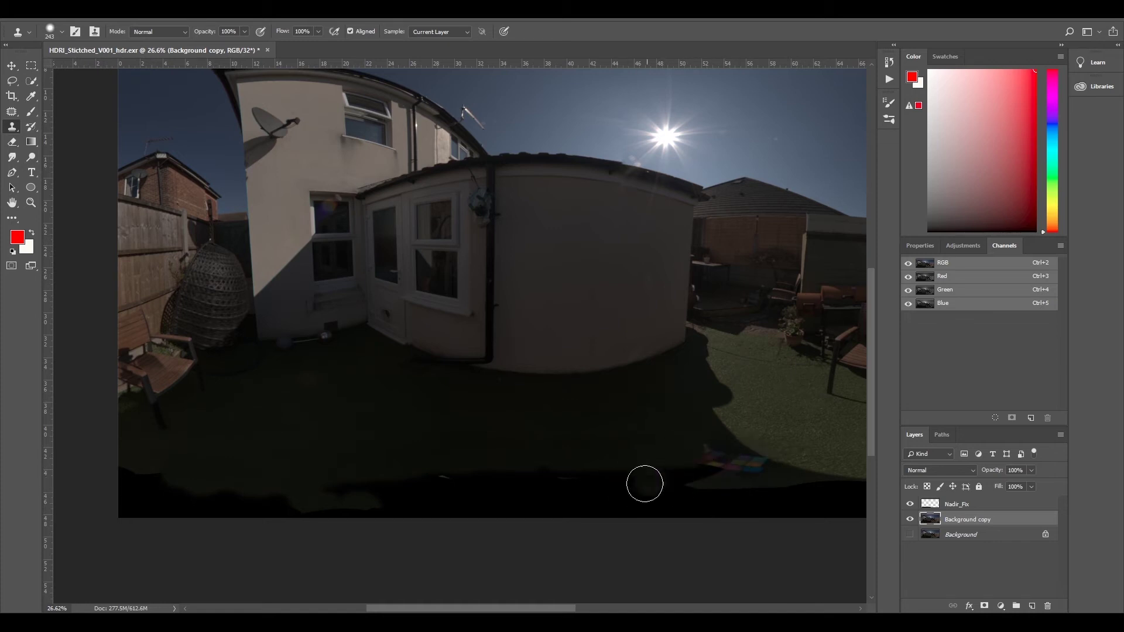
scroll(680, 465, "up", 1)
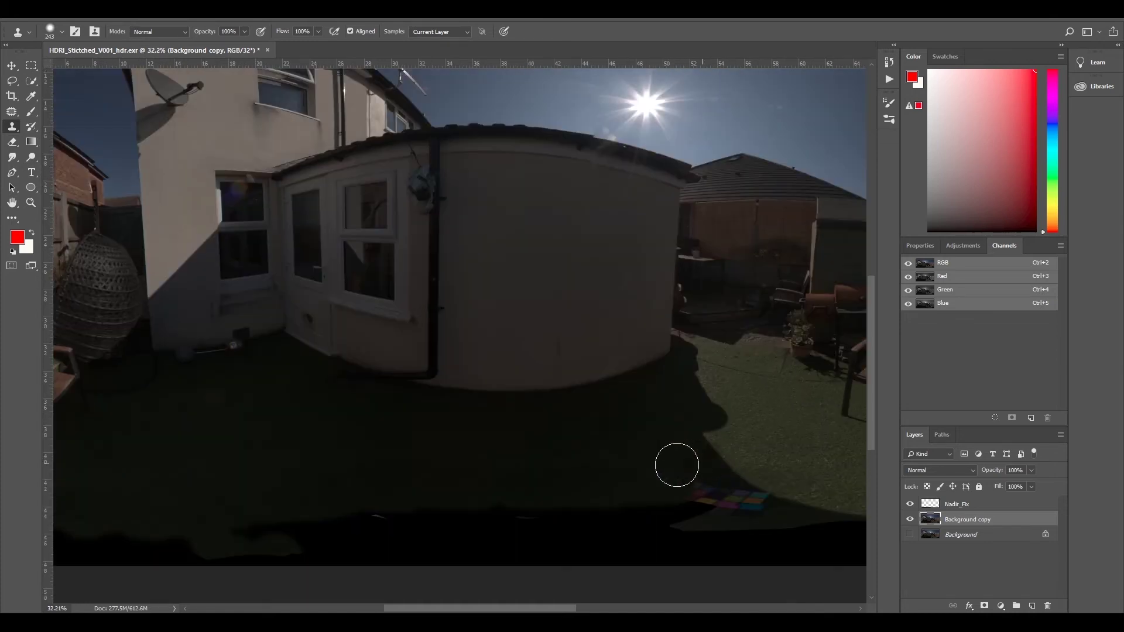
scroll(726, 497, "down", 2)
key("ctrl+z")
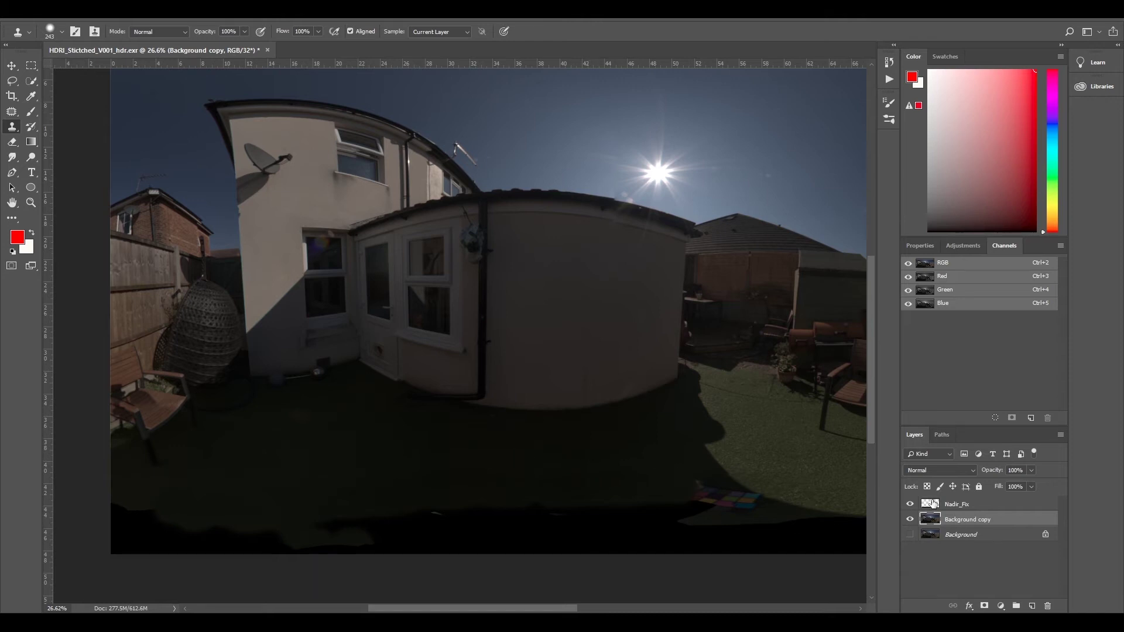
left_click(954, 505)
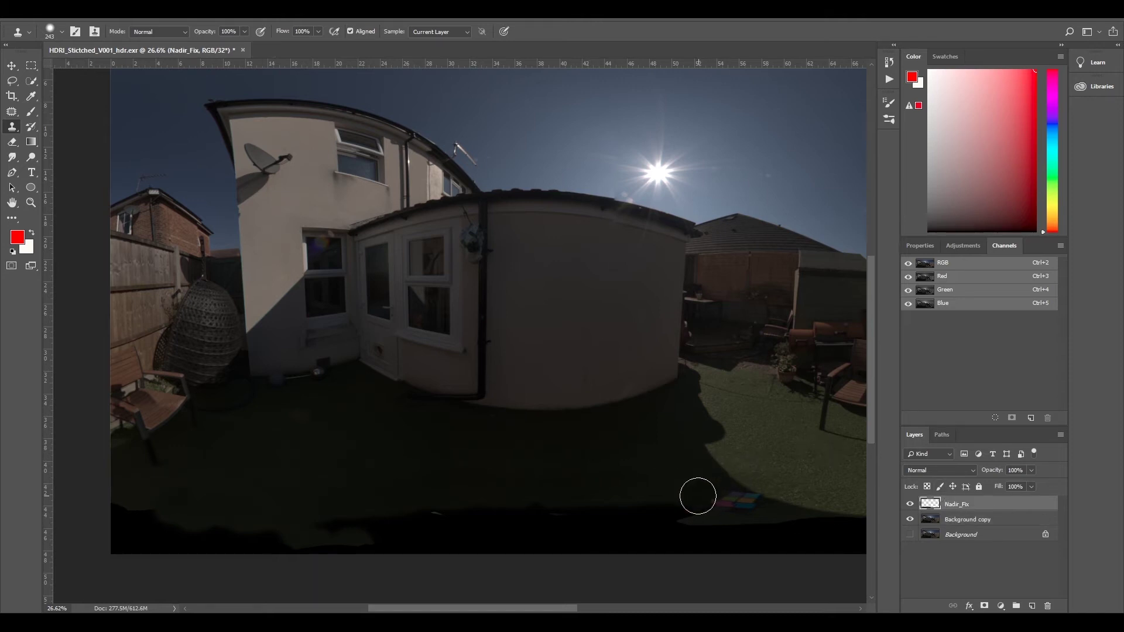
mouse_move(705, 496)
left_mouse_down()
mouse_move(700, 489)
mouse_move(728, 499)
mouse_move(657, 479)
mouse_move(638, 515)
mouse_move(497, 509)
mouse_move(640, 499)
left_mouse_up()
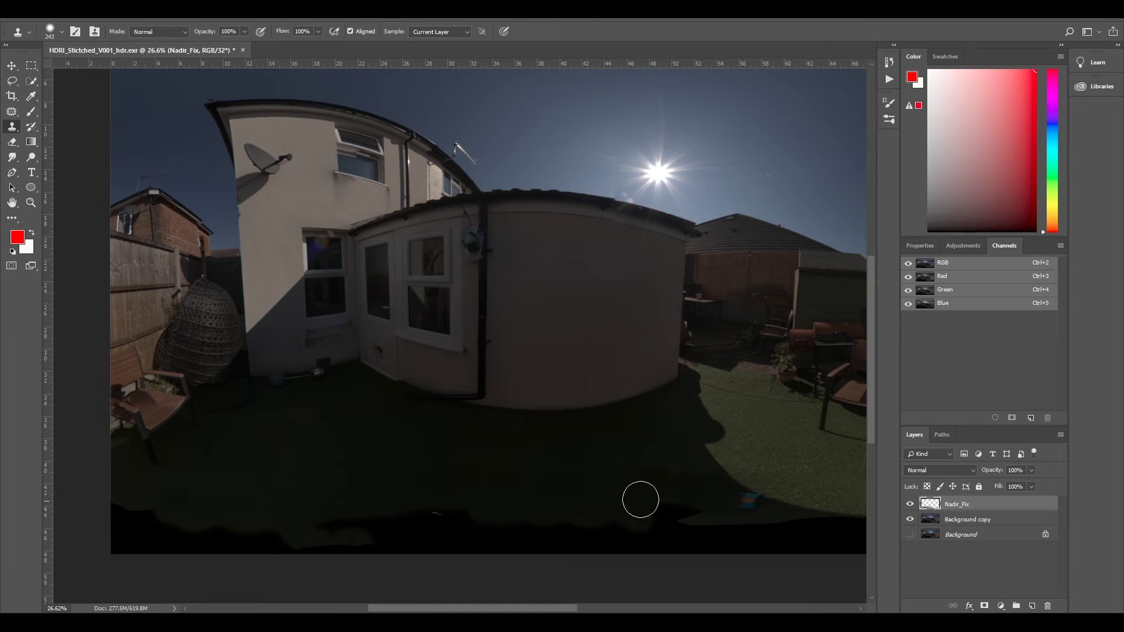
left_click(957, 519)
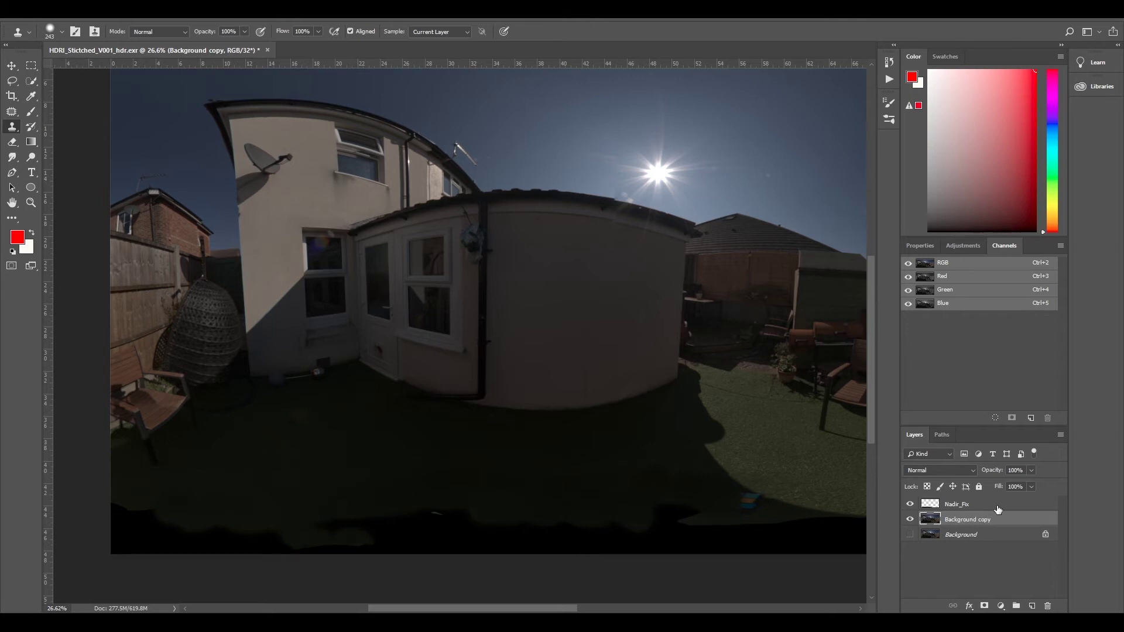
Step: Clone grass along the bottom edge and over the black band at lower left
left_click(958, 504)
left_click_drag(311, 512, 571, 525)
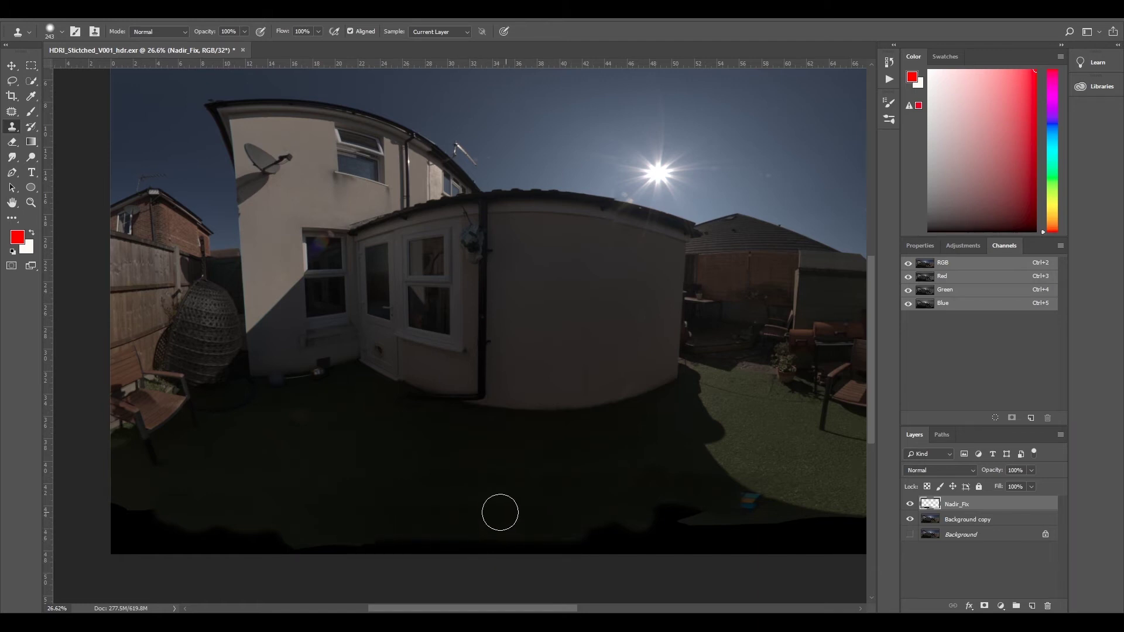
mouse_move(488, 556)
left_mouse_down()
mouse_move(416, 539)
mouse_move(181, 536)
mouse_move(190, 539)
left_mouse_up()
left_click(962, 520)
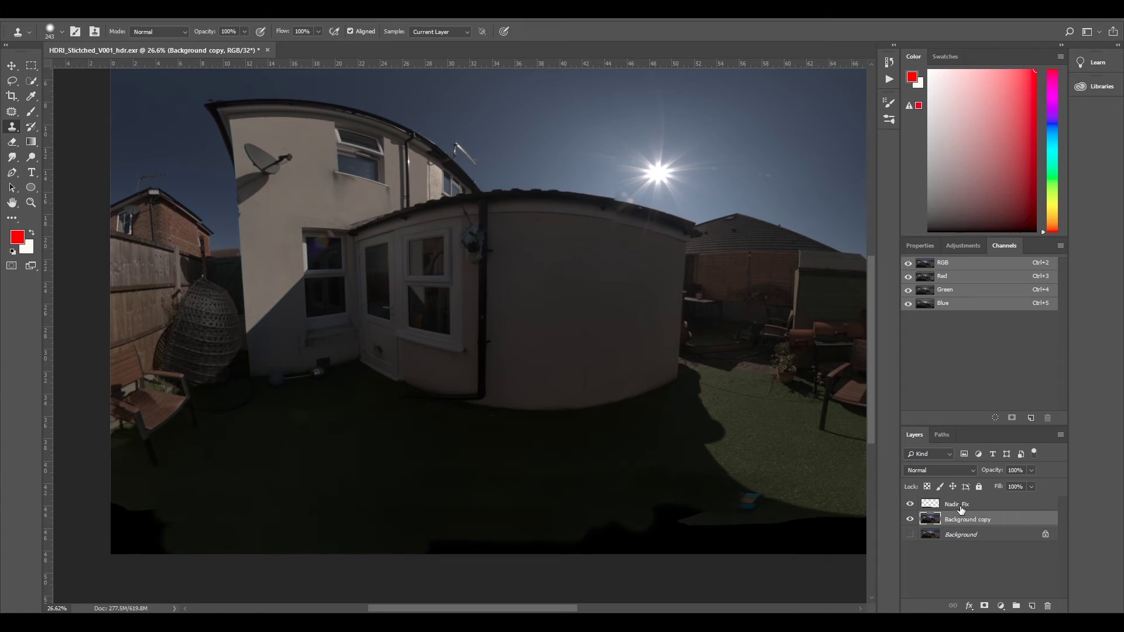
left_click(961, 508)
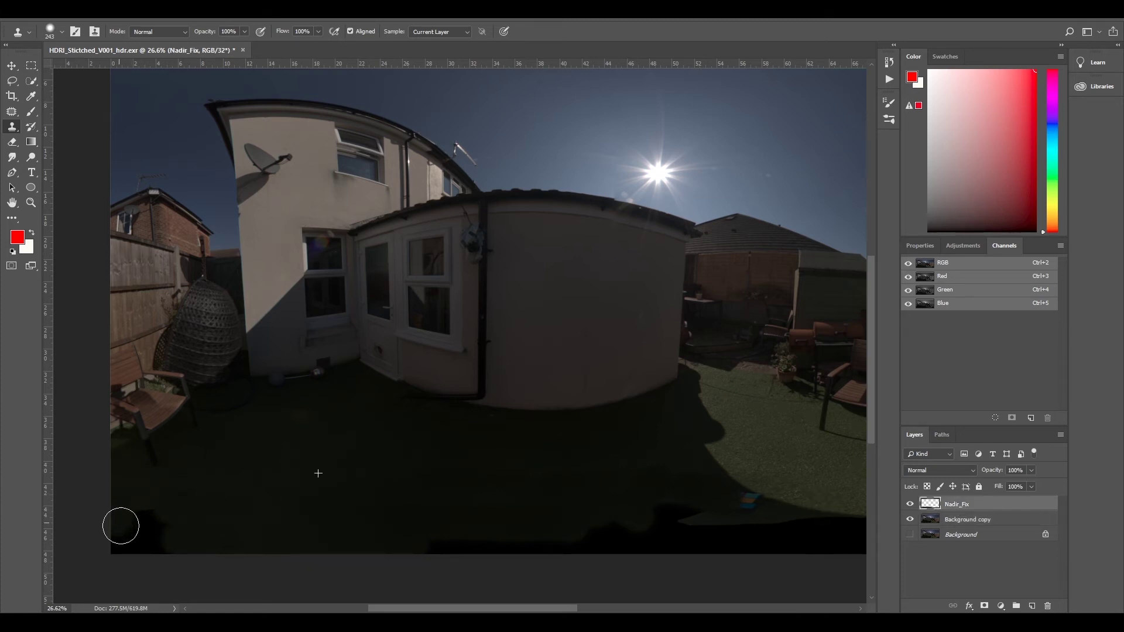
mouse_move(121, 526)
left_mouse_down()
mouse_move(135, 511)
mouse_move(160, 515)
mouse_move(141, 521)
left_mouse_up()
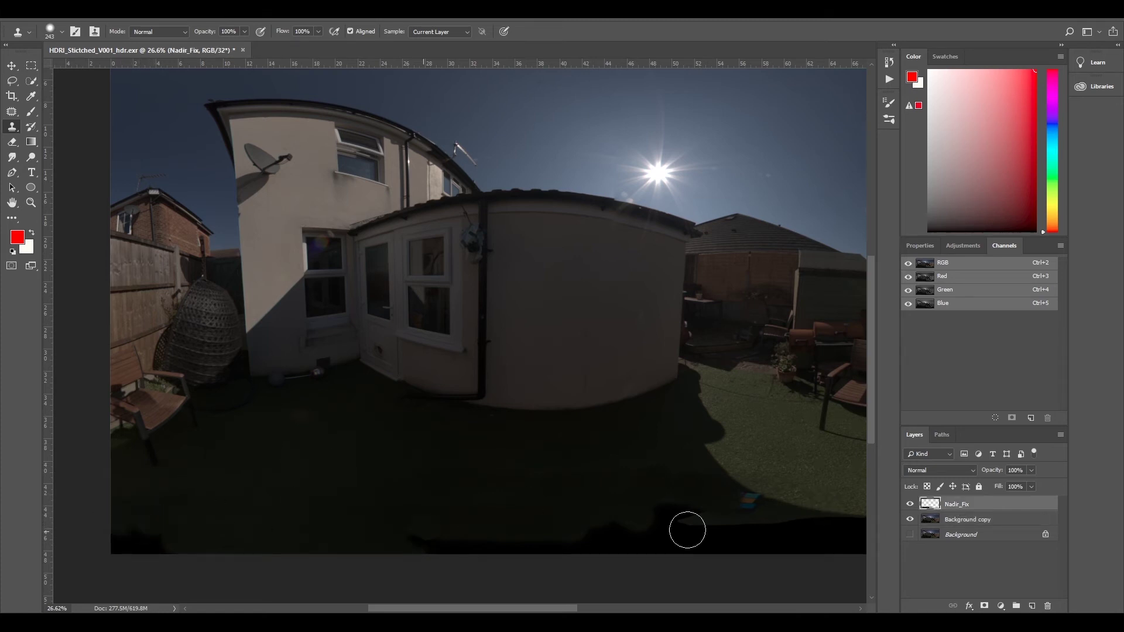
left_click(987, 519)
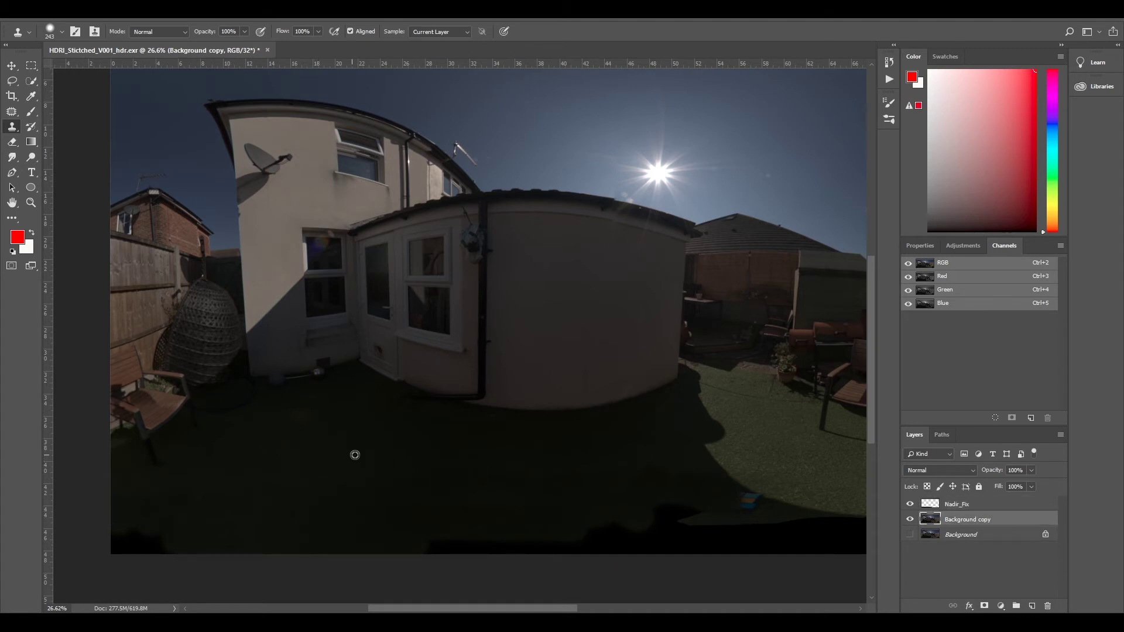
left_click(964, 509)
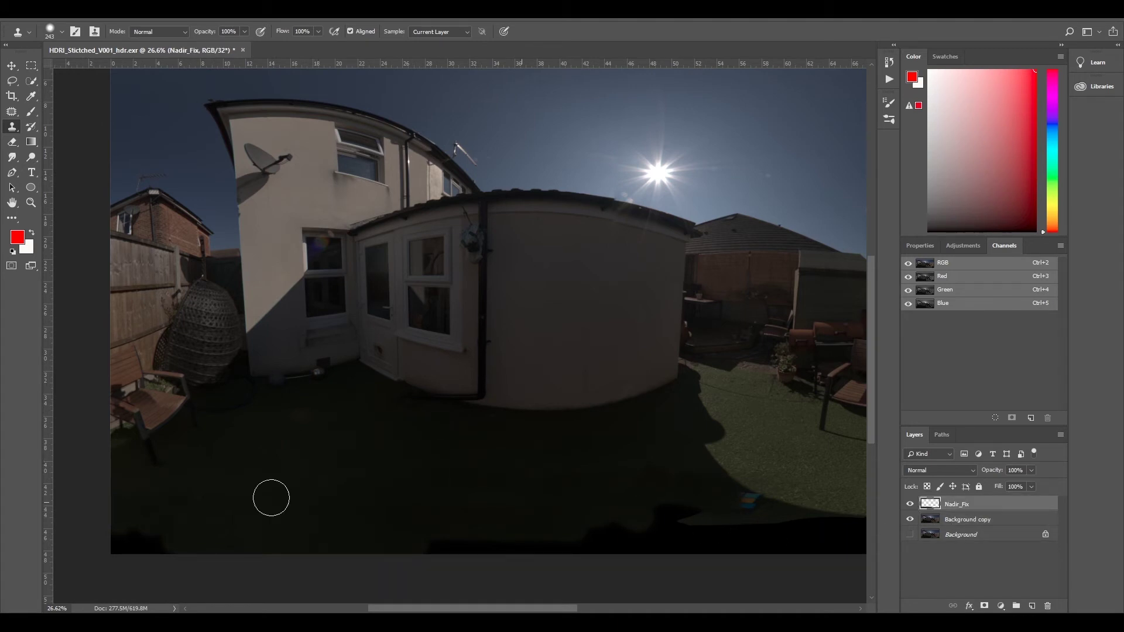
mouse_move(163, 540)
left_mouse_down()
mouse_move(115, 531)
mouse_move(148, 537)
mouse_move(332, 441)
mouse_move(364, 412)
left_mouse_up()
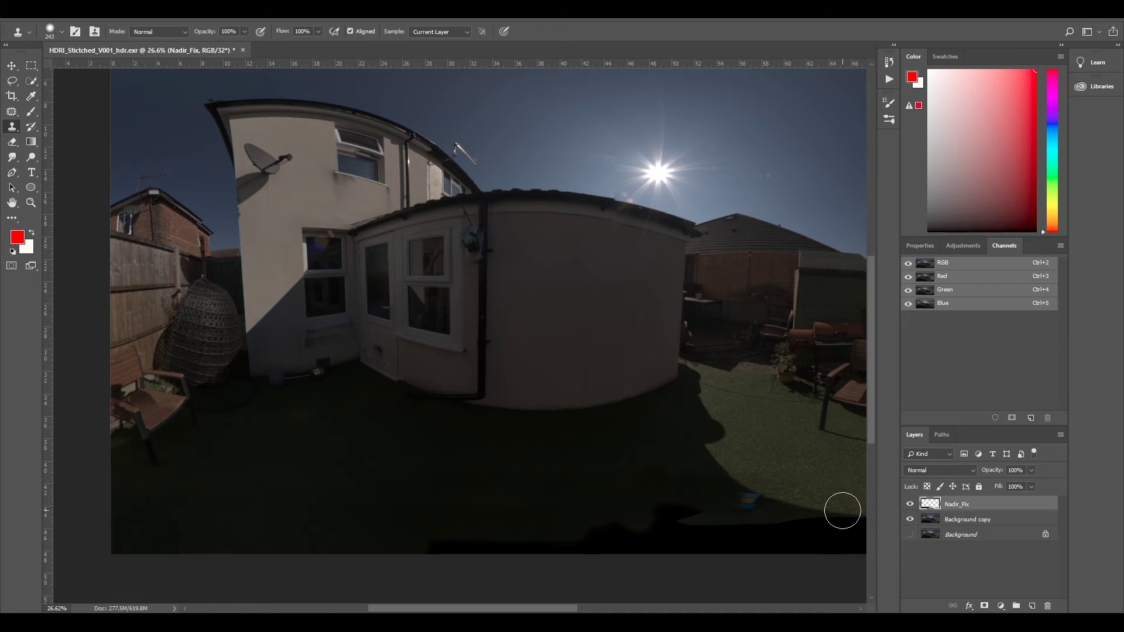
Step: Clone ground texture across the bottom edge, covering the black nadir area at bottom right
left_click(970, 521)
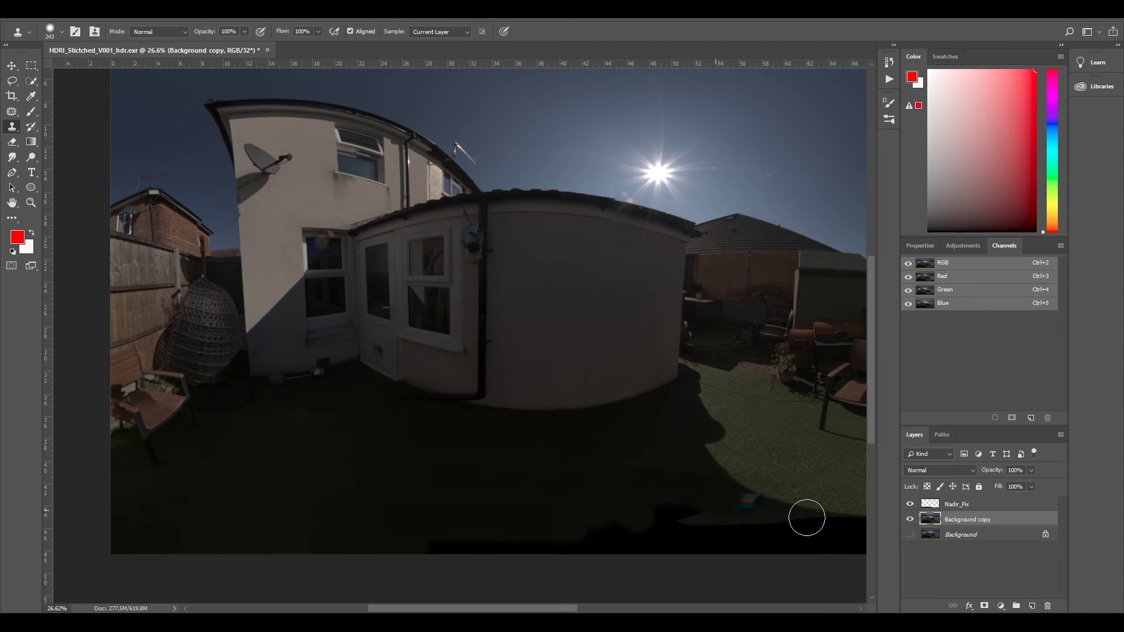
left_click(988, 506)
mouse_move(449, 535)
left_mouse_down()
mouse_move(433, 539)
mouse_move(643, 541)
mouse_move(635, 530)
left_mouse_up()
left_click(970, 520)
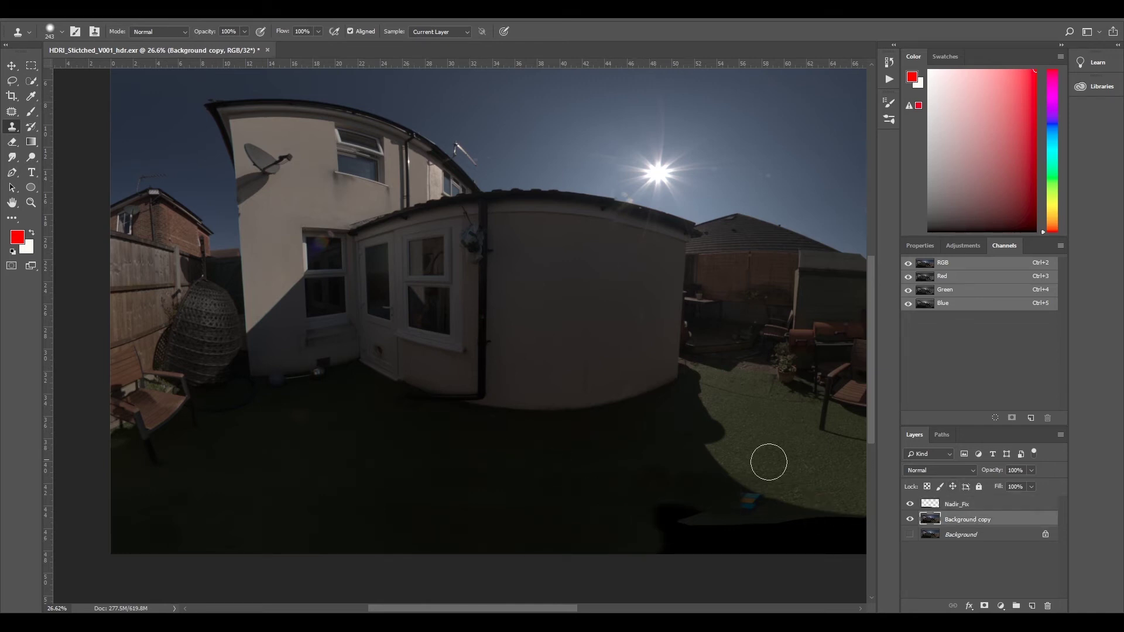
left_click(936, 507)
left_click_drag(645, 511, 740, 514)
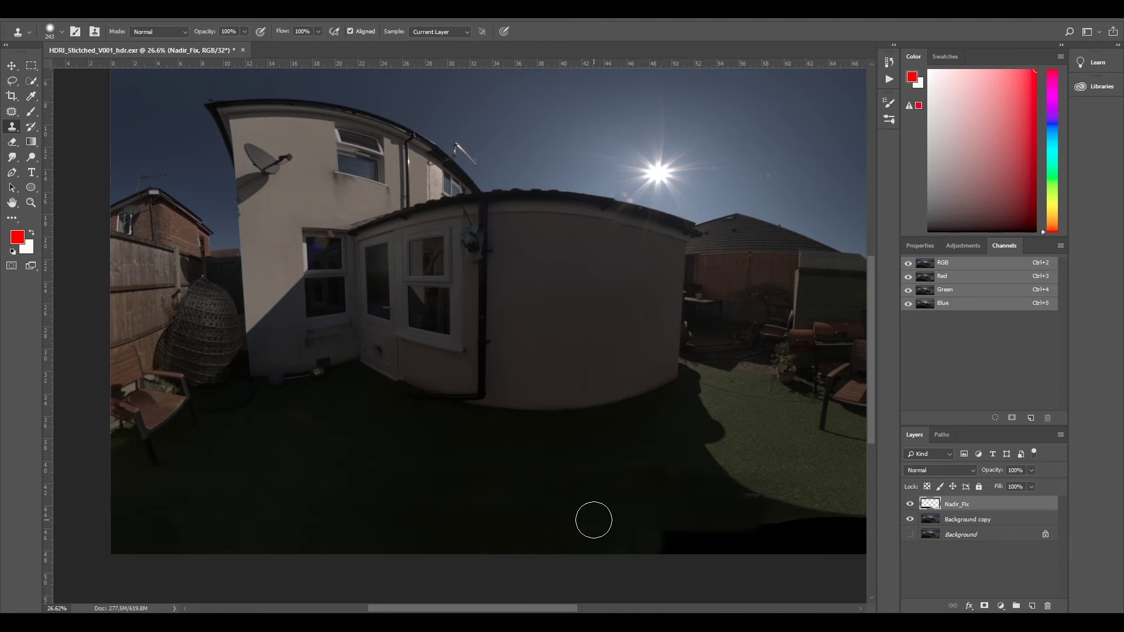
left_click(957, 520)
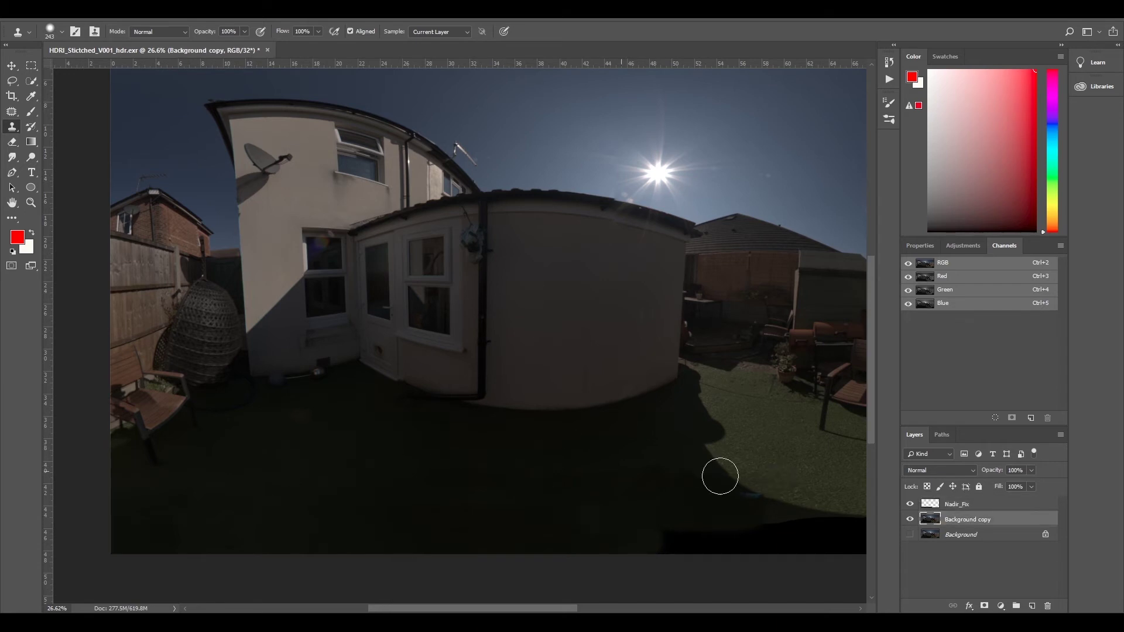
left_click(966, 504)
left_click_drag(655, 537, 834, 535)
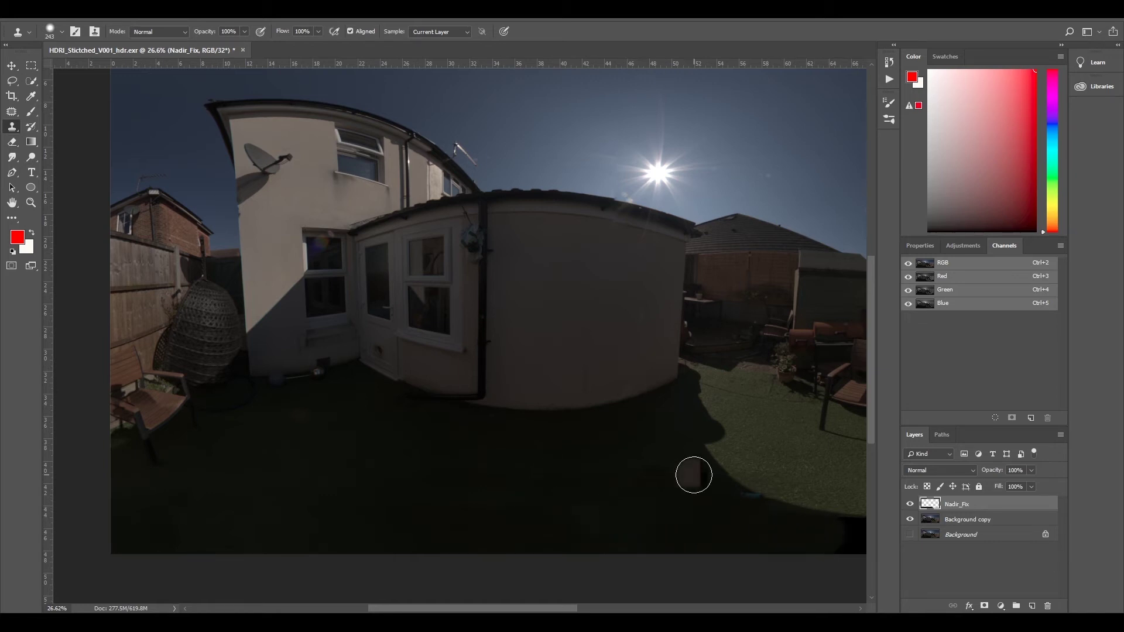
left_click(970, 519)
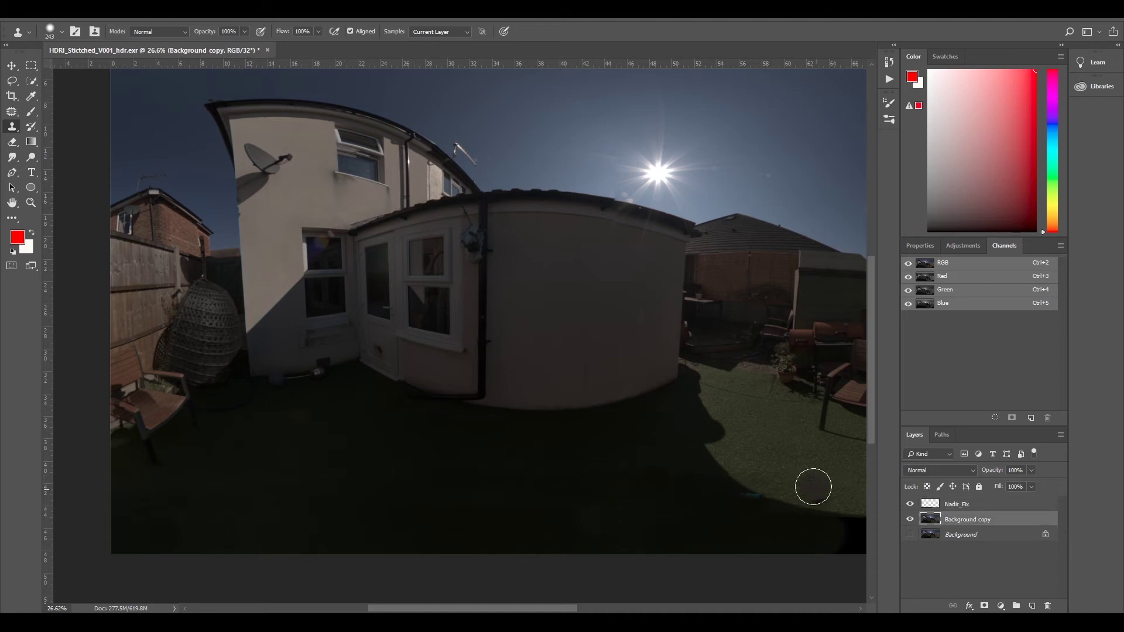
left_click(50, 28)
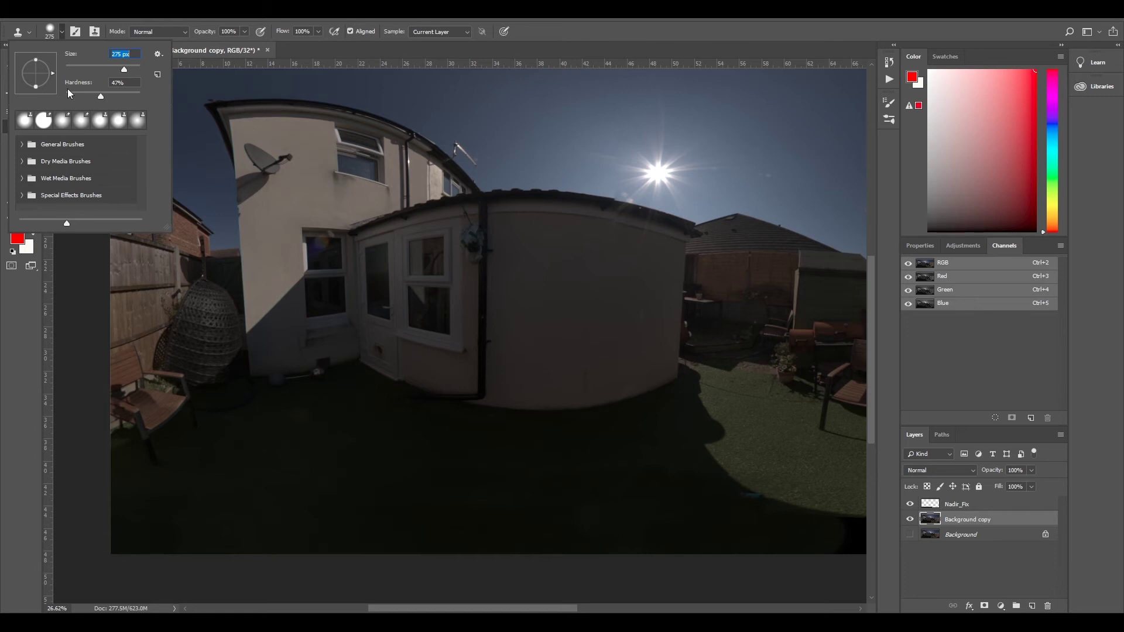
Step: Soften the clone brush to 39% hardness and 63% opacity
left_click_drag(101, 92, 95, 93)
left_click(244, 32)
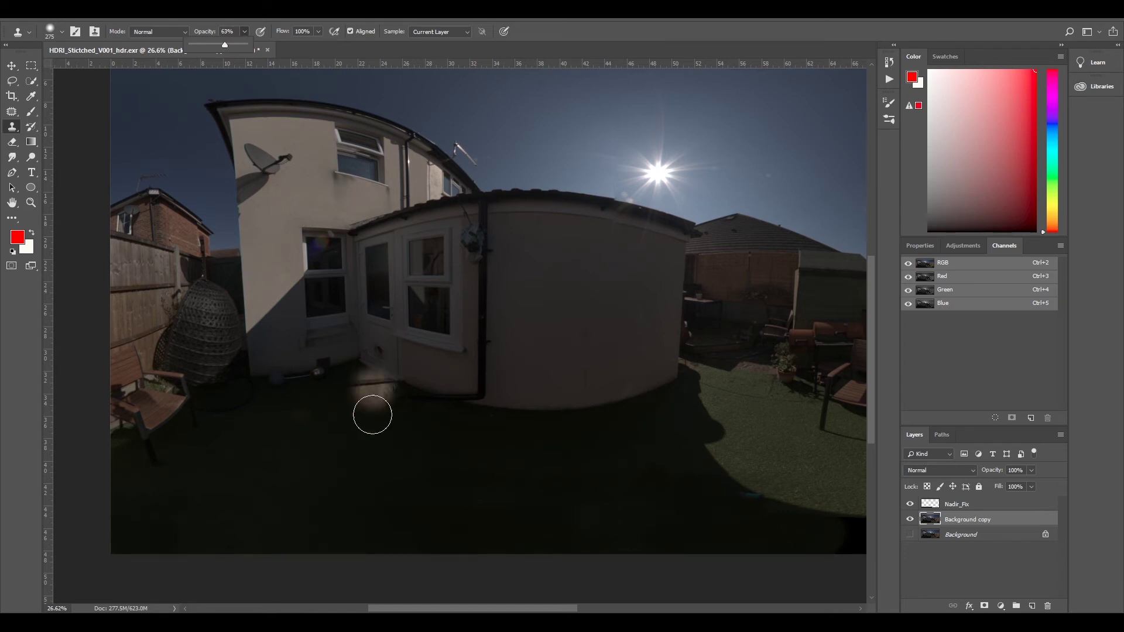
left_click(364, 434)
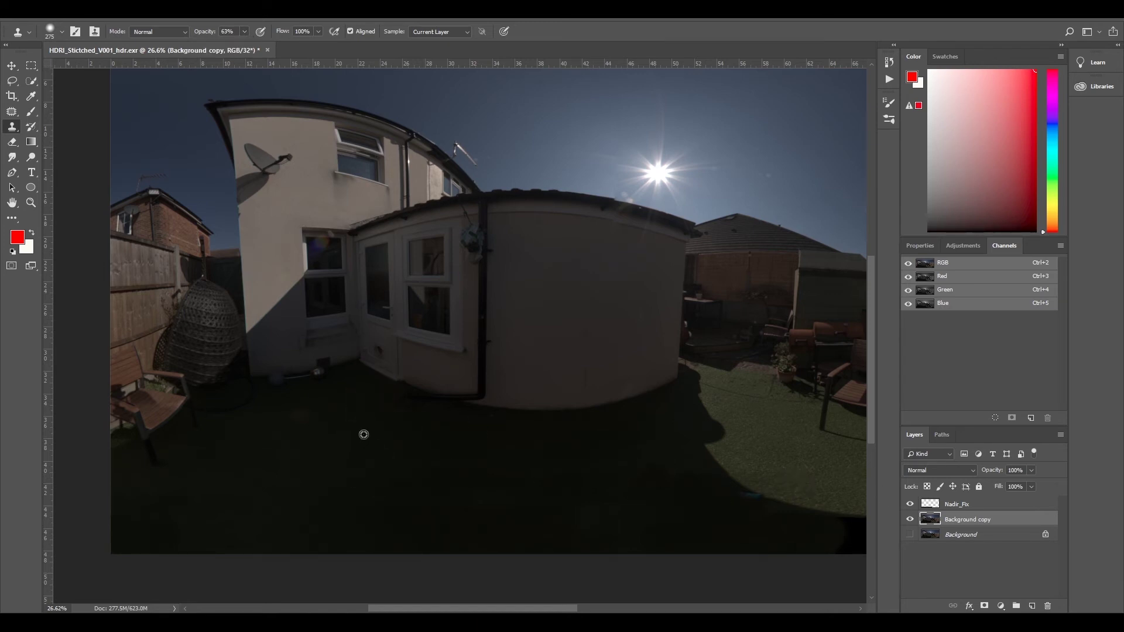
Step: Blend cloned ground across the dark nadir area, then sample a new ground source
left_click(925, 505)
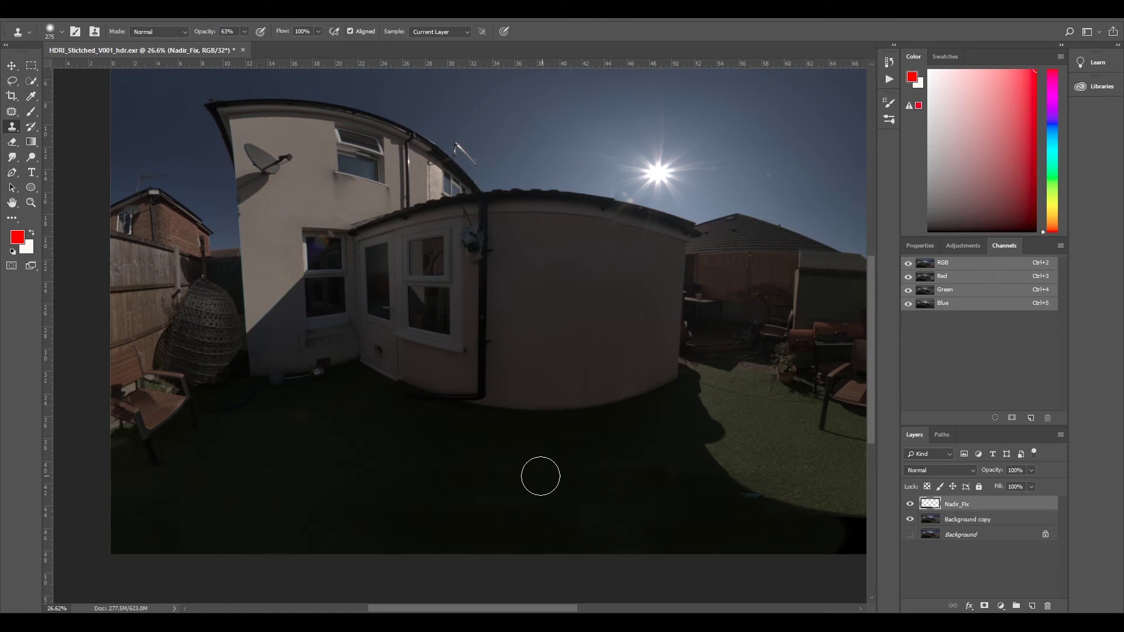
mouse_move(498, 475)
left_mouse_down()
mouse_move(452, 472)
mouse_move(599, 466)
mouse_move(364, 424)
mouse_move(482, 439)
mouse_move(409, 484)
mouse_move(624, 494)
left_mouse_up()
left_click(992, 519)
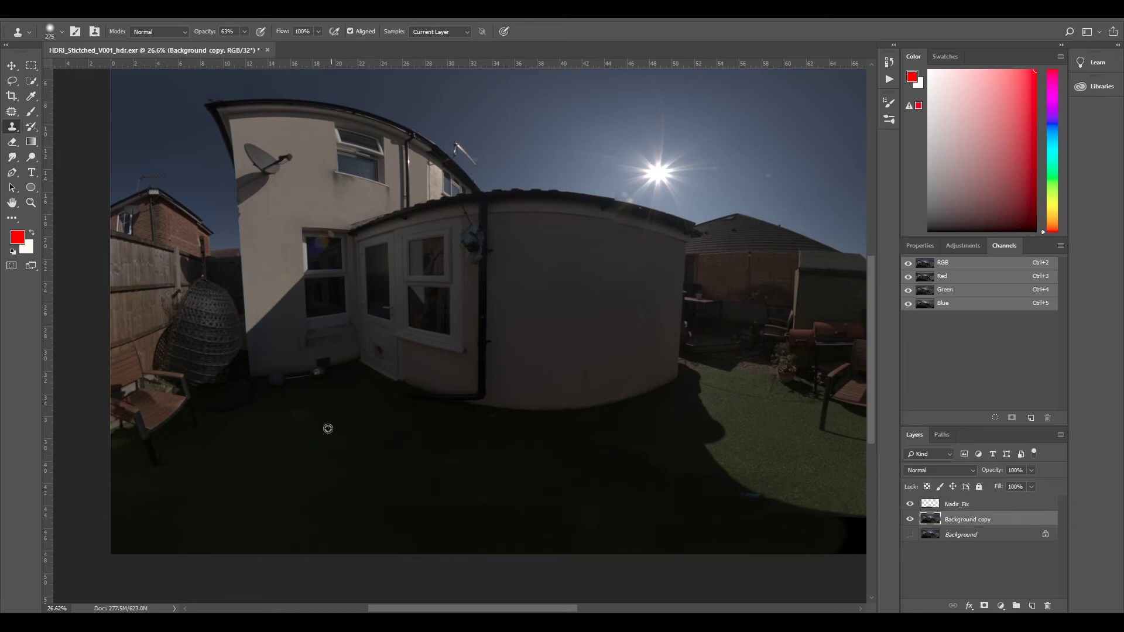
left_click(962, 509)
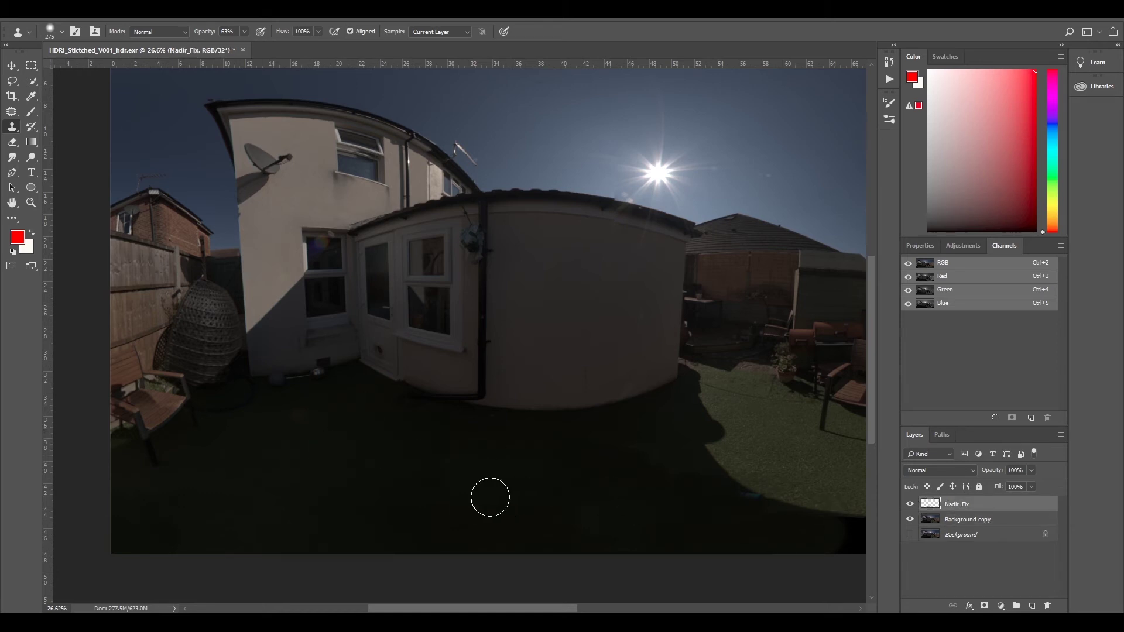
mouse_move(490, 495)
left_mouse_down()
mouse_move(454, 512)
mouse_move(411, 512)
mouse_move(527, 518)
mouse_move(424, 487)
mouse_move(361, 499)
mouse_move(306, 477)
mouse_move(365, 471)
left_mouse_up()
left_click(970, 521)
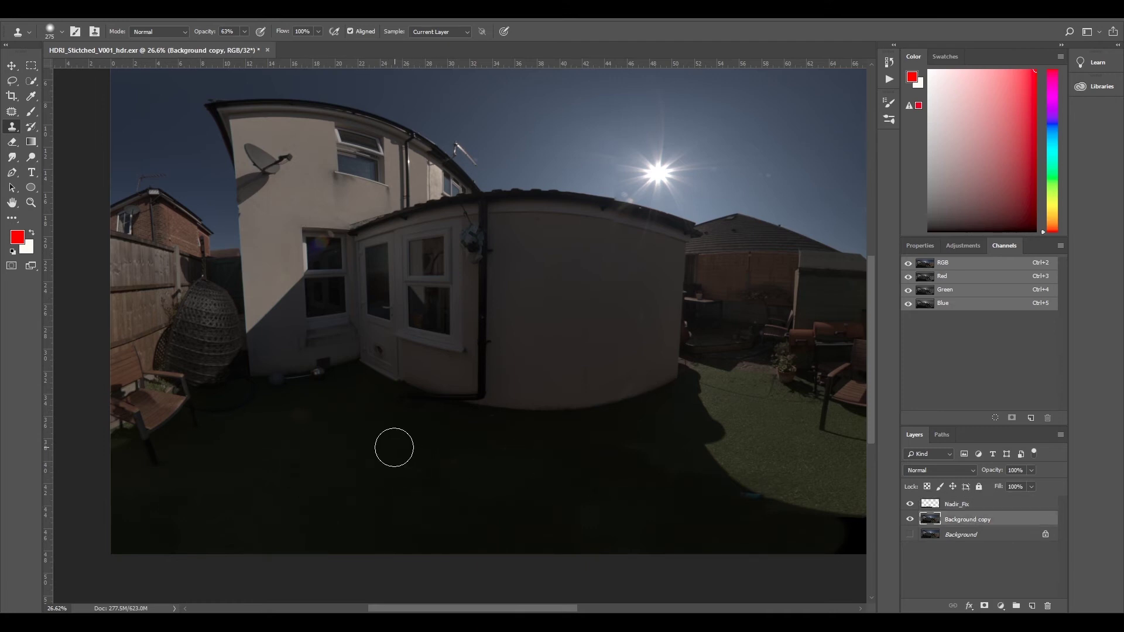
left_click(373, 445, "alt")
left_click(975, 510)
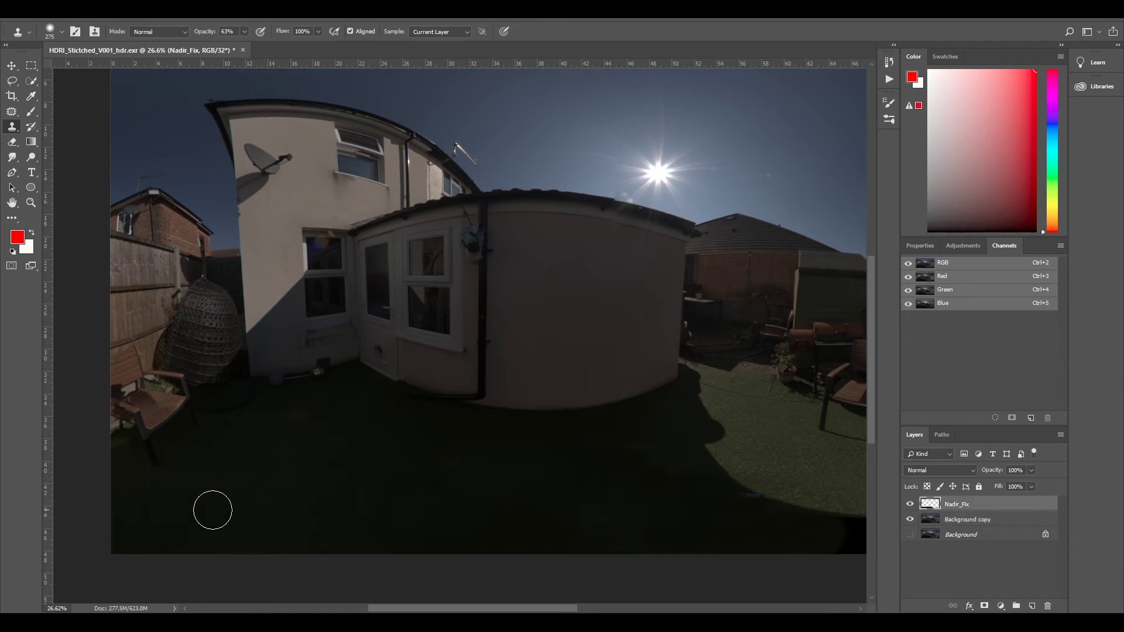
Step: Paint more cloned ground across the dark area on Nadir_Fix
left_click(924, 518)
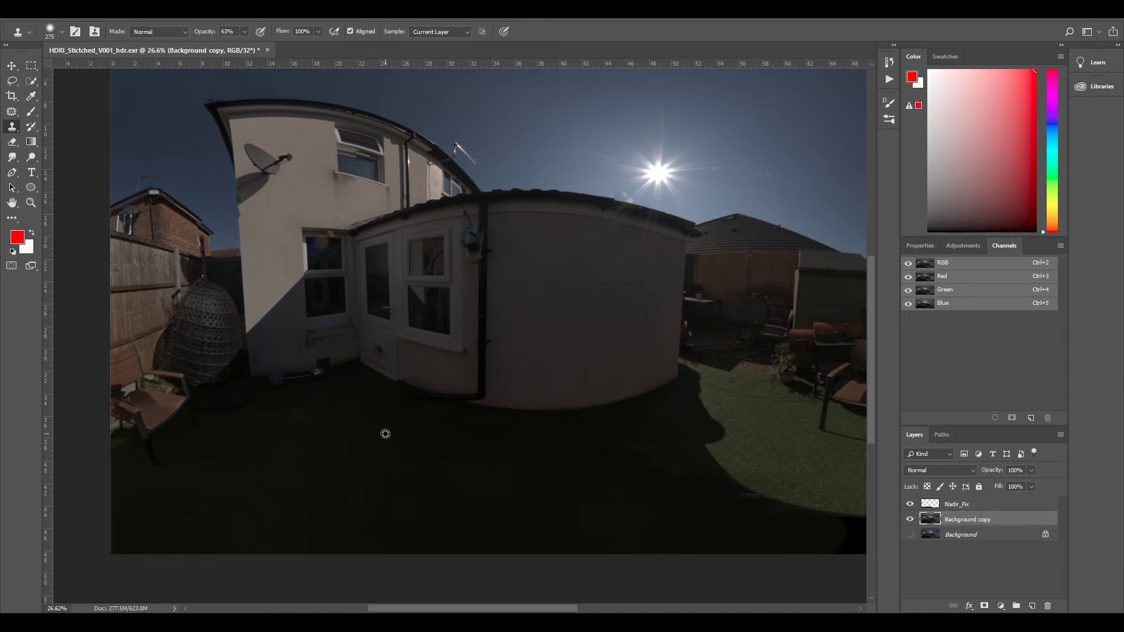
left_click(957, 510)
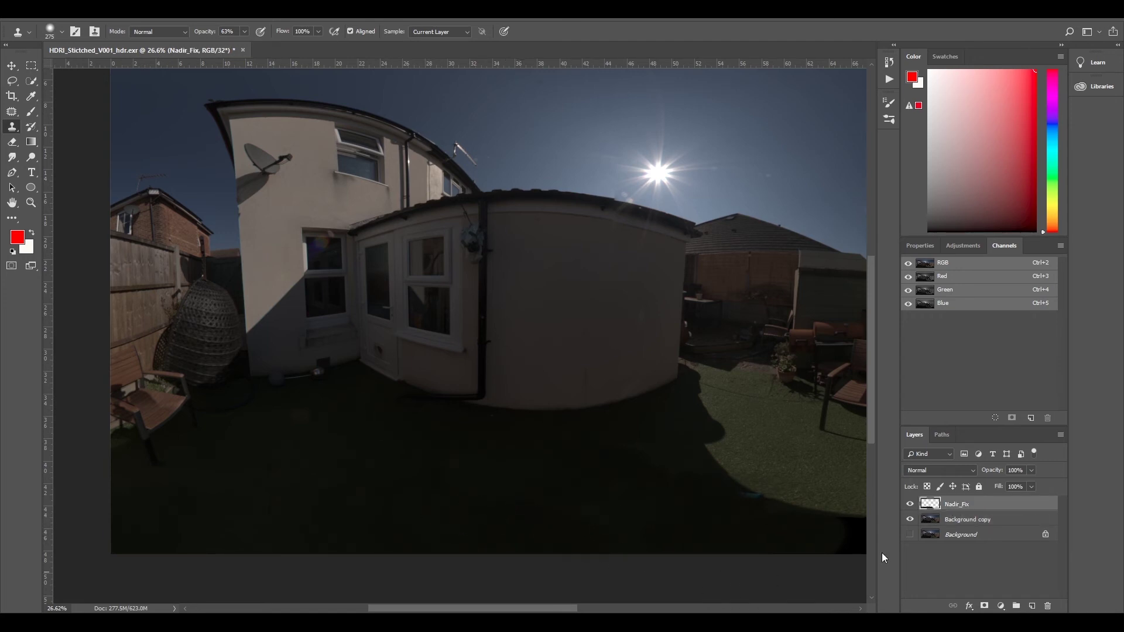
left_click(942, 519)
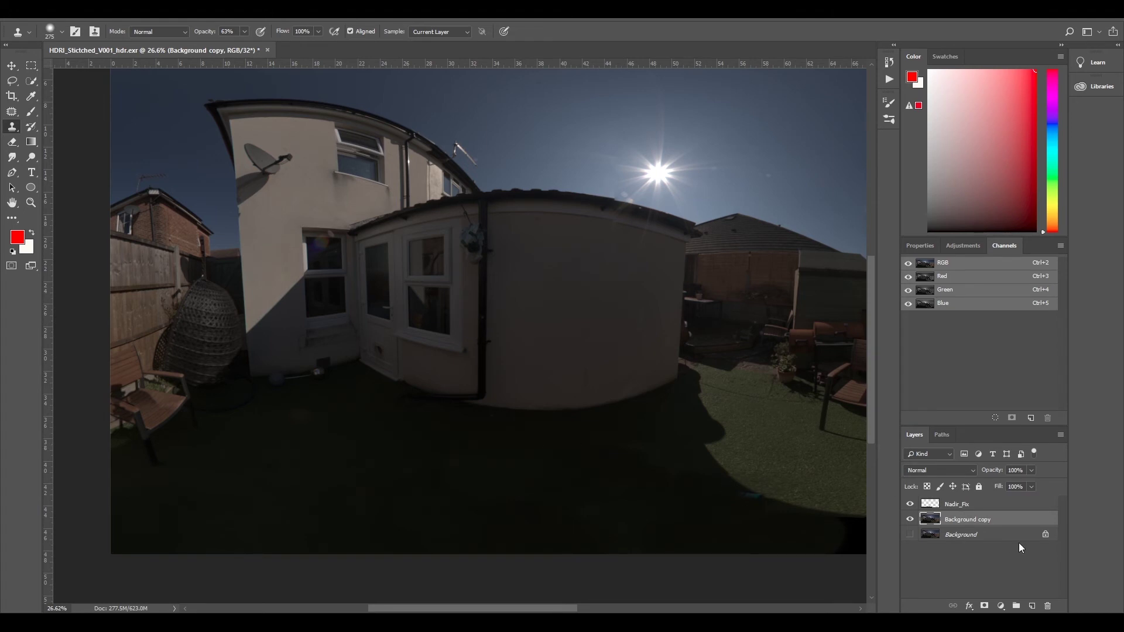
left_click(967, 507)
left_click_drag(525, 501, 632, 525)
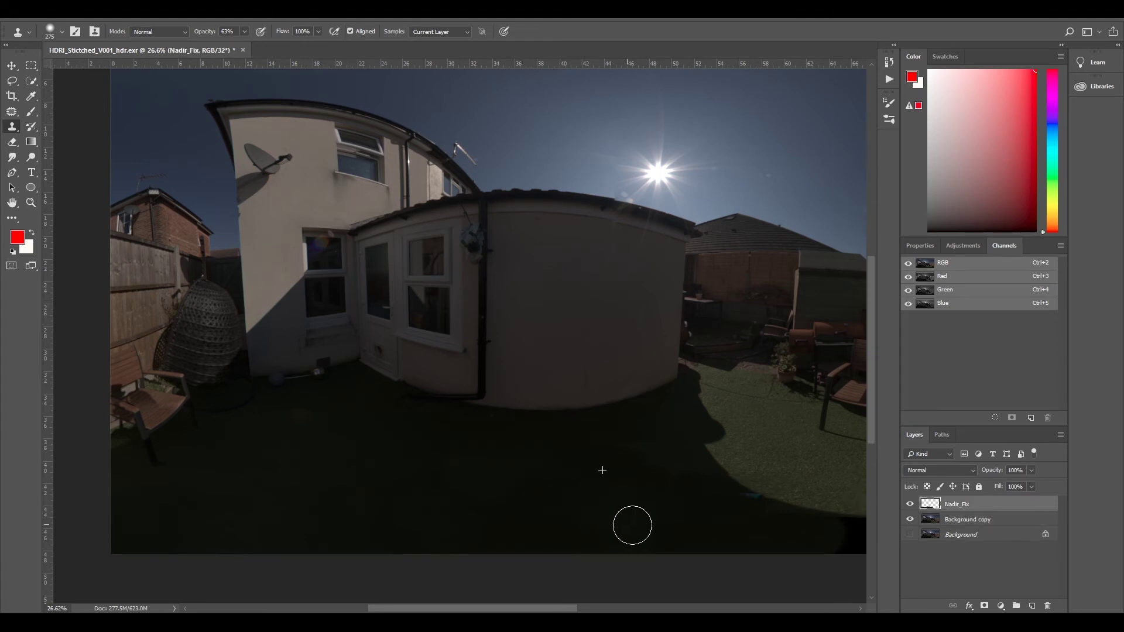
left_click(985, 519)
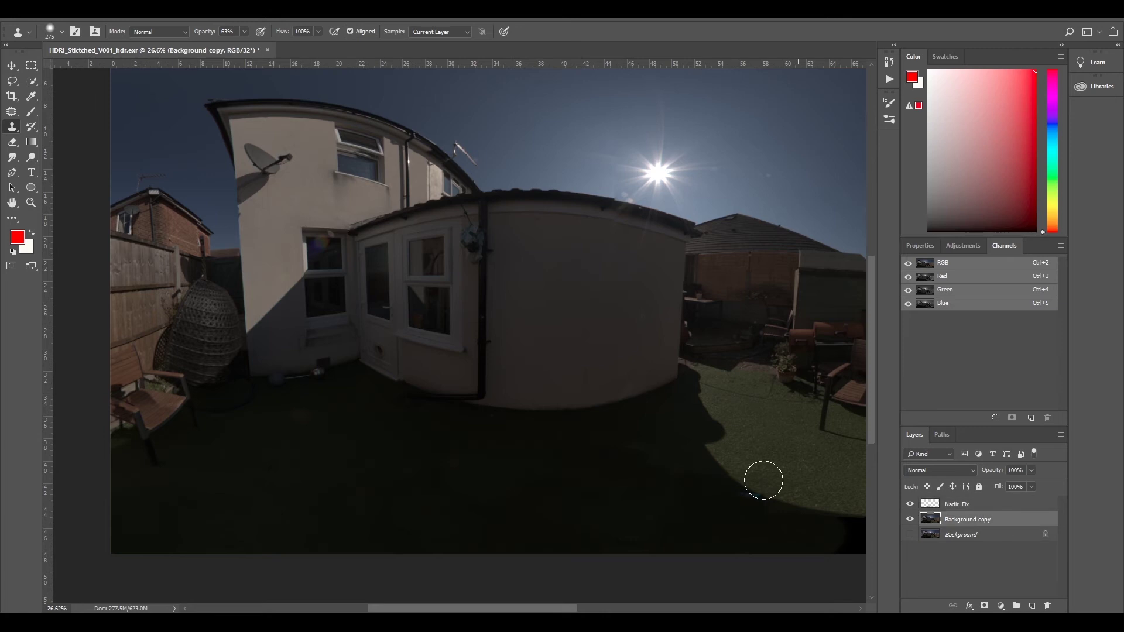
left_click(960, 509)
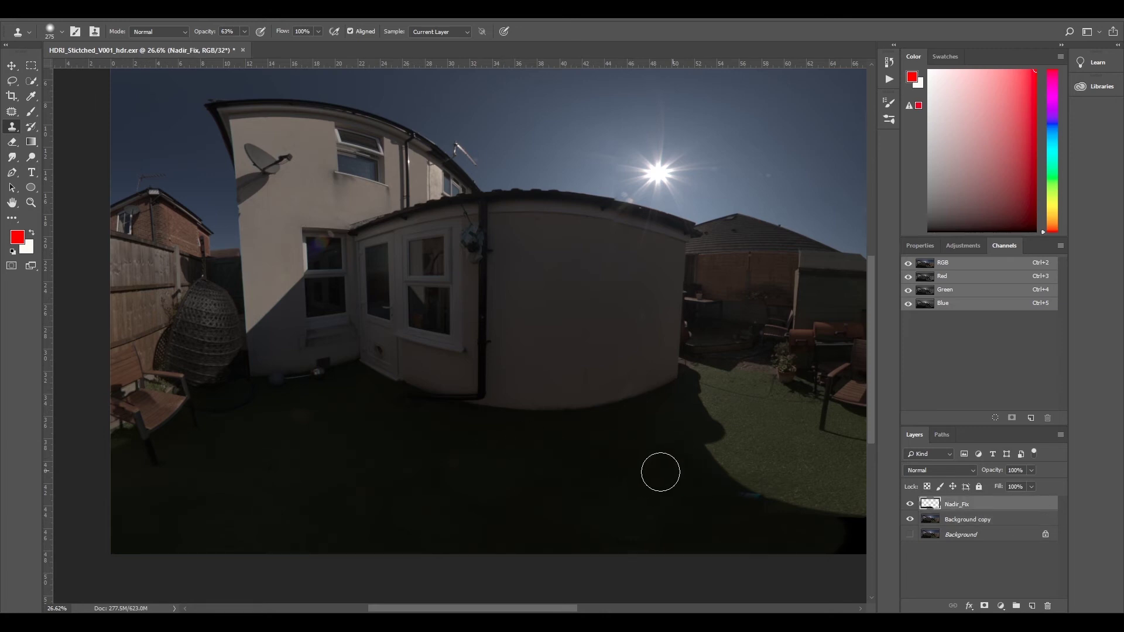
Step: Darken the light smudge at the nadir patch's right edge with cloned ground
scroll(710, 507, "down", 2)
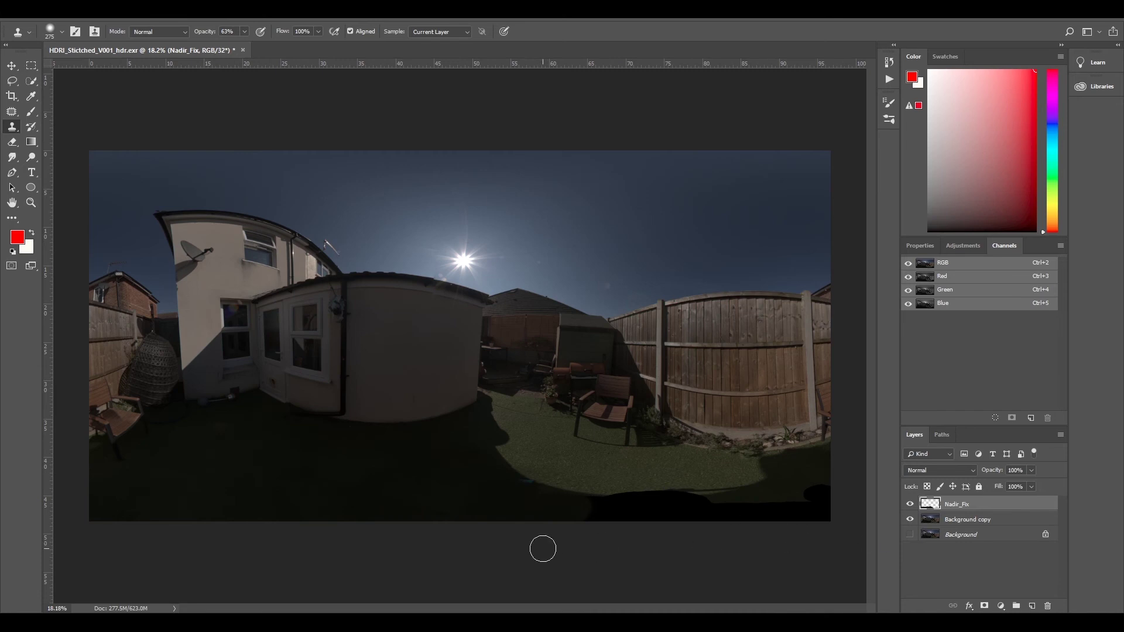
scroll(589, 519, "up", 3)
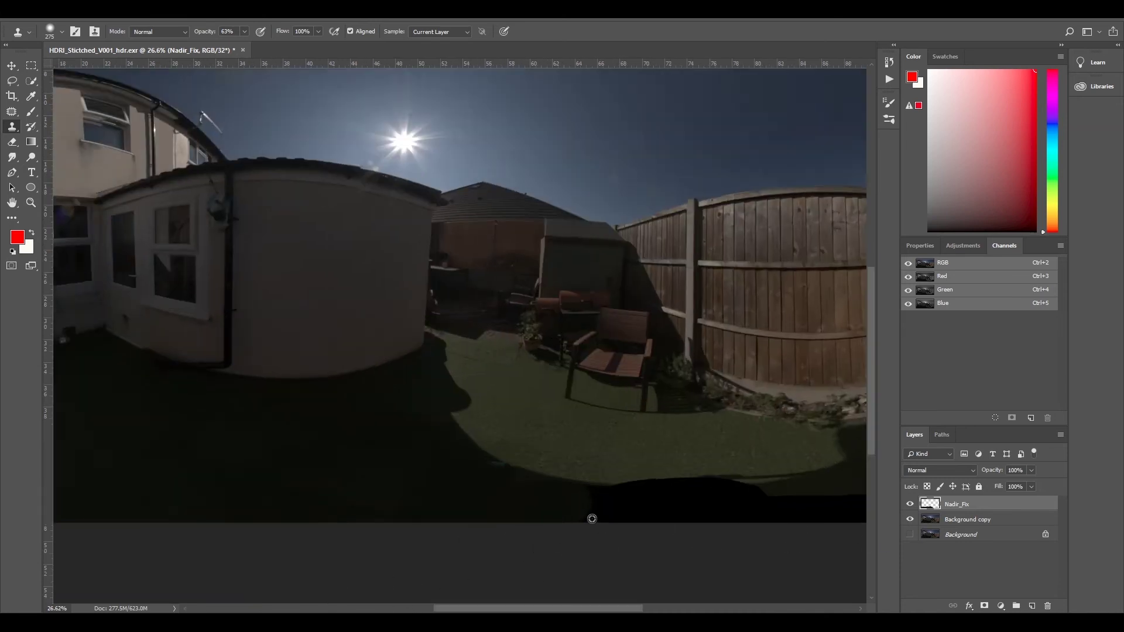
left_click_drag(755, 498, 822, 497)
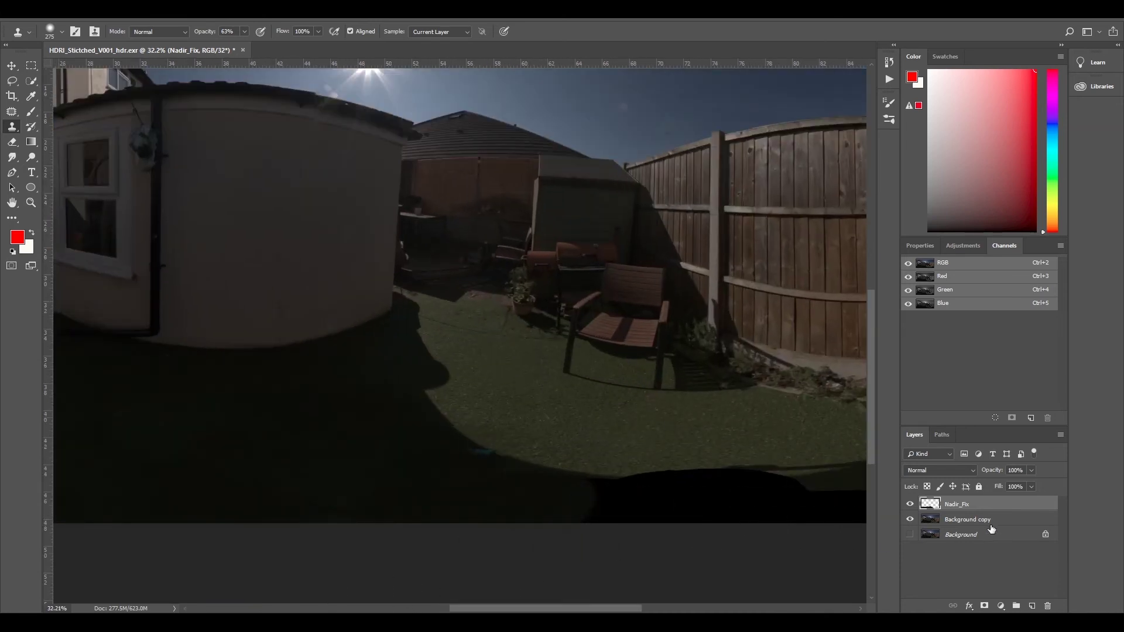
Step: Hide Background copy to inspect the Nadir_Fix strokes alone, then show it again
left_click(910, 520)
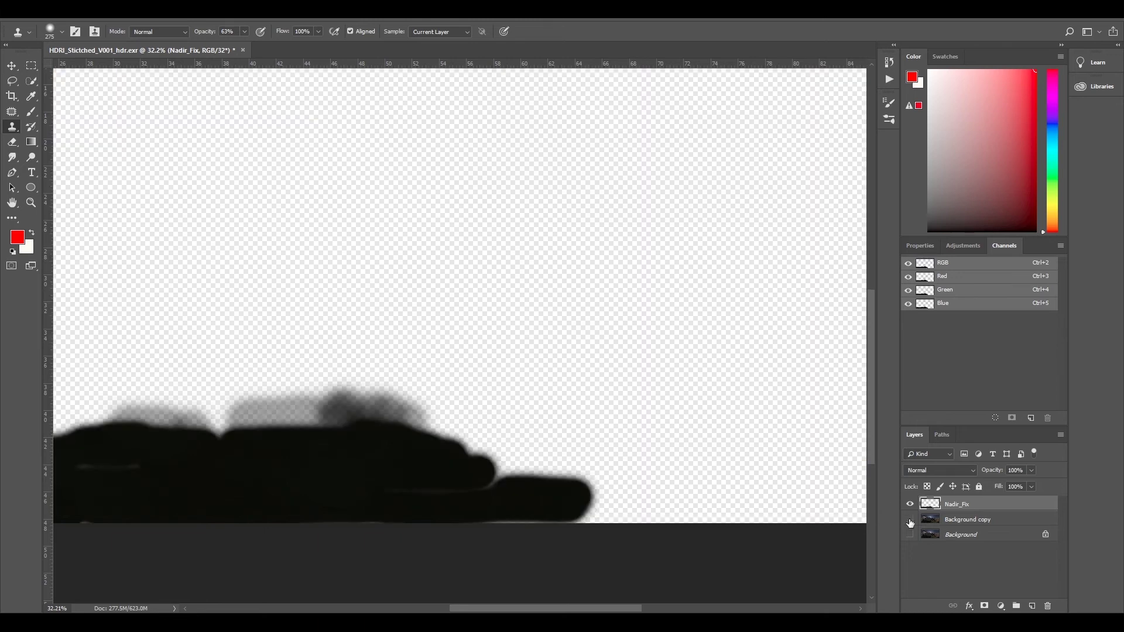
scroll(431, 484, "down", 2)
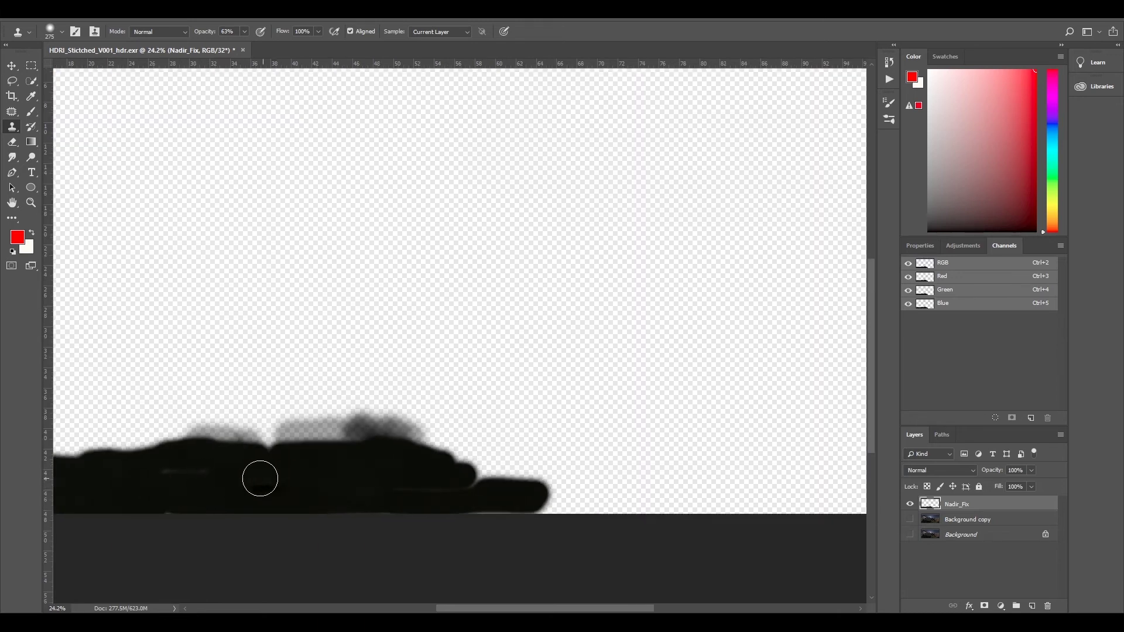
scroll(260, 478, "down", 2)
scroll(301, 484, "up", 3)
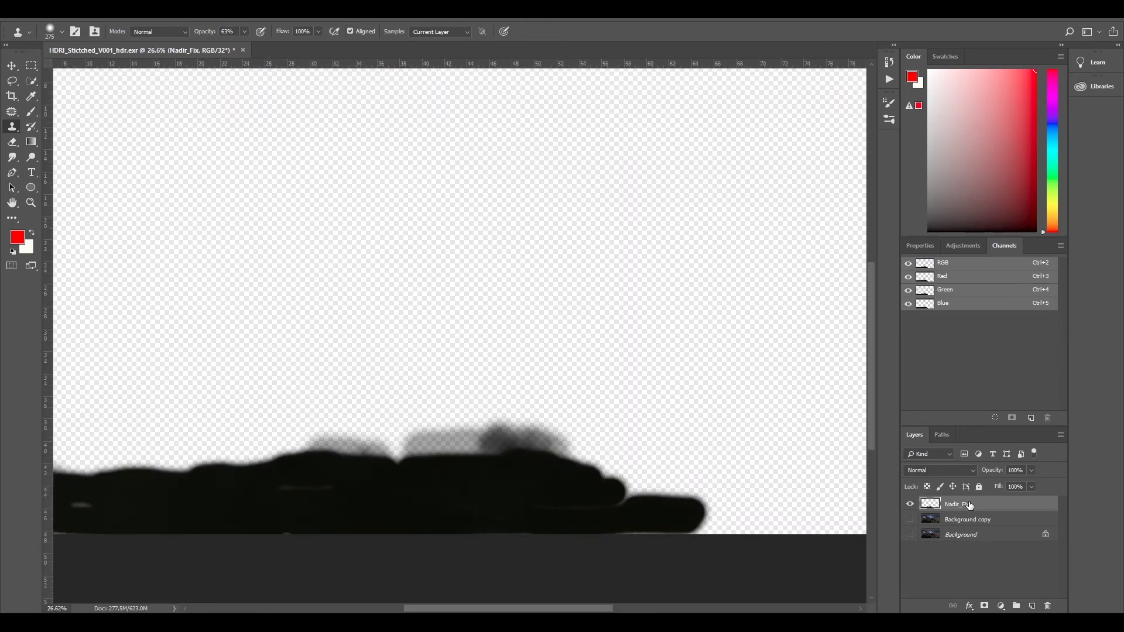
left_click(910, 519)
scroll(515, 488, "up", 1)
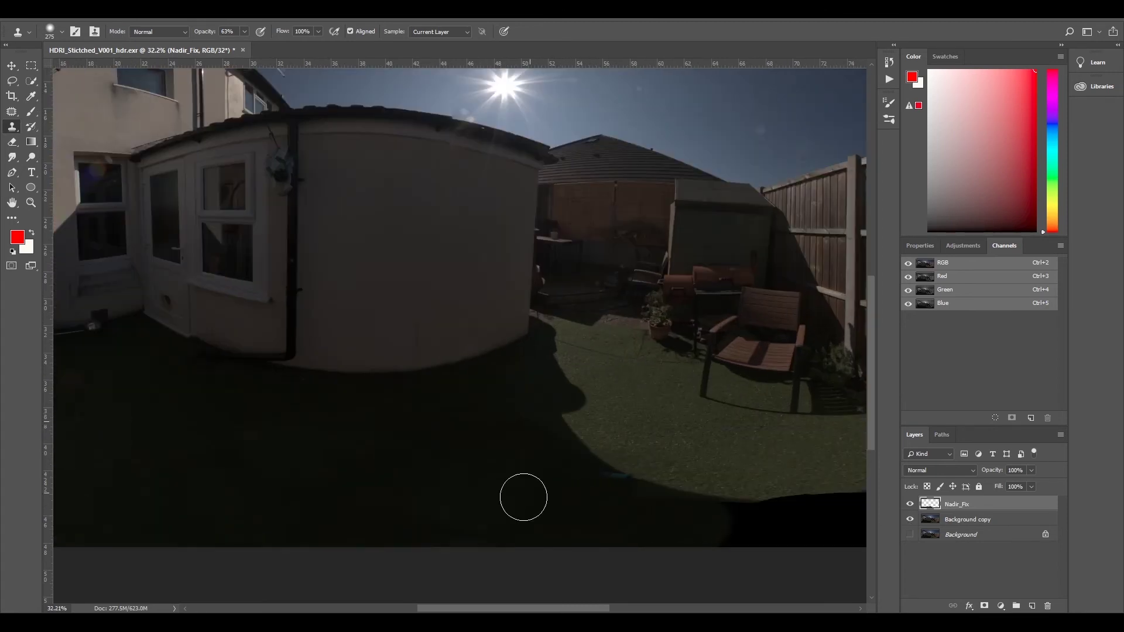
scroll(524, 496, "up", 1)
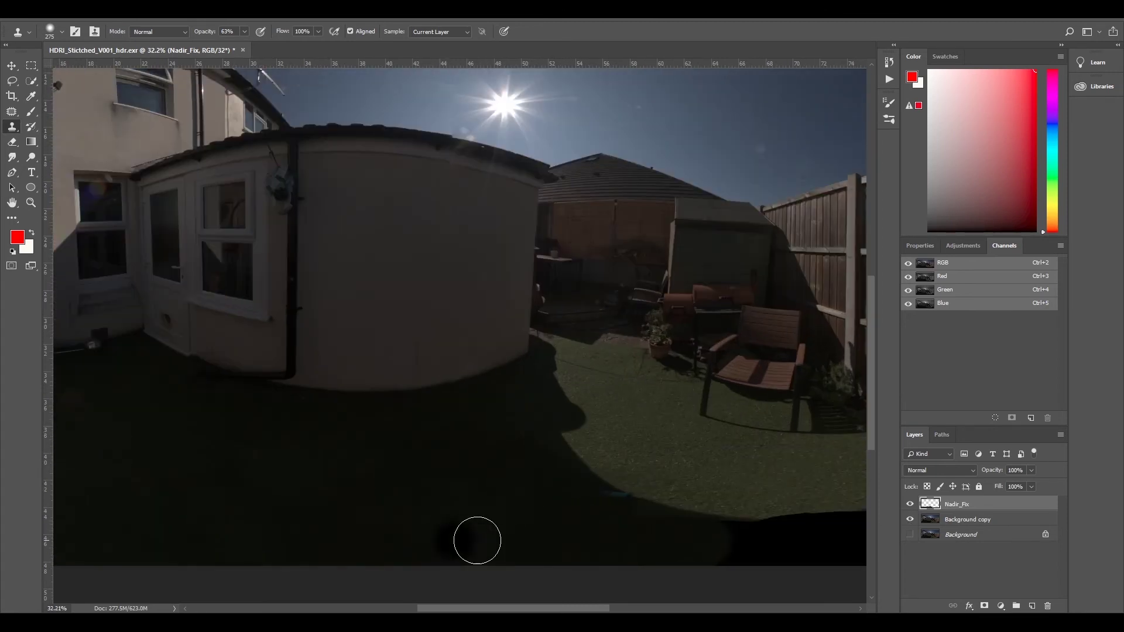
Step: Make Background copy the sampling layer and bring up the brush size and hardness picker
left_click(978, 521)
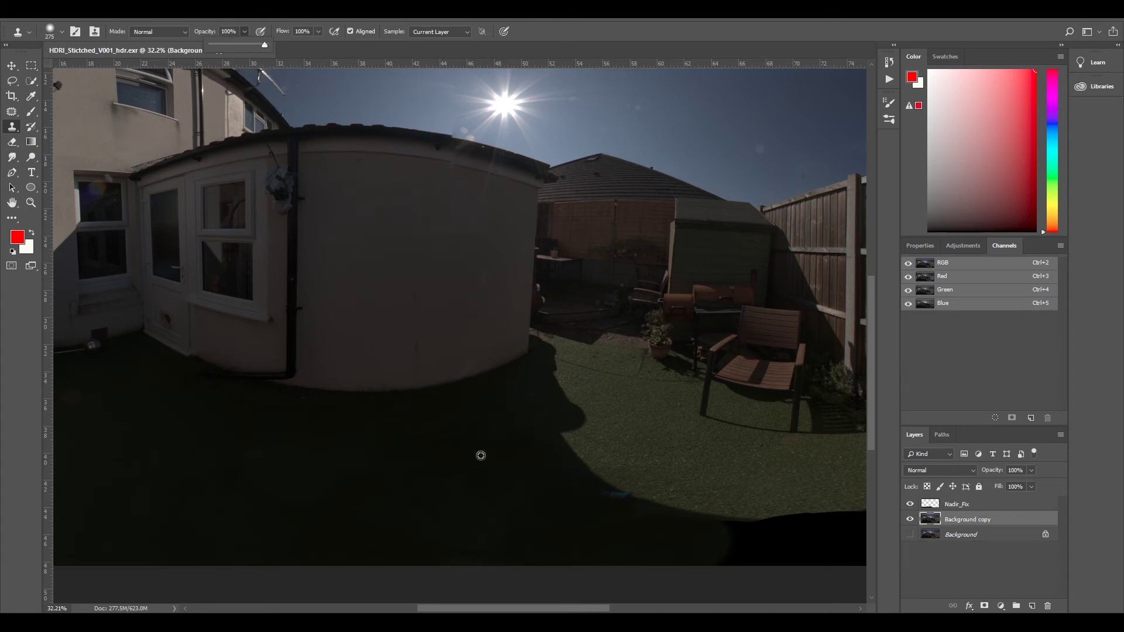
left_click(960, 508)
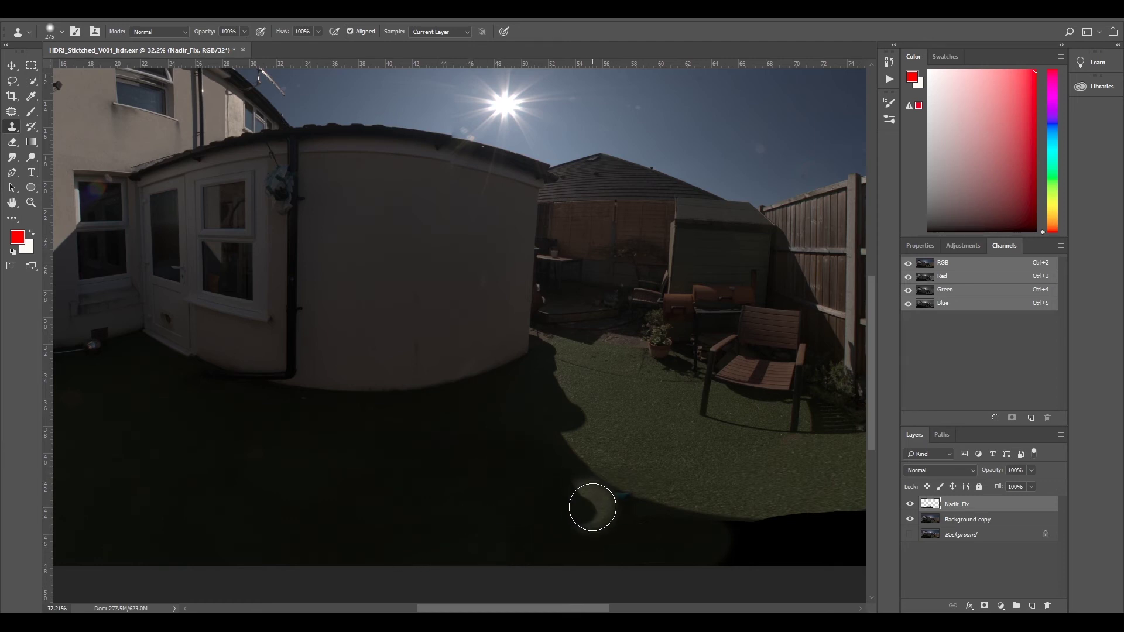
left_click(969, 523)
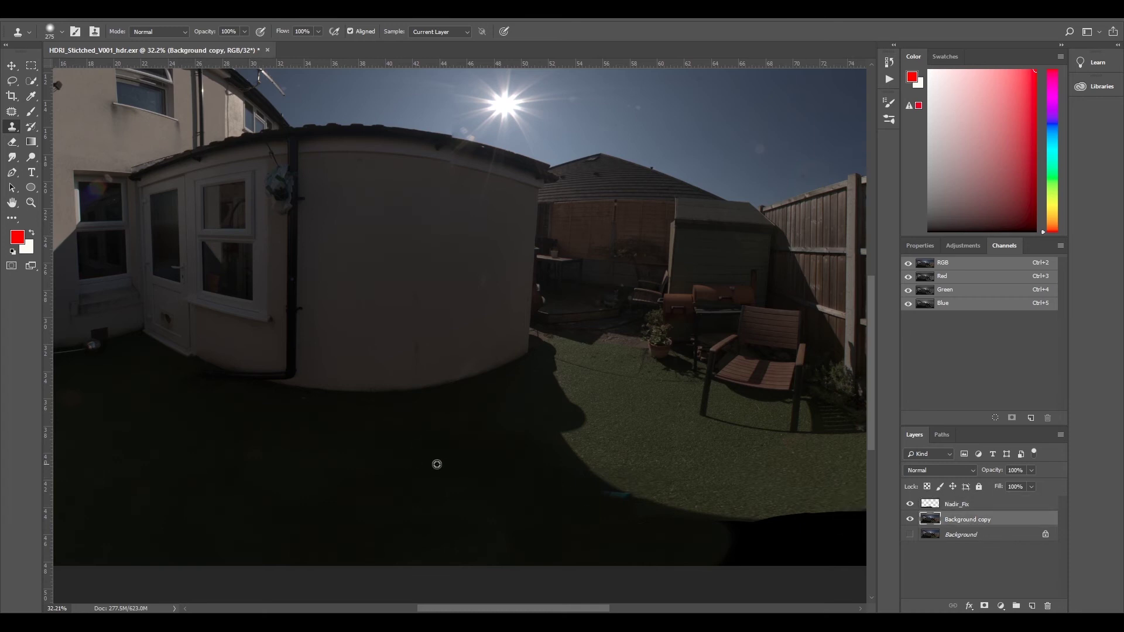
left_click(58, 37)
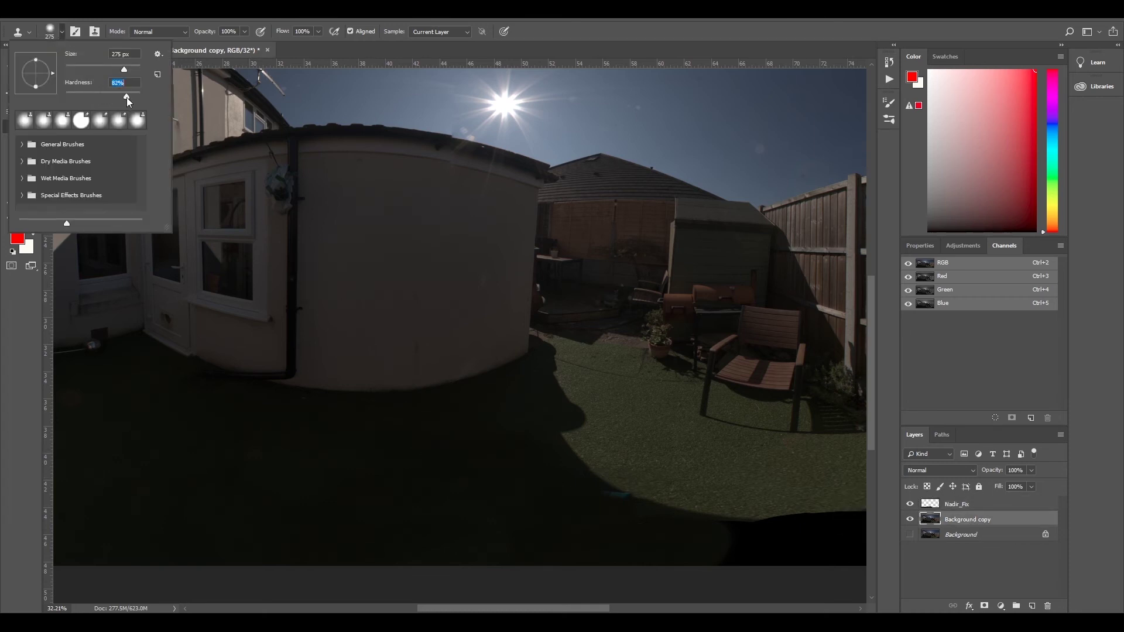
Step: Raise the clone brush hardness to 89% and clone a patch over the tripod shadow on Nadir_Fix
left_click_drag(126, 97, 131, 99)
key("Return")
left_click(966, 505)
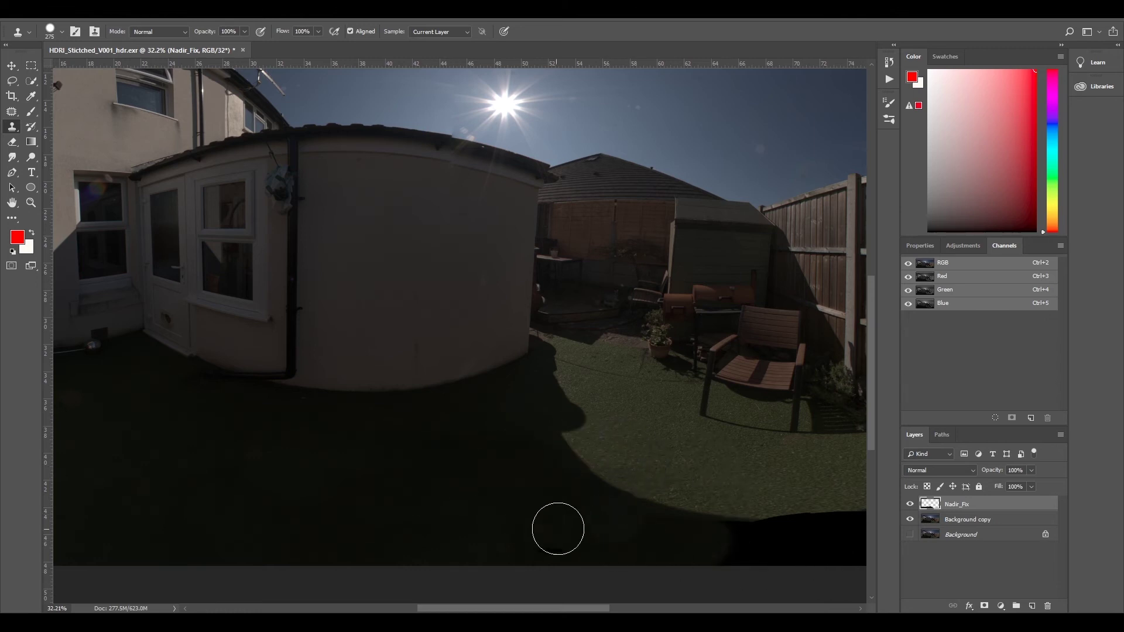
left_click(604, 518)
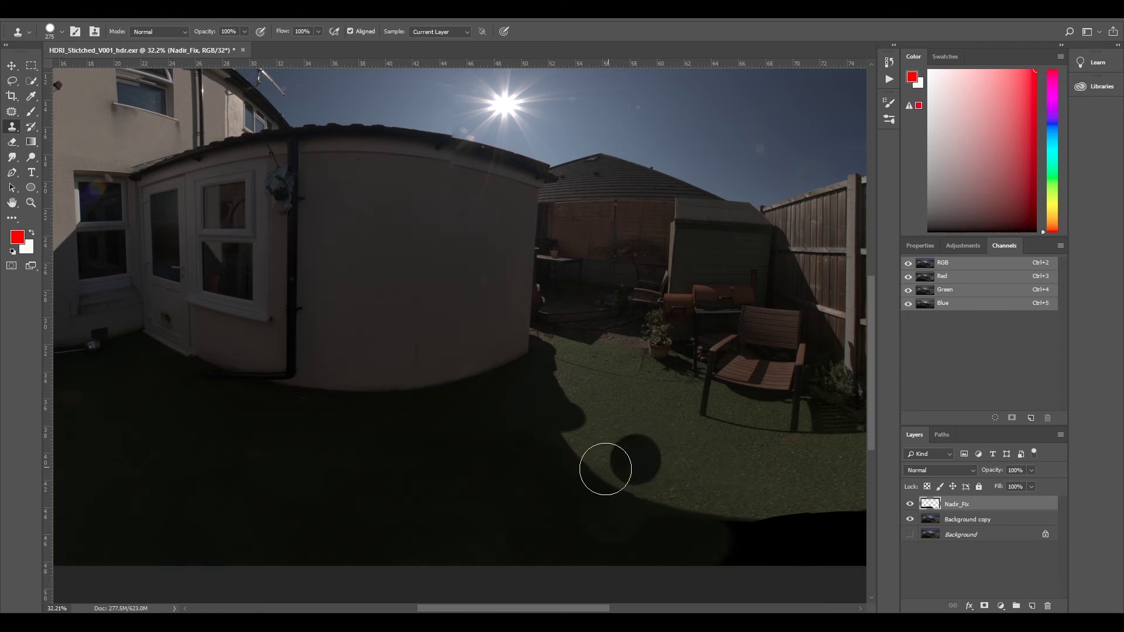
Step: Set the brush to 46% hardness and 67% opacity, resample from Background copy, and clone grass over the dark footprint
left_click(49, 30)
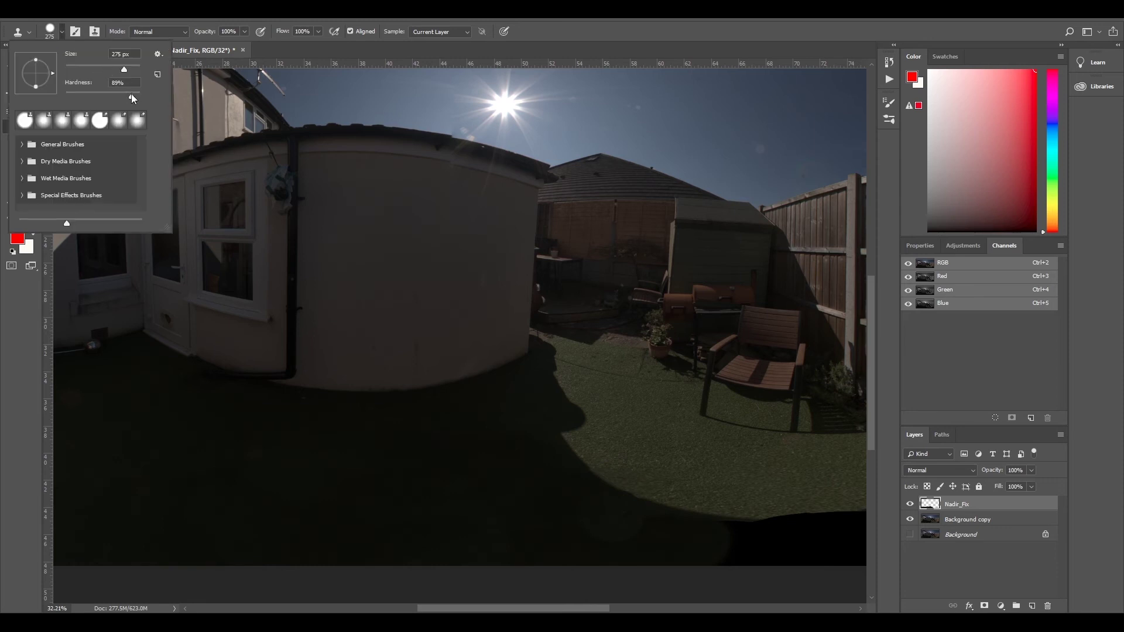
left_click_drag(97, 93, 100, 93)
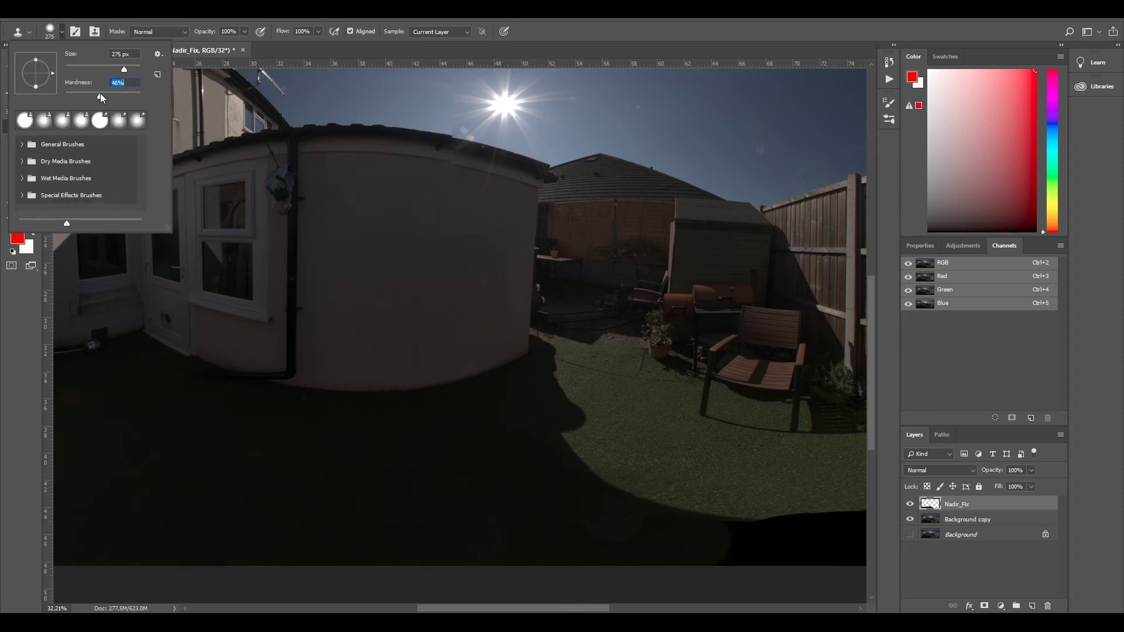
left_click(244, 31)
left_click_drag(235, 44, 227, 44)
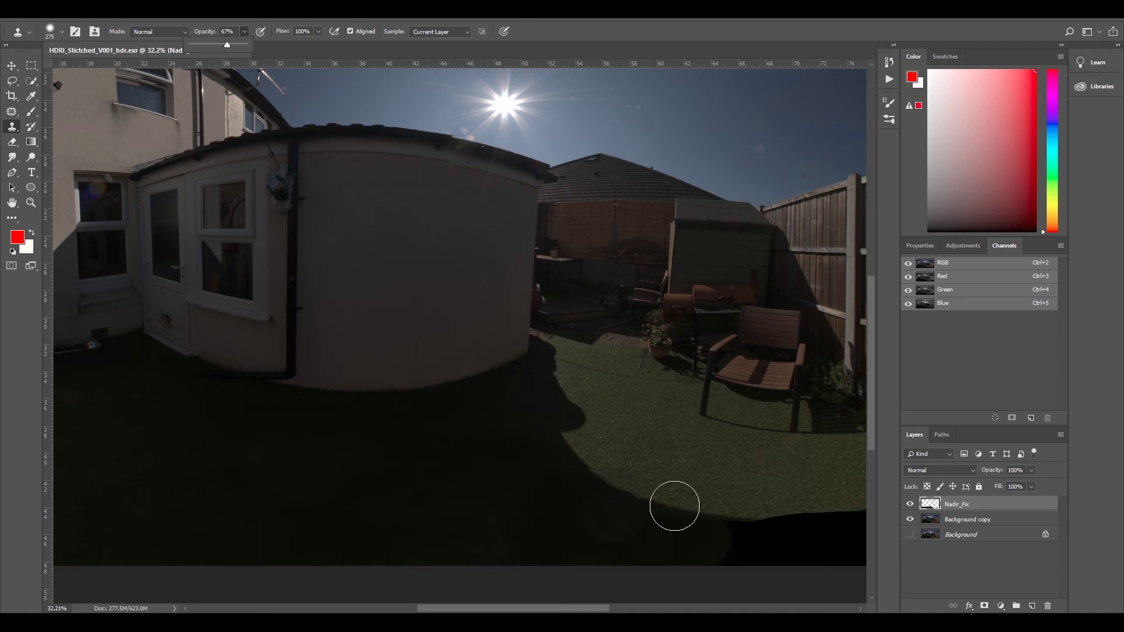
left_click(950, 520)
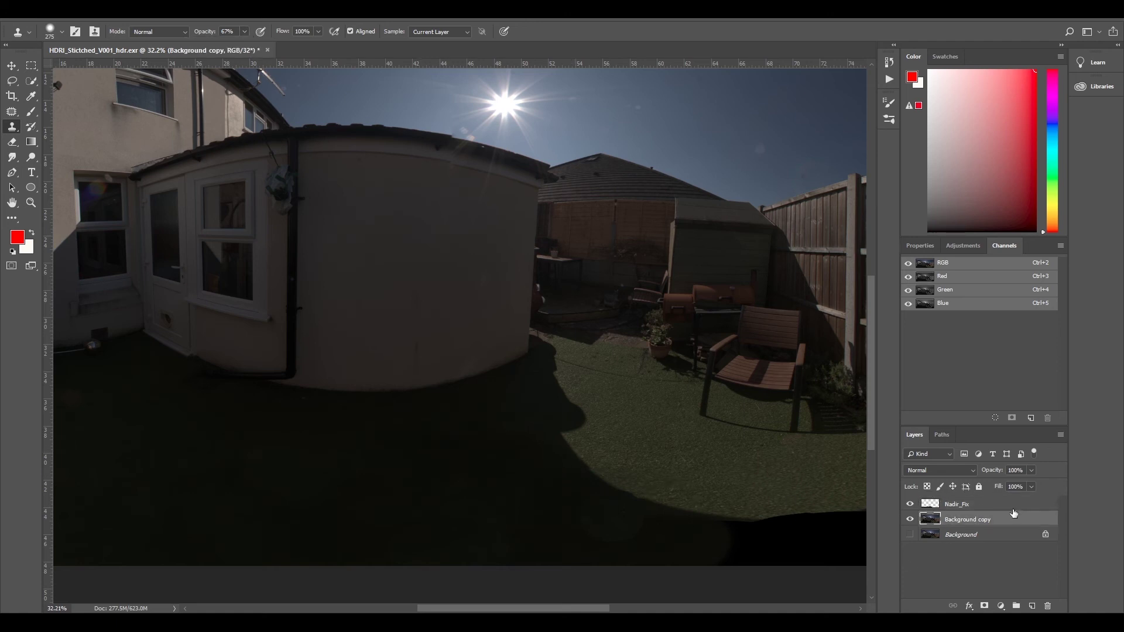
left_click(962, 507)
mouse_move(580, 522)
left_mouse_down()
mouse_move(625, 536)
mouse_move(619, 523)
mouse_move(630, 524)
mouse_move(527, 497)
left_mouse_up()
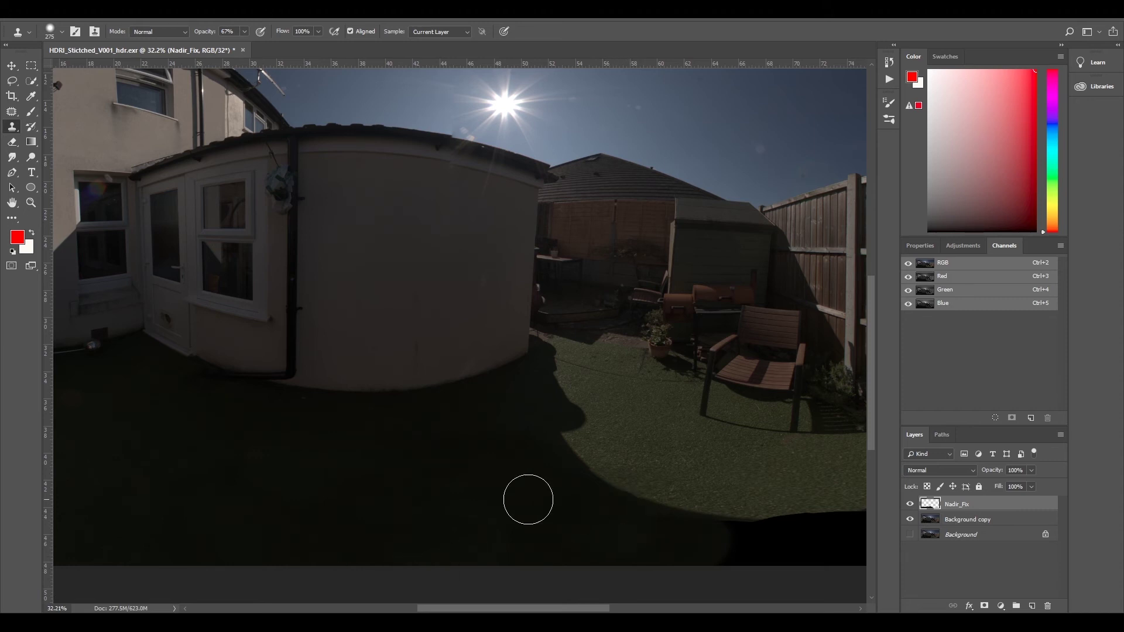
scroll(706, 533, "down", 2)
Step: Select Background copy as the source and set the clone brush to 76% hardness and 100% opacity
scroll(700, 418, "down", 1)
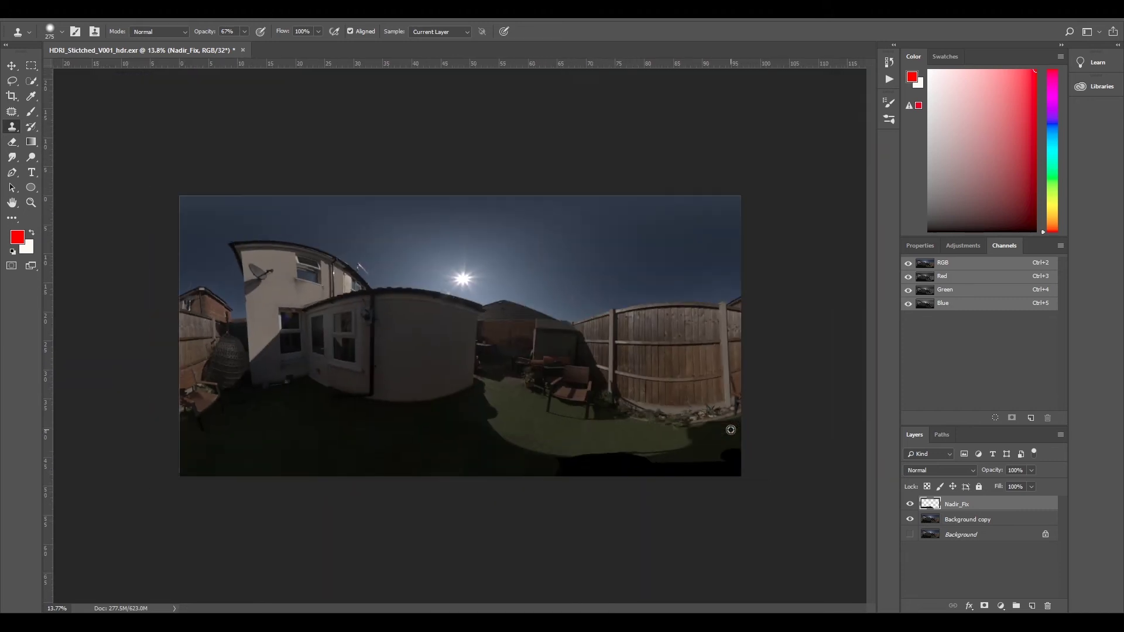
scroll(721, 446, "up", 4)
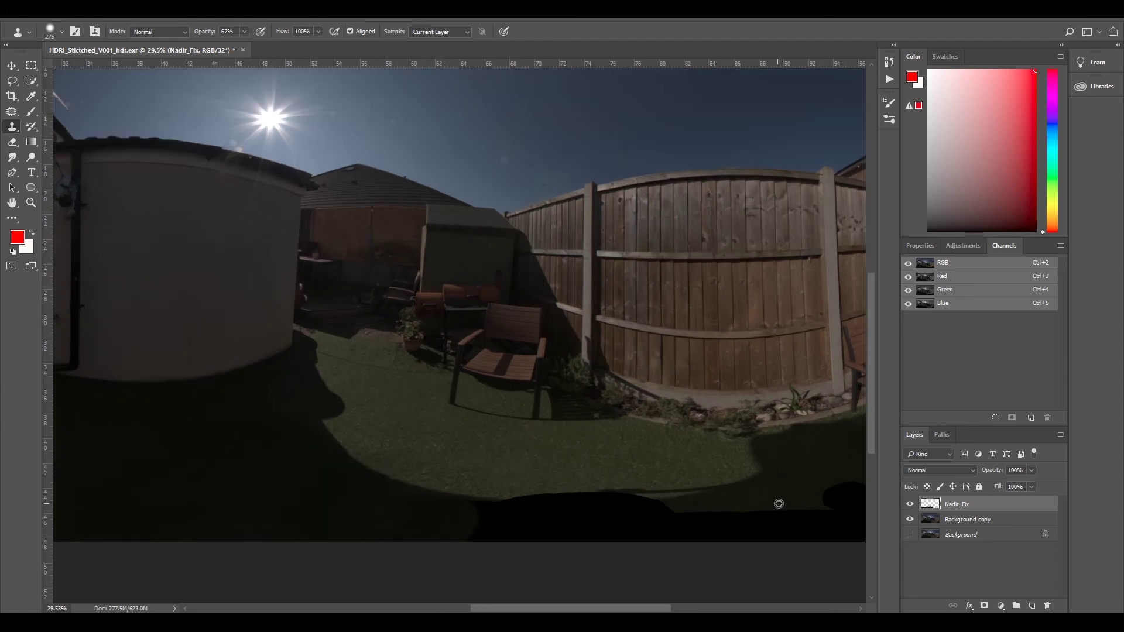
left_click(964, 517)
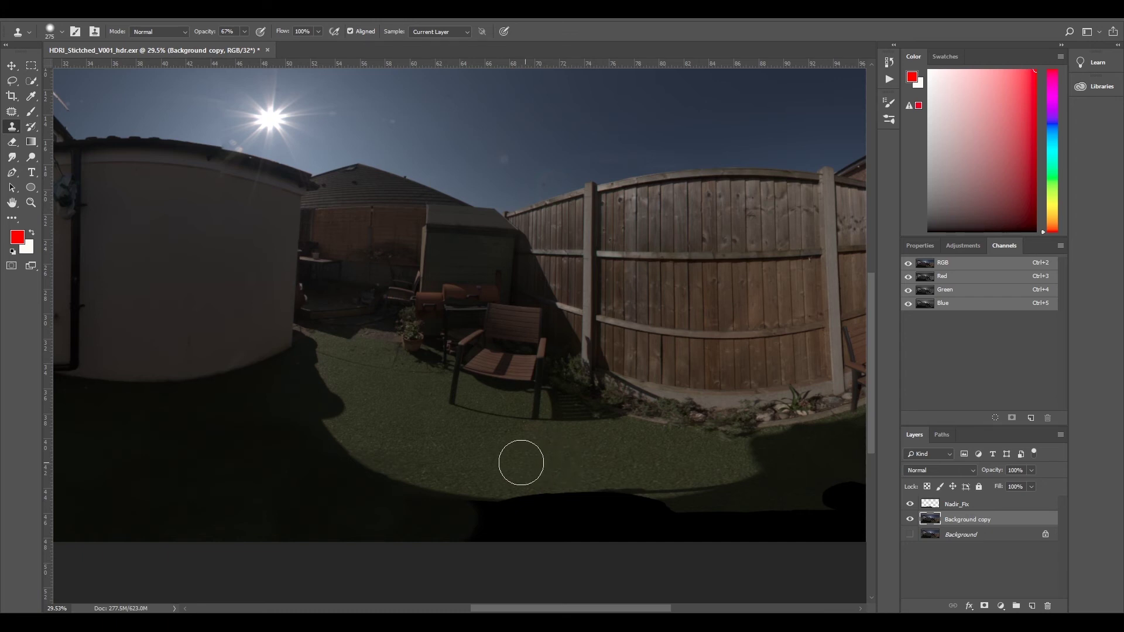
left_click(52, 31)
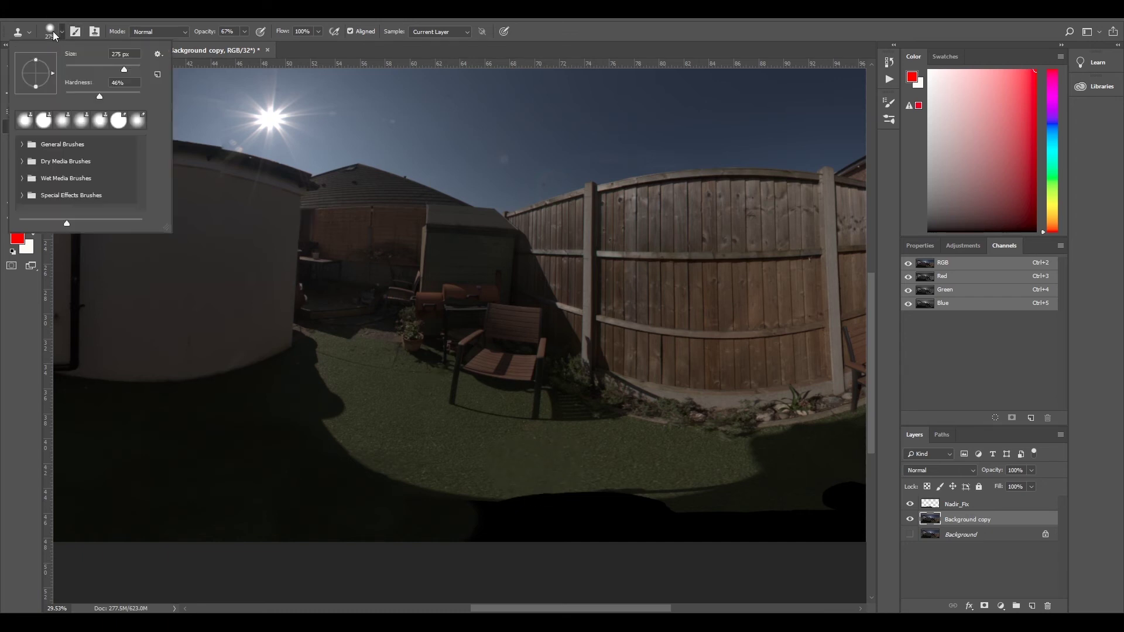
left_click_drag(117, 95, 122, 96)
key("Return")
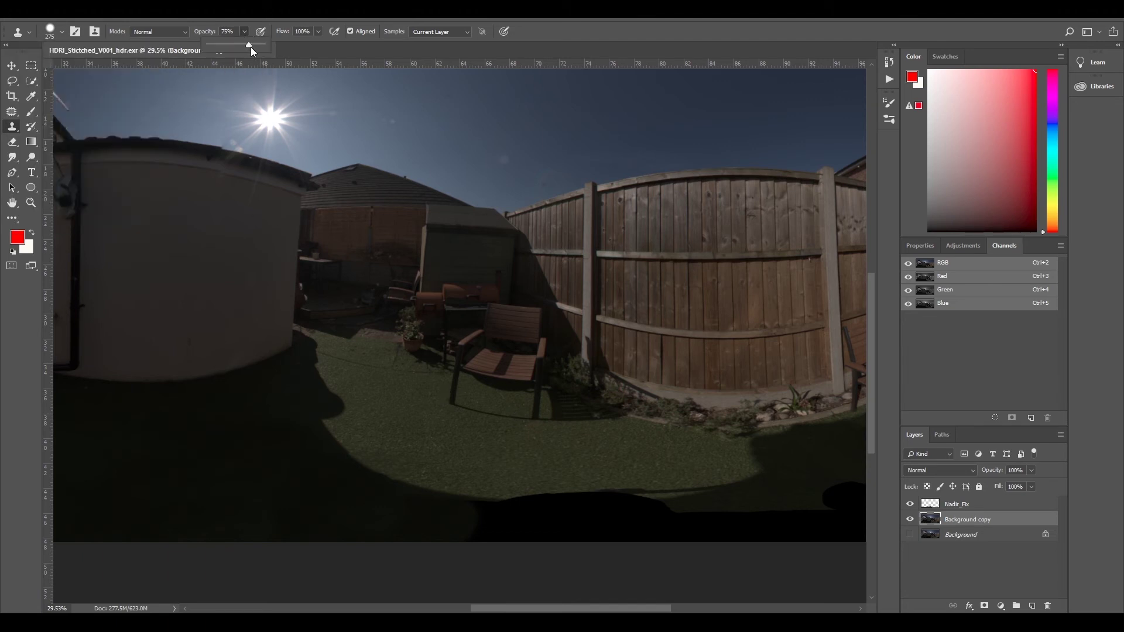
left_click_drag(251, 46, 268, 45)
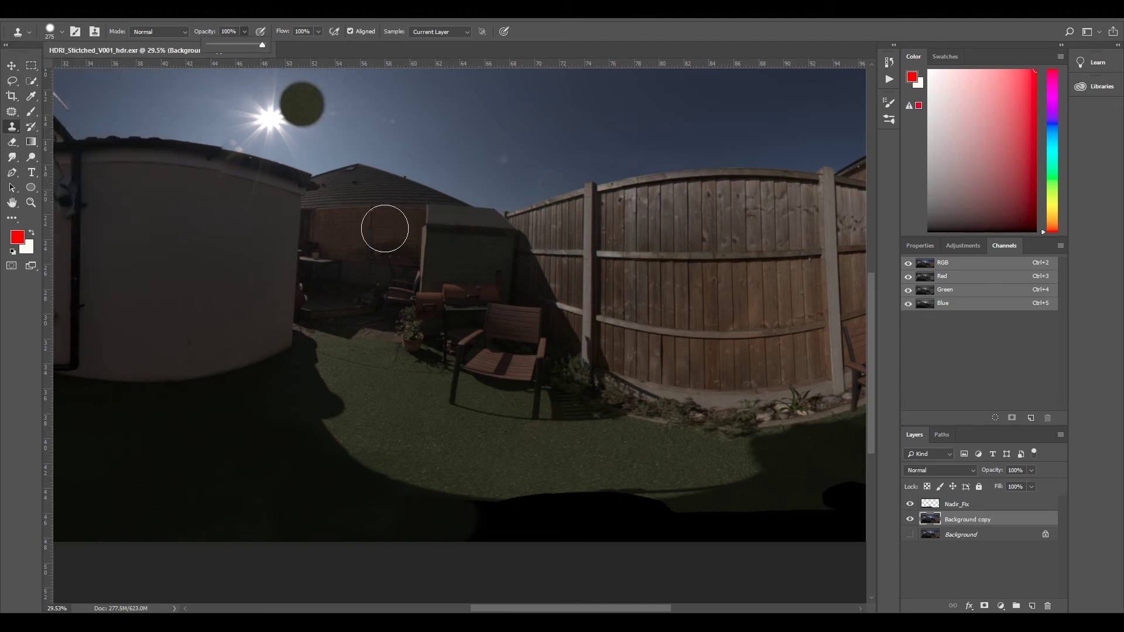
Step: Clone grass on Nadir_Fix along the shadow edge toward the right
left_click(935, 506)
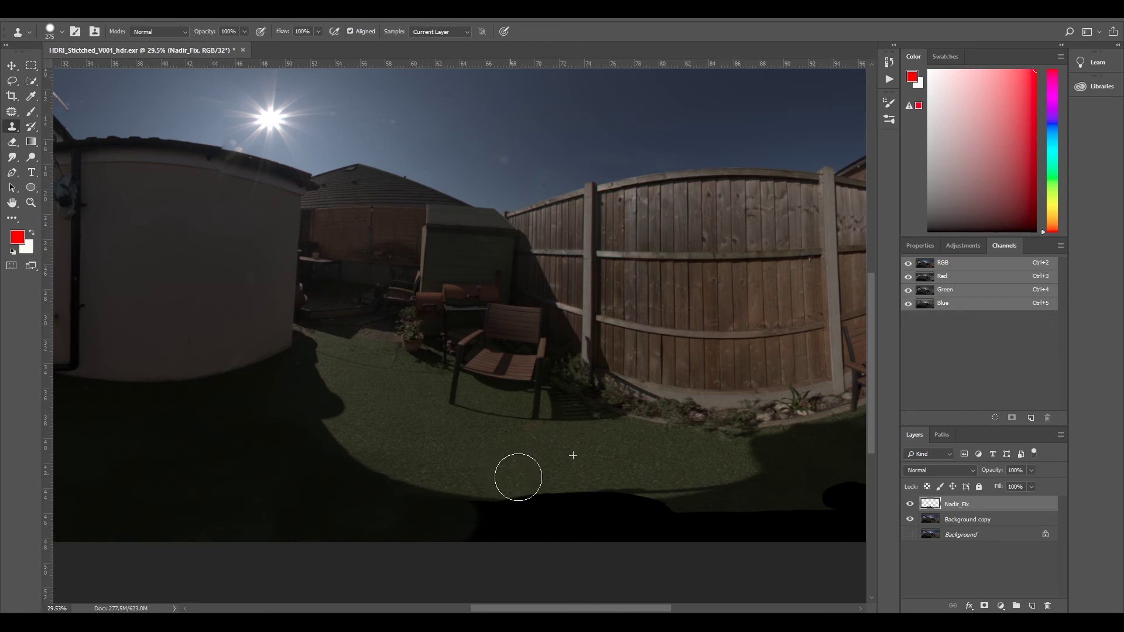
left_click(979, 518)
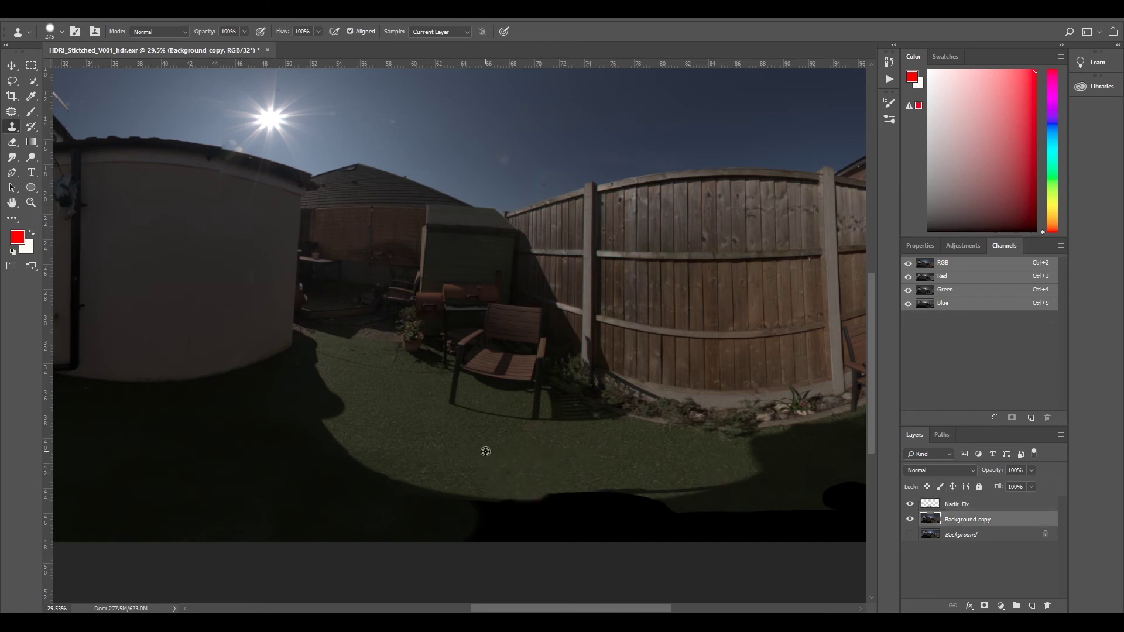
left_click(964, 506)
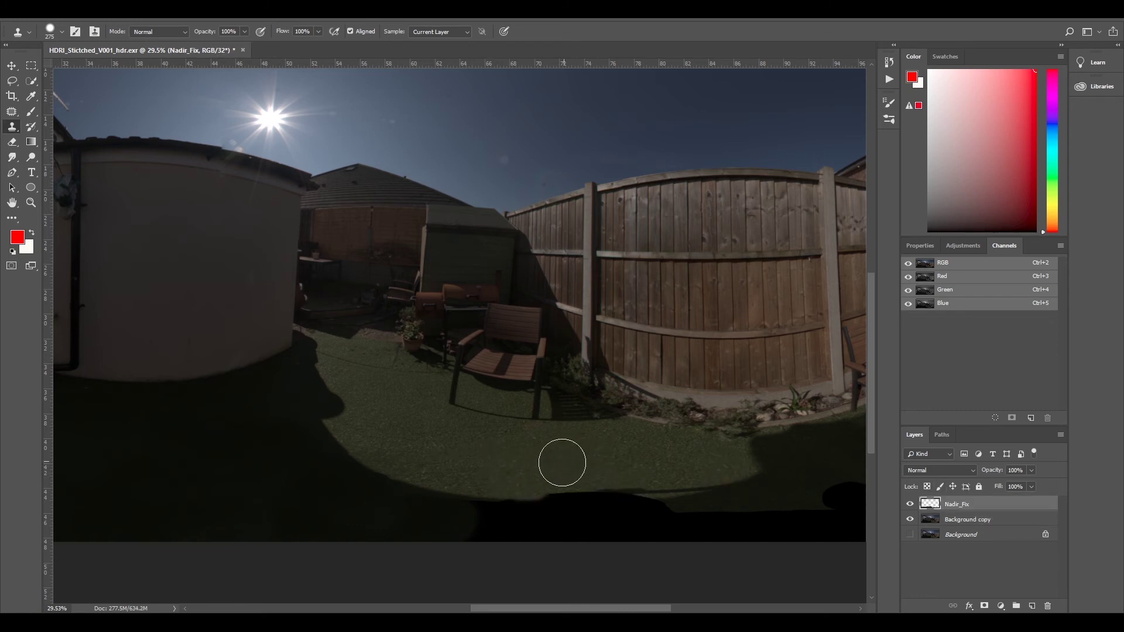
left_click_drag(576, 476, 707, 468)
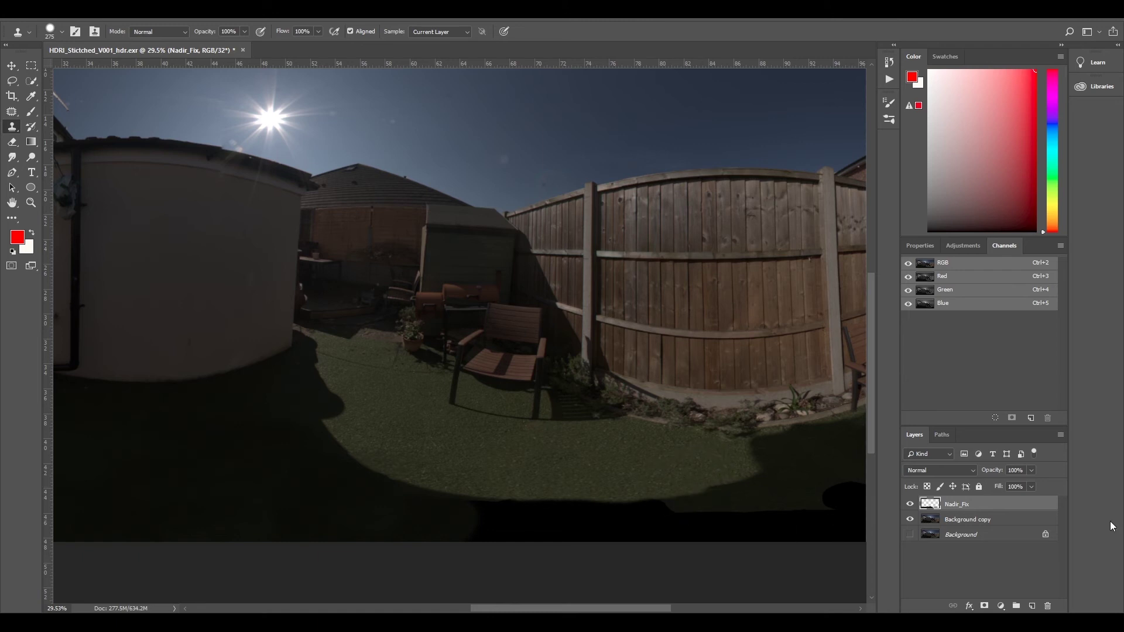
Step: Resample from Background copy and clone over the black strip along the bottom, left to right
left_click(959, 520)
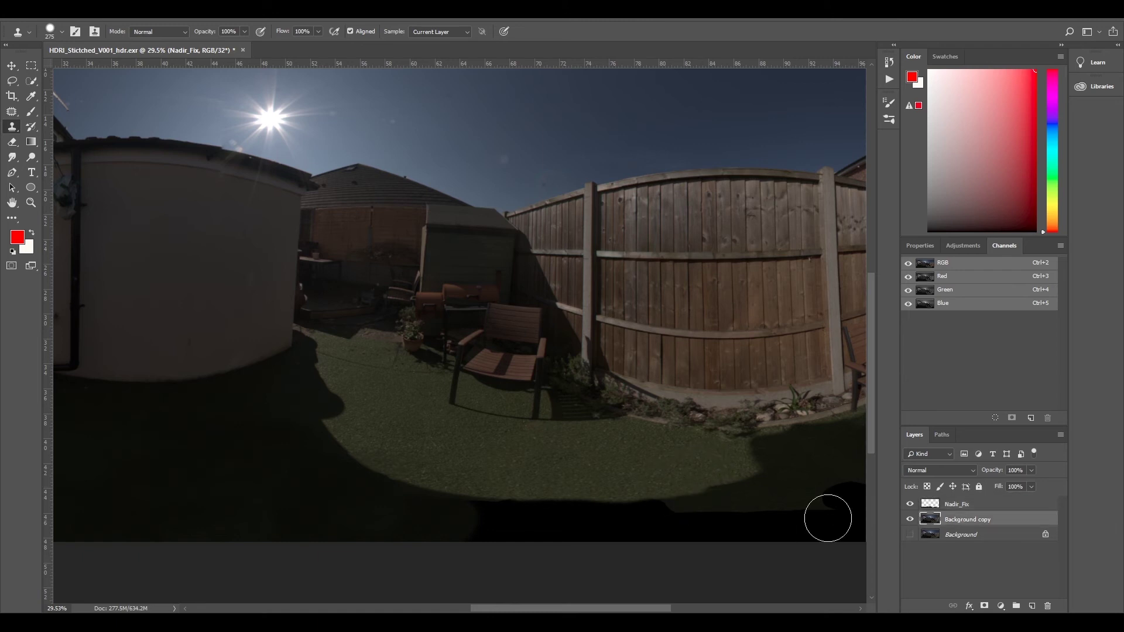
left_click(957, 504)
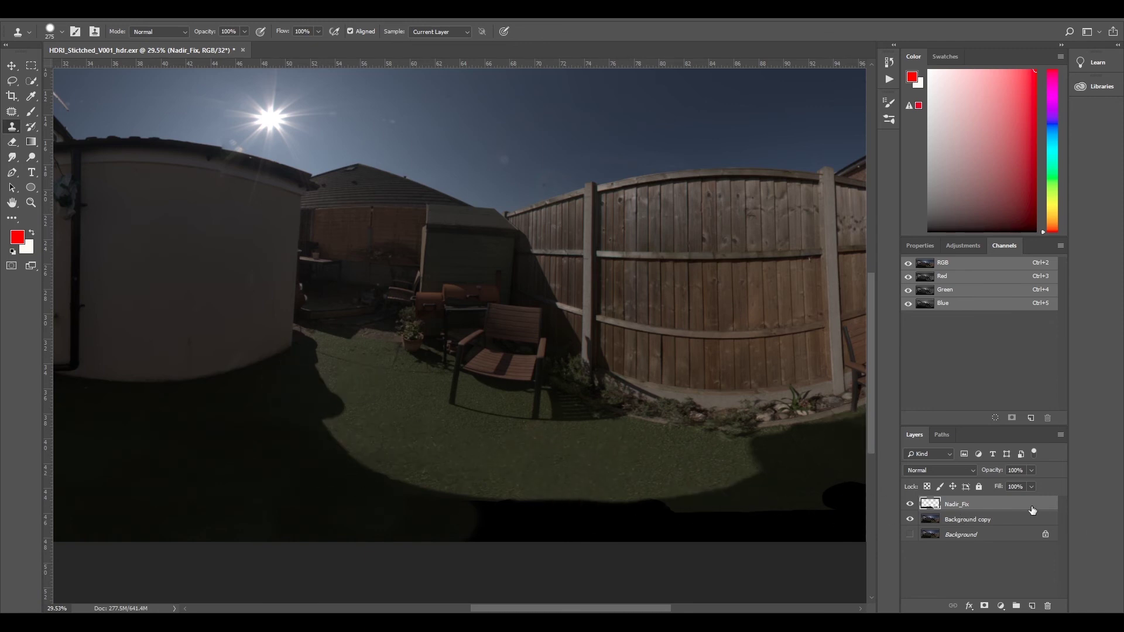
left_click(979, 519)
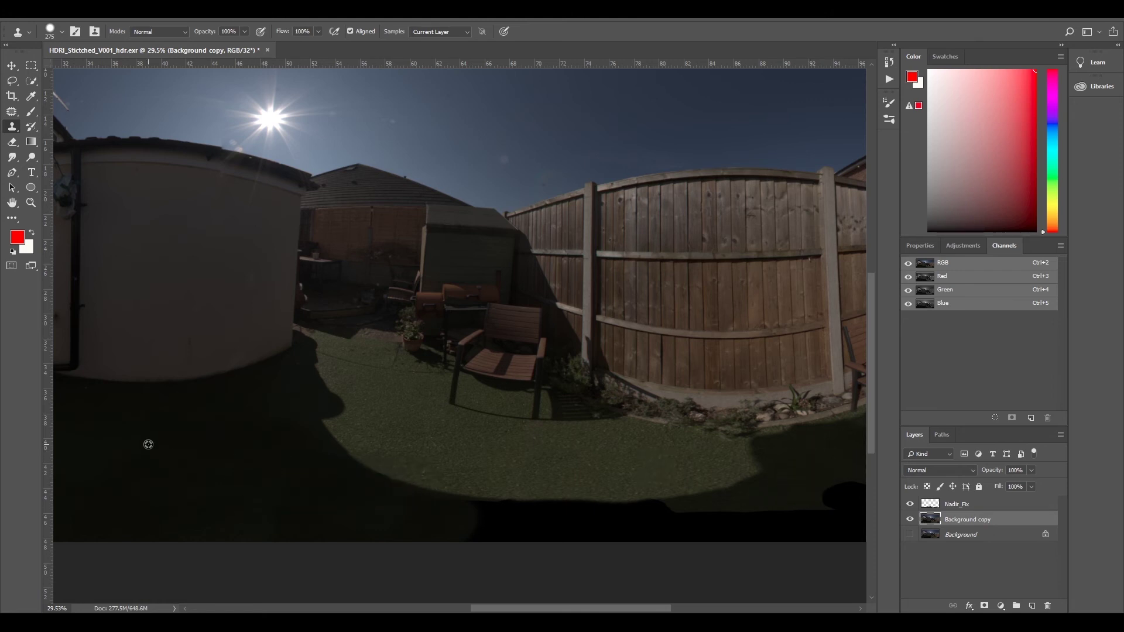
left_click(962, 509)
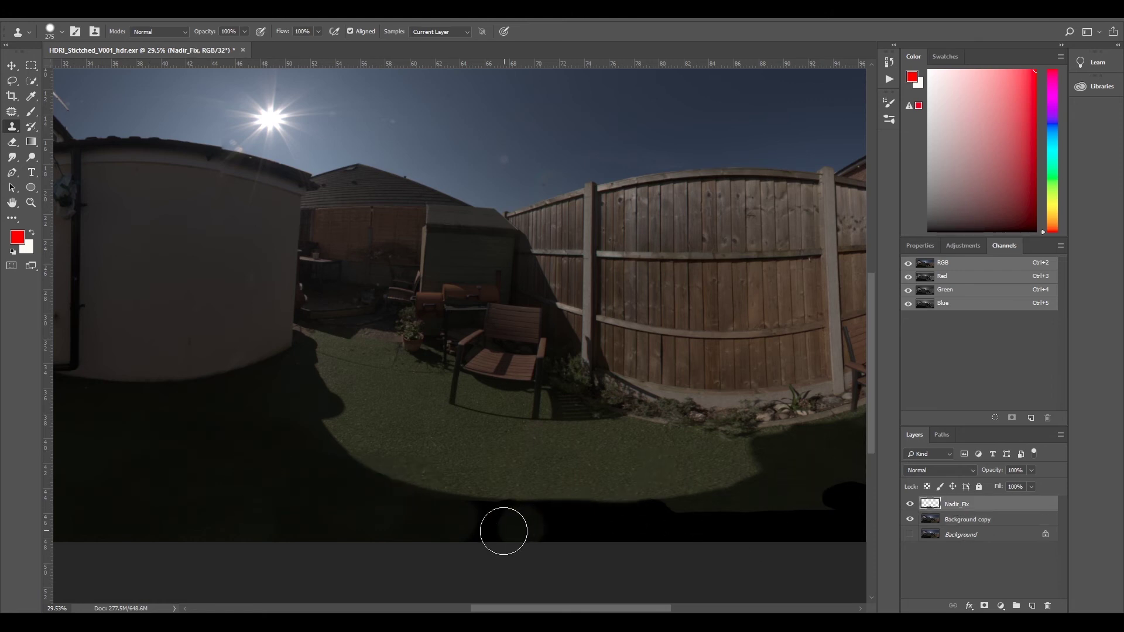
left_click_drag(472, 527, 620, 527)
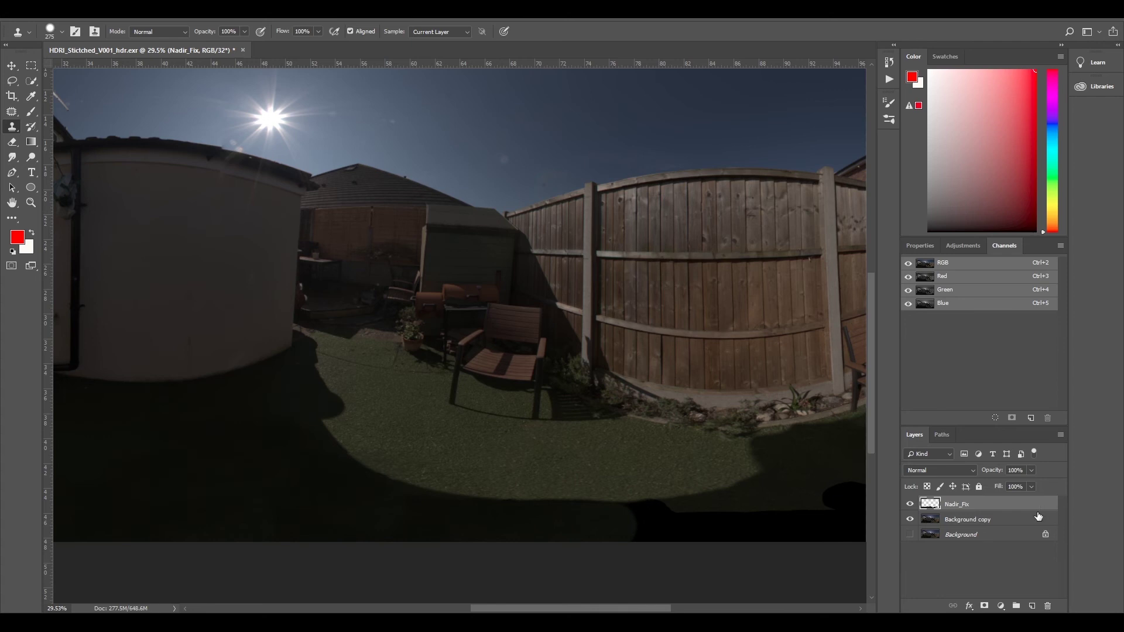
left_click(950, 520)
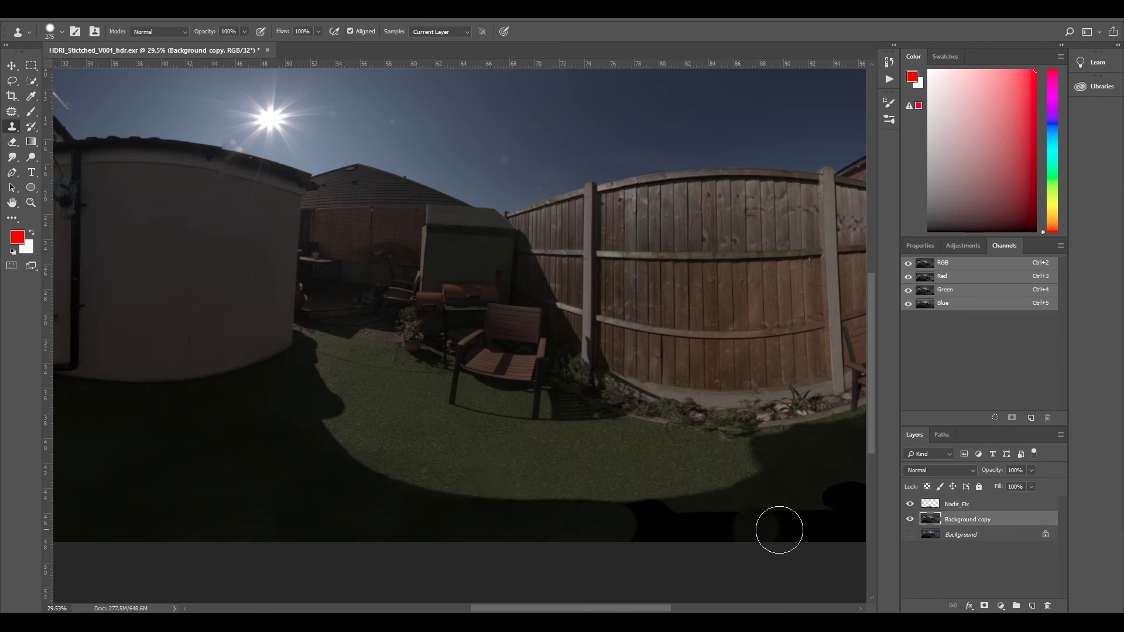
left_click(950, 508)
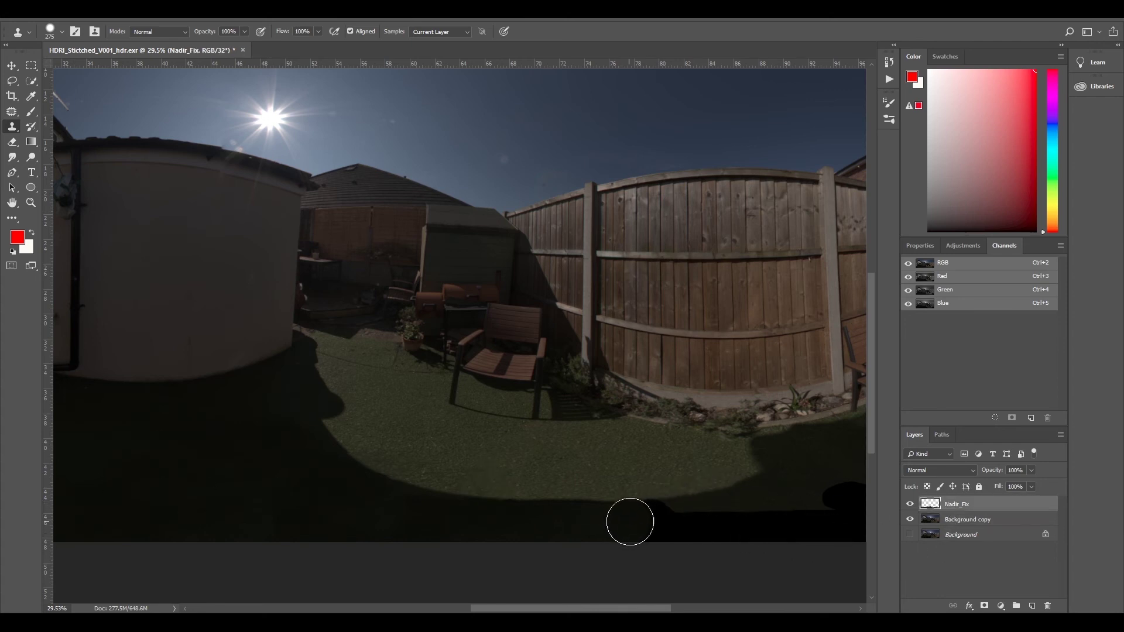
left_click_drag(627, 522, 701, 525)
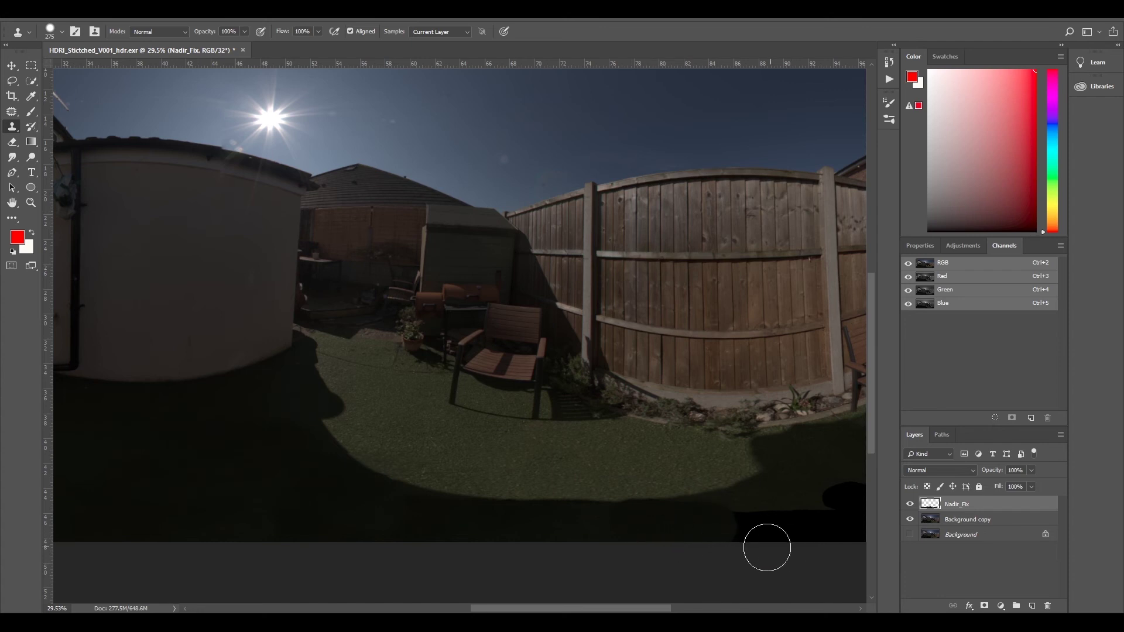
Step: Stamp sampled grass over the black patch at the lower right
scroll(767, 545, "down", 3)
scroll(834, 529, "up", 4)
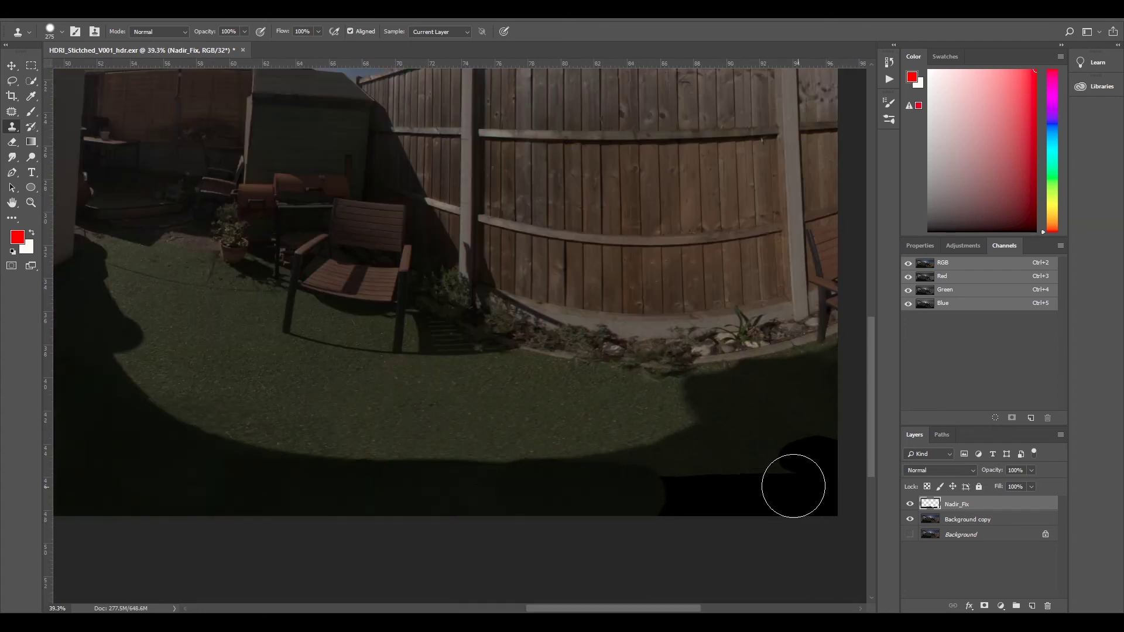
left_click(966, 516)
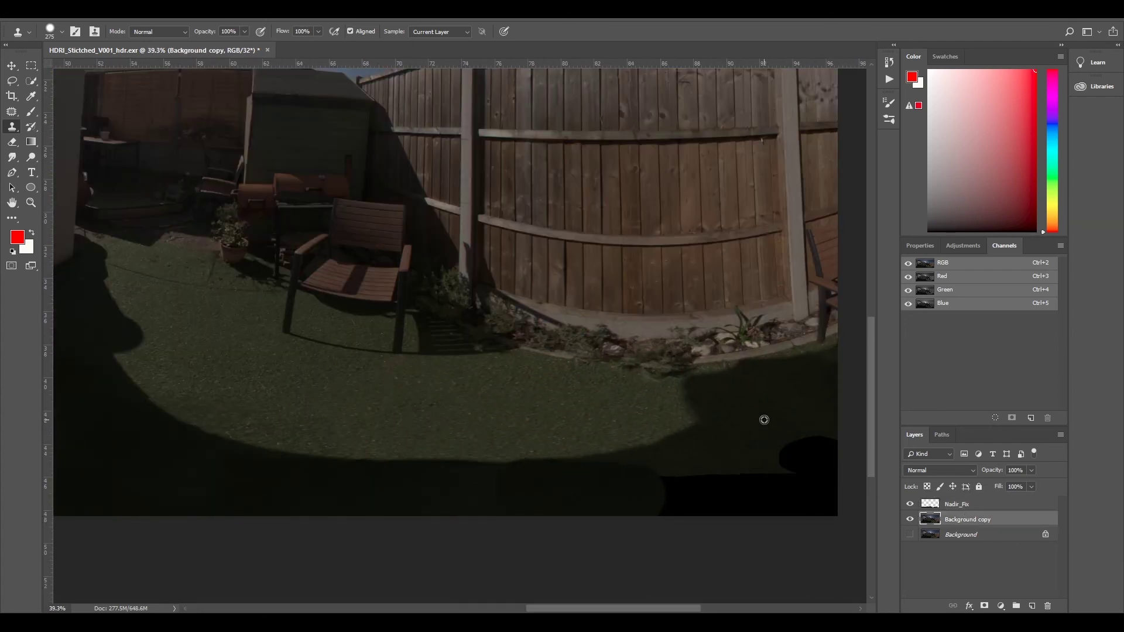
left_click(949, 506)
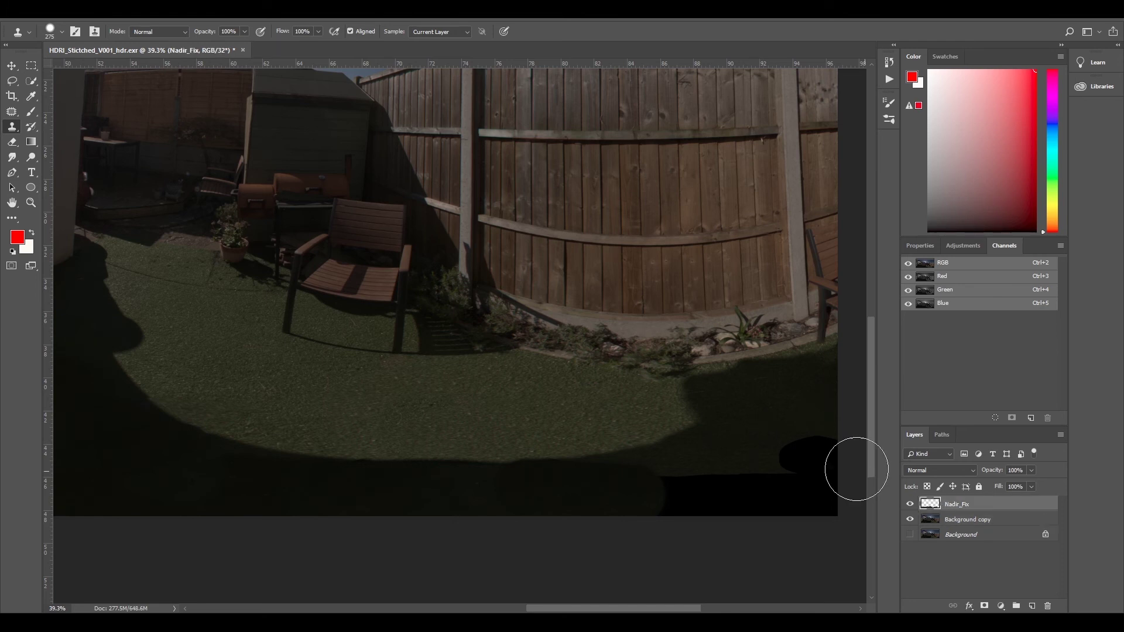
left_click(816, 492)
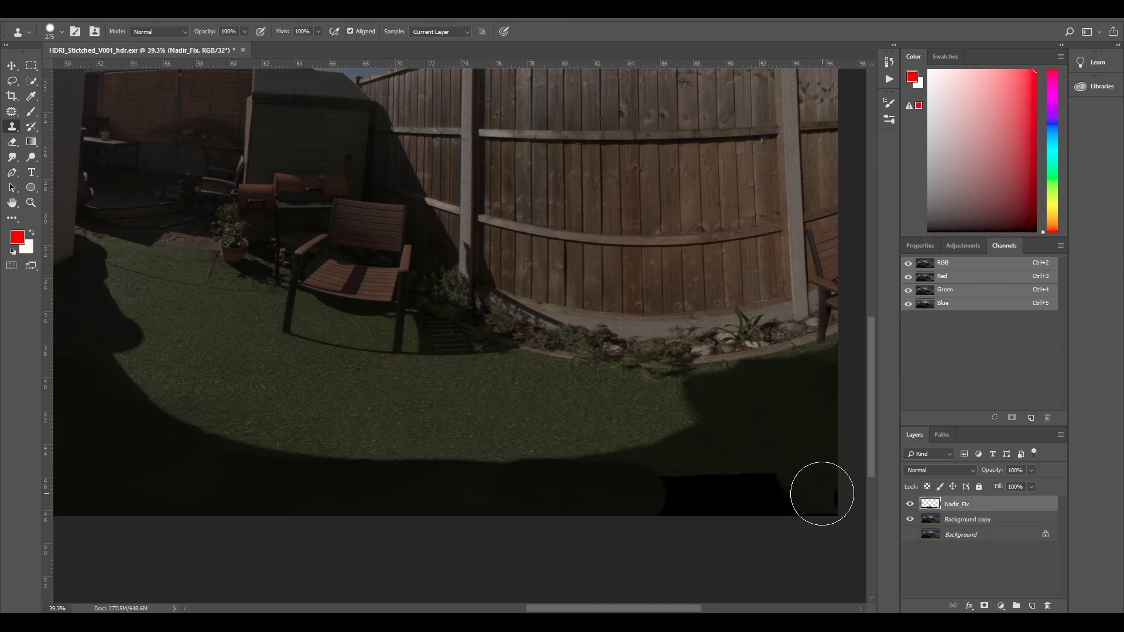
Step: Resample from Background copy and clone leftward over the rest of the bottom black patch
left_click(958, 517)
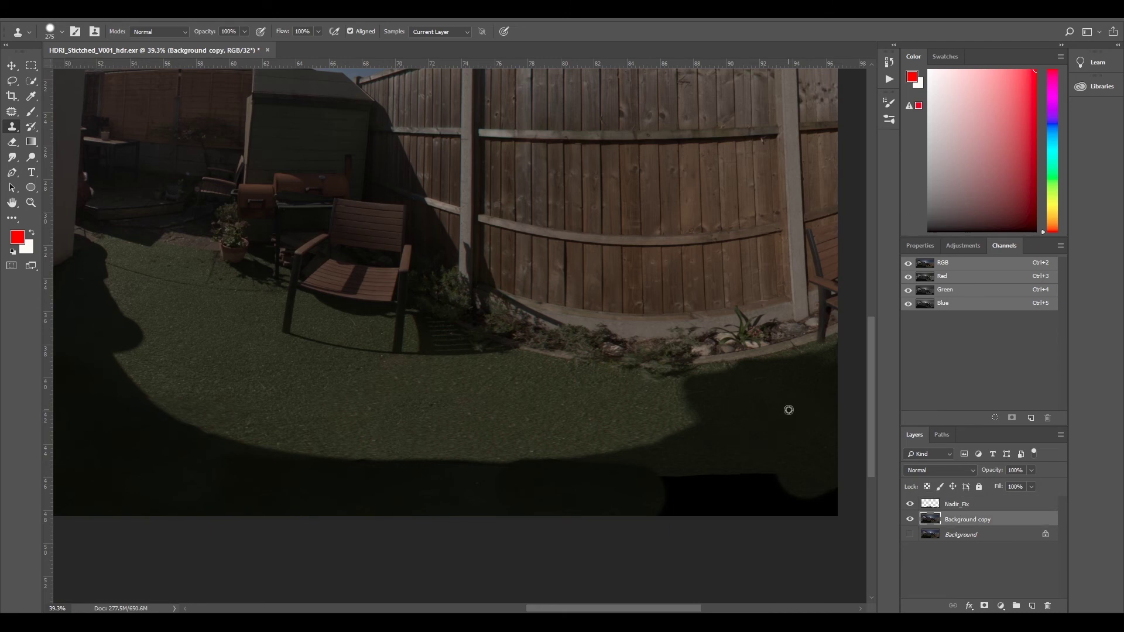
left_click(955, 507)
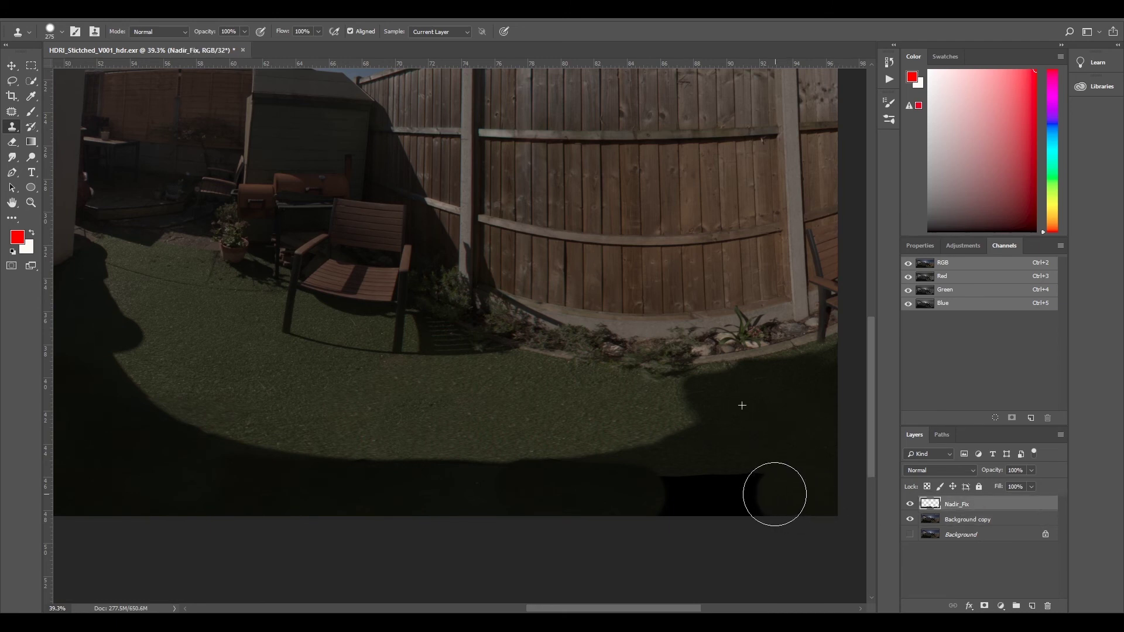
left_click(943, 517)
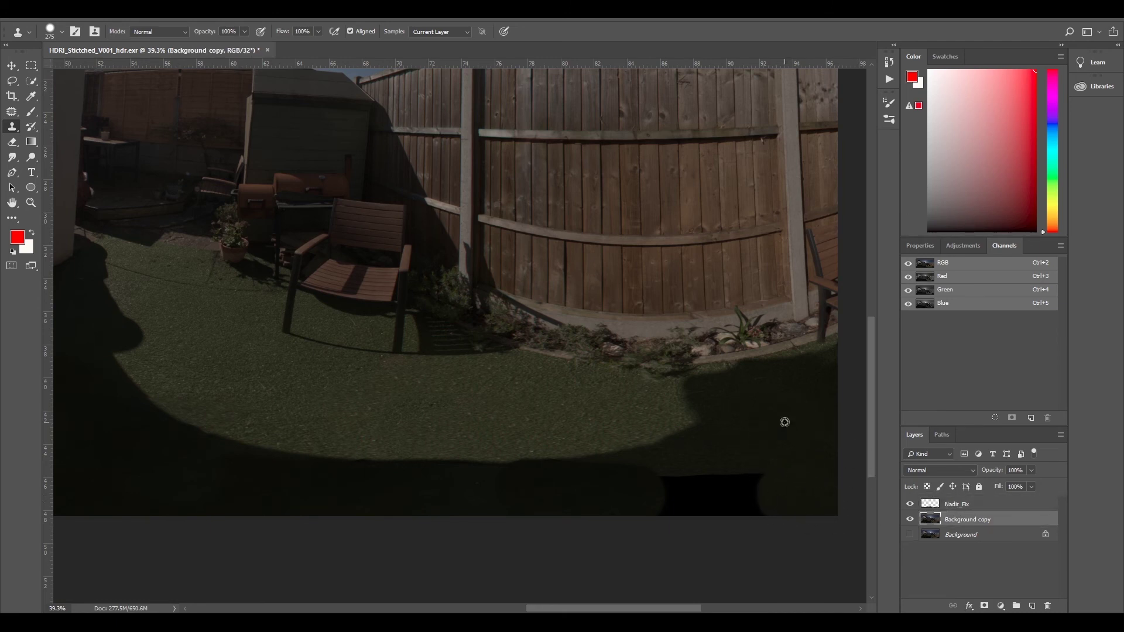
left_click(967, 511)
left_click_drag(772, 484, 688, 493)
left_click(957, 518)
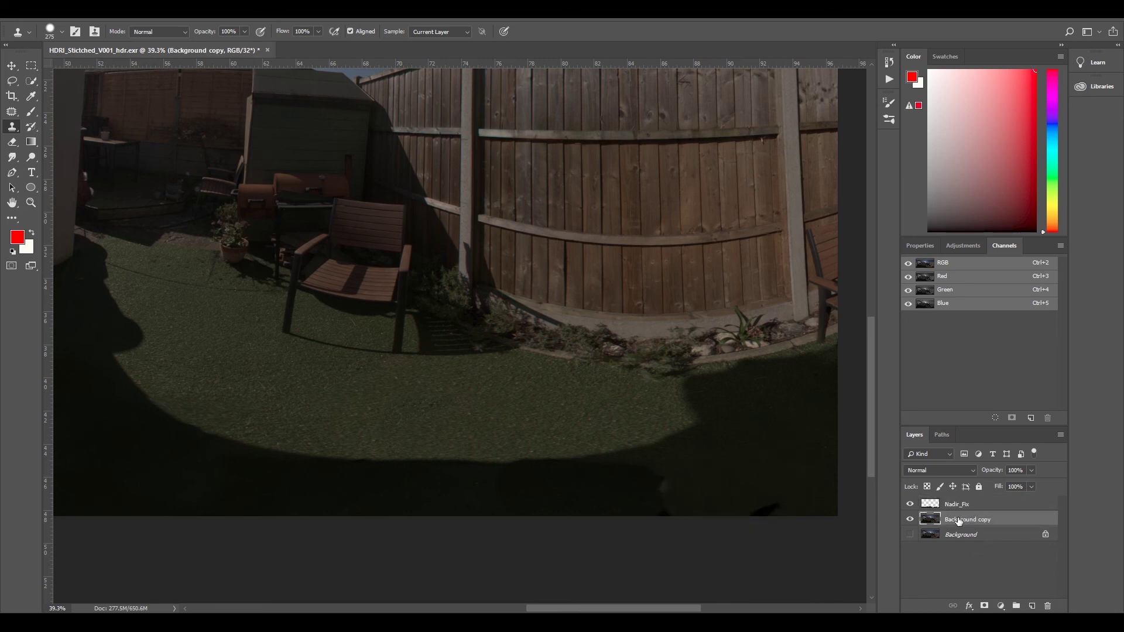
left_click(959, 505)
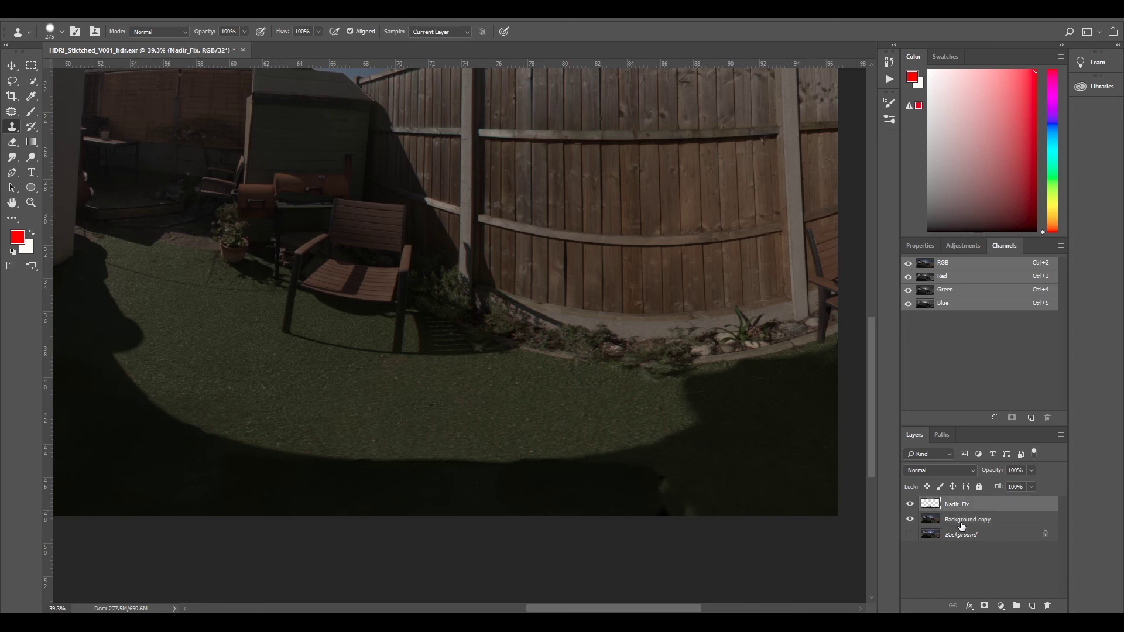
left_click(961, 524)
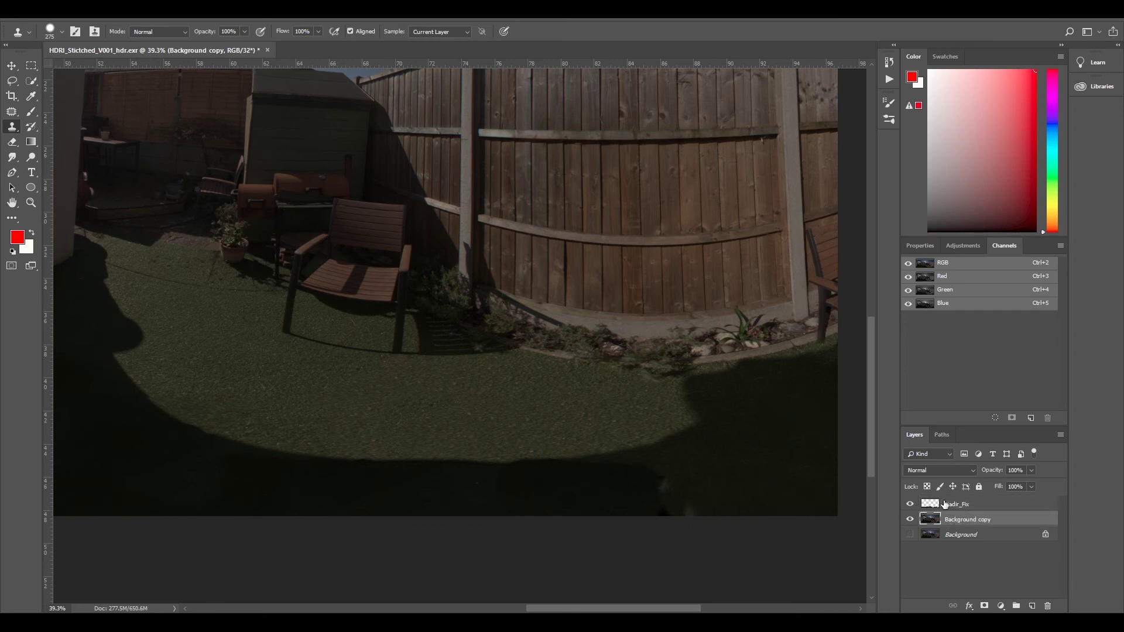
left_click(944, 505)
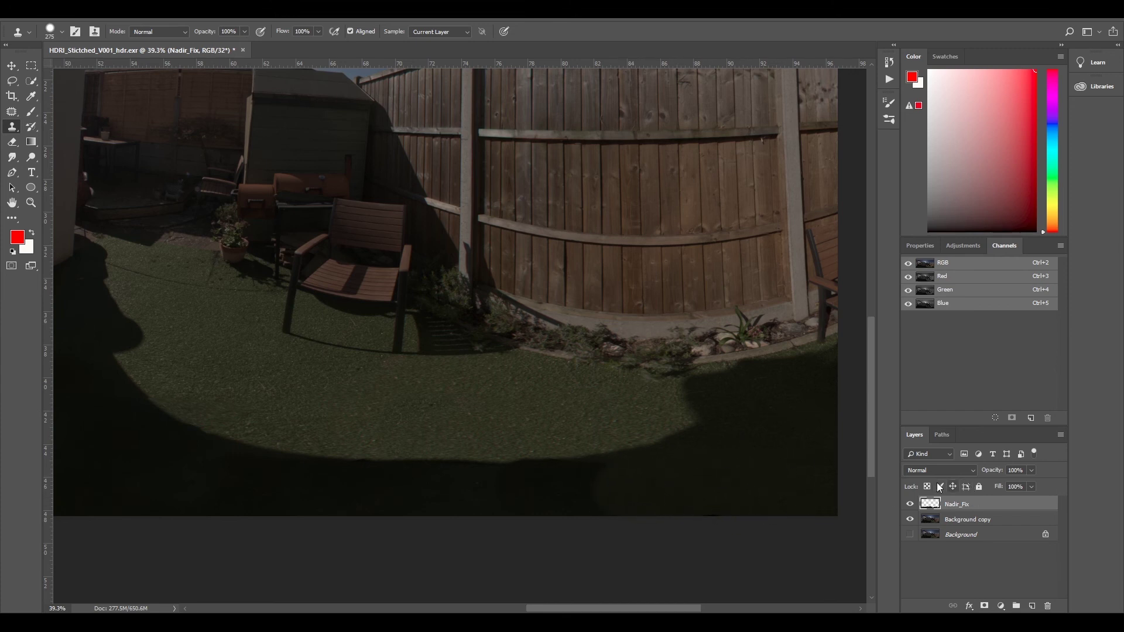
left_click(957, 522)
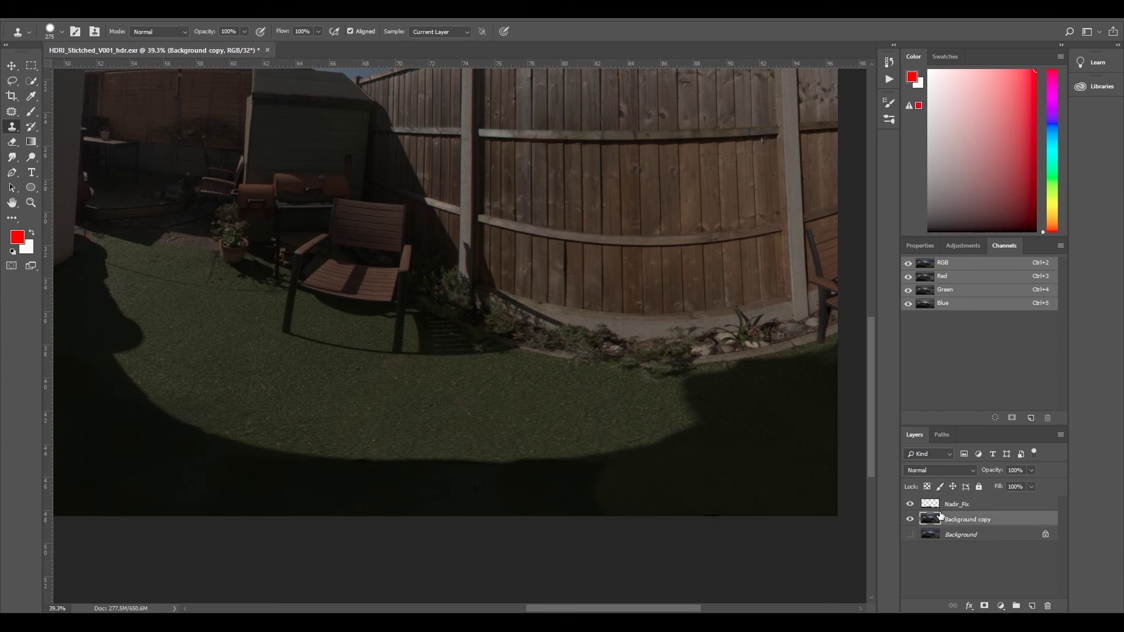
left_click(910, 504)
left_click(910, 505)
left_click(910, 505)
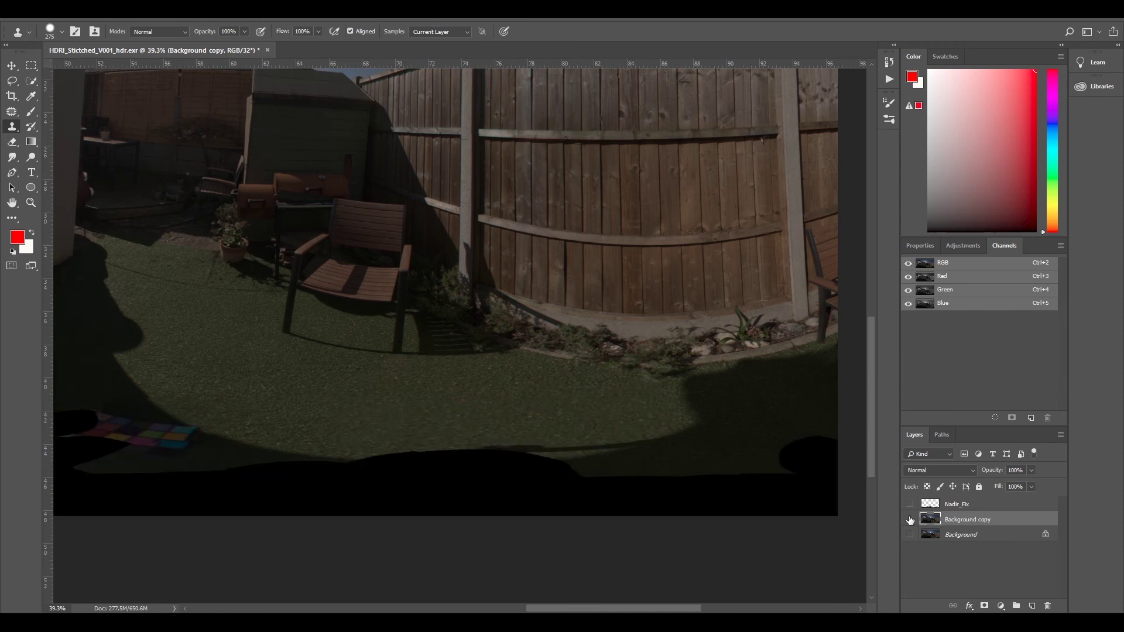
left_click(909, 519)
left_click(910, 504)
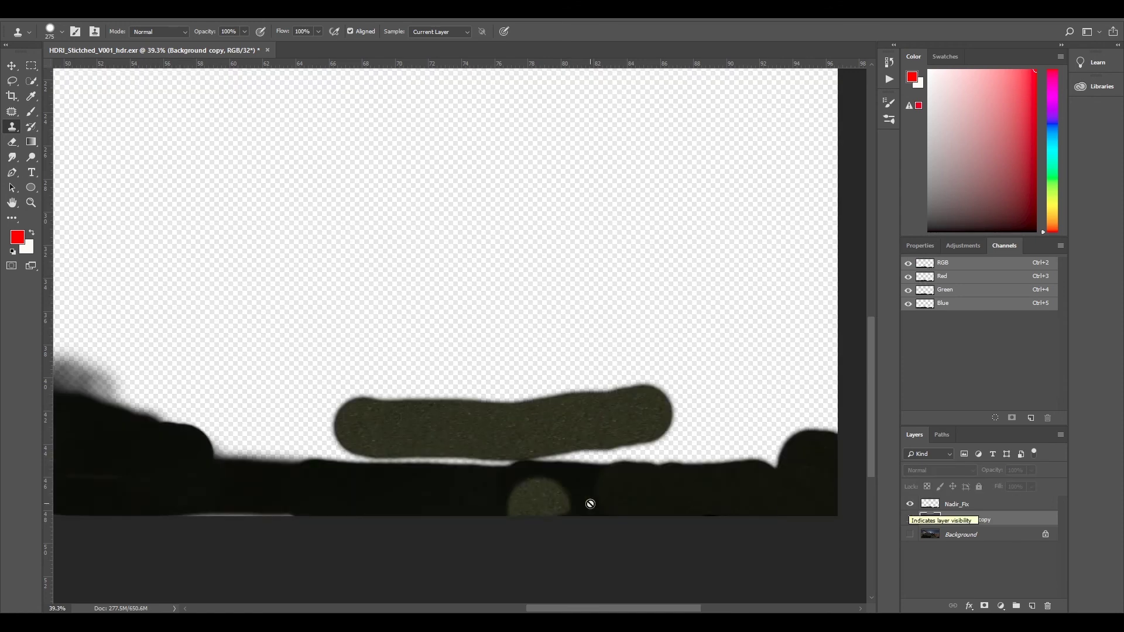
left_click(910, 518)
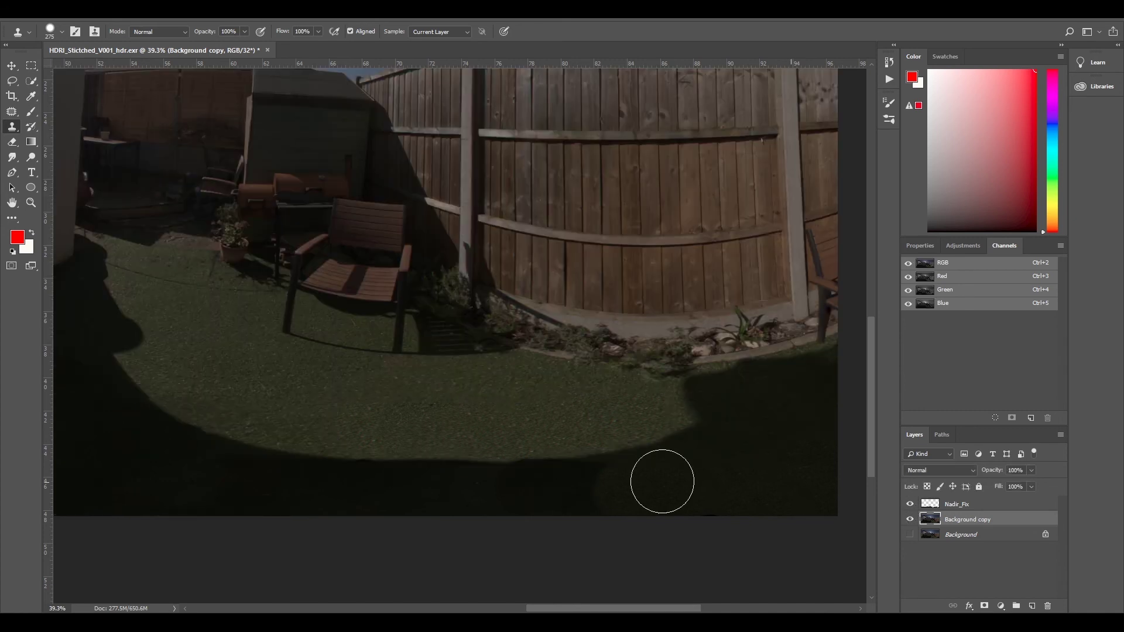
left_click(959, 507)
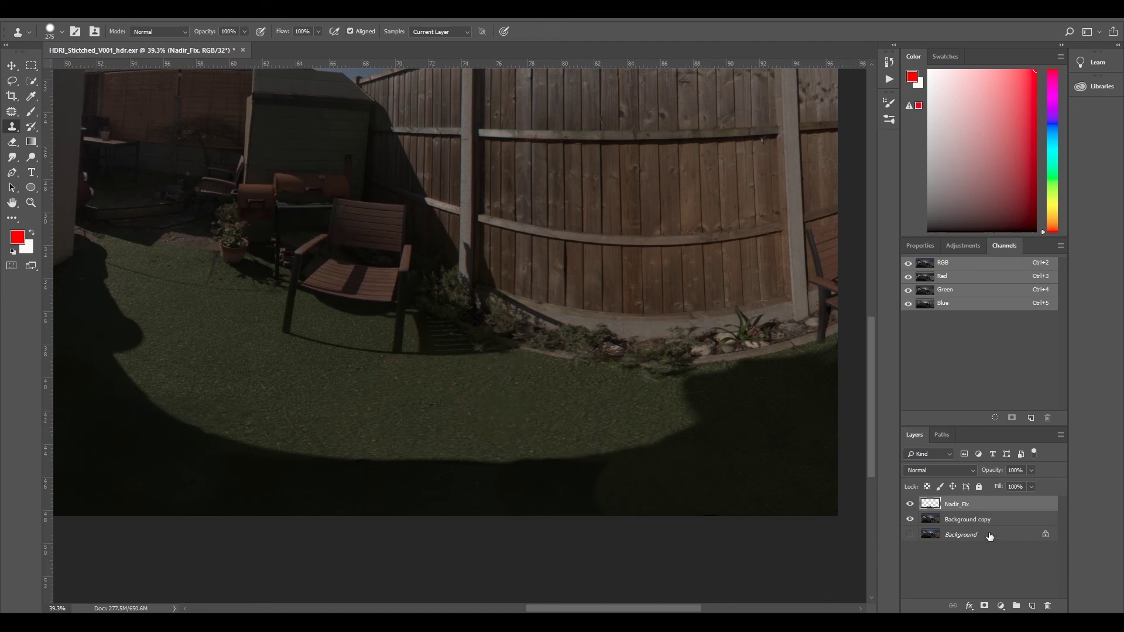
Step: Adjust the brush hardness and lighten the dark shadow patch near the bottom at 48% opacity
left_click(977, 521)
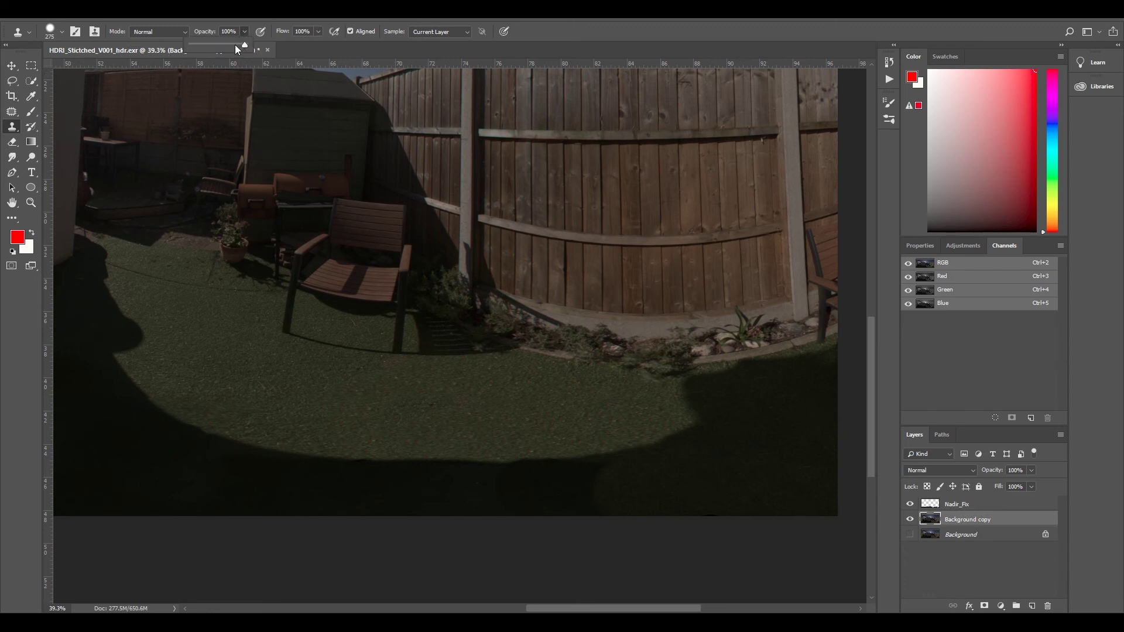
left_click(51, 33)
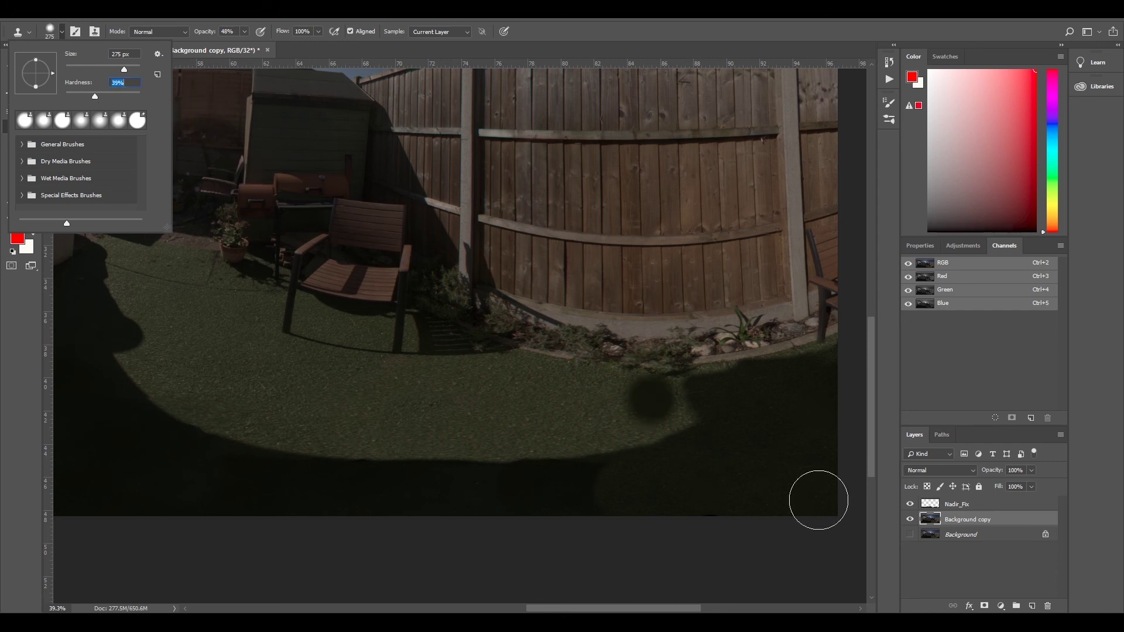
left_click(597, 490)
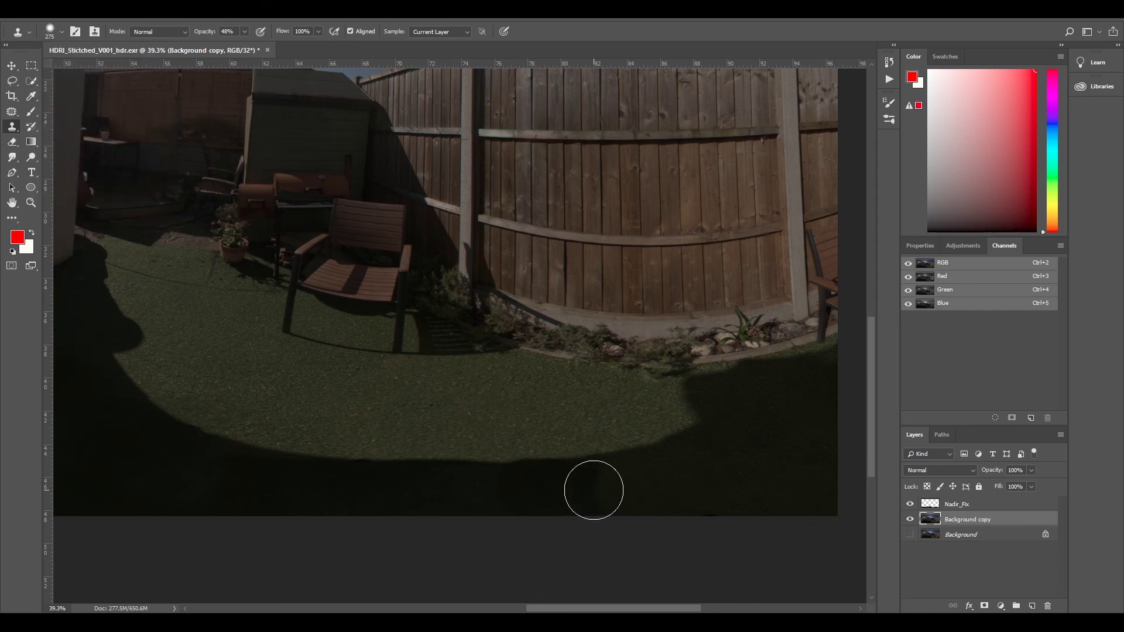
mouse_move(593, 489)
left_mouse_down()
mouse_move(658, 480)
mouse_move(581, 489)
left_mouse_up()
left_click(972, 506)
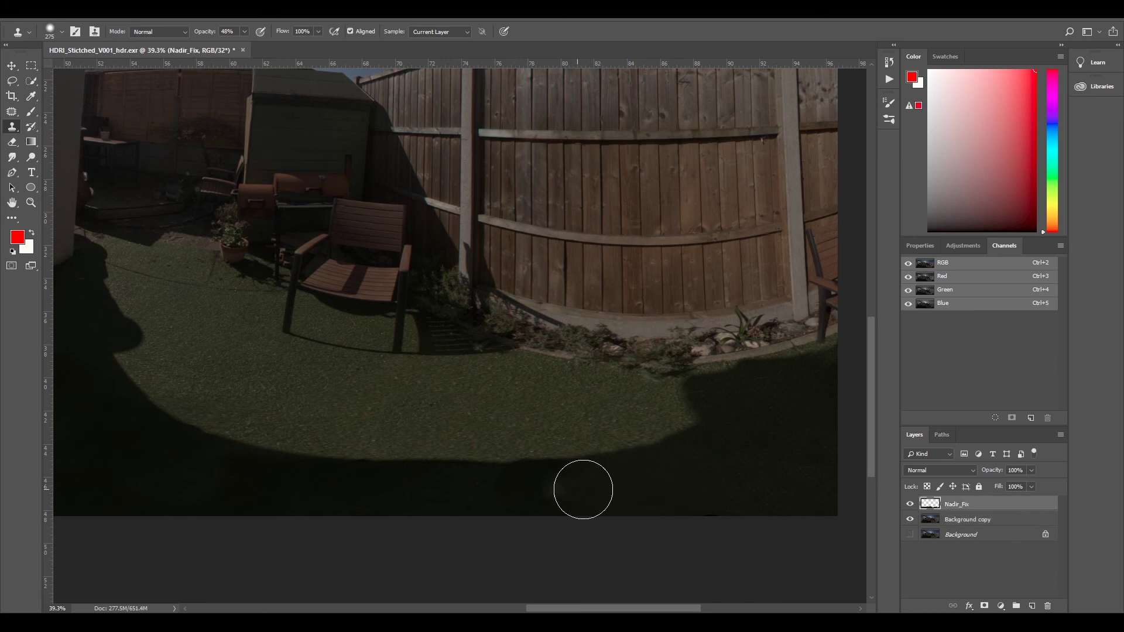
Step: Sample the shadowed grass and paint cloned shadow along the bottom edge on Nadir_Fix
left_click(957, 522)
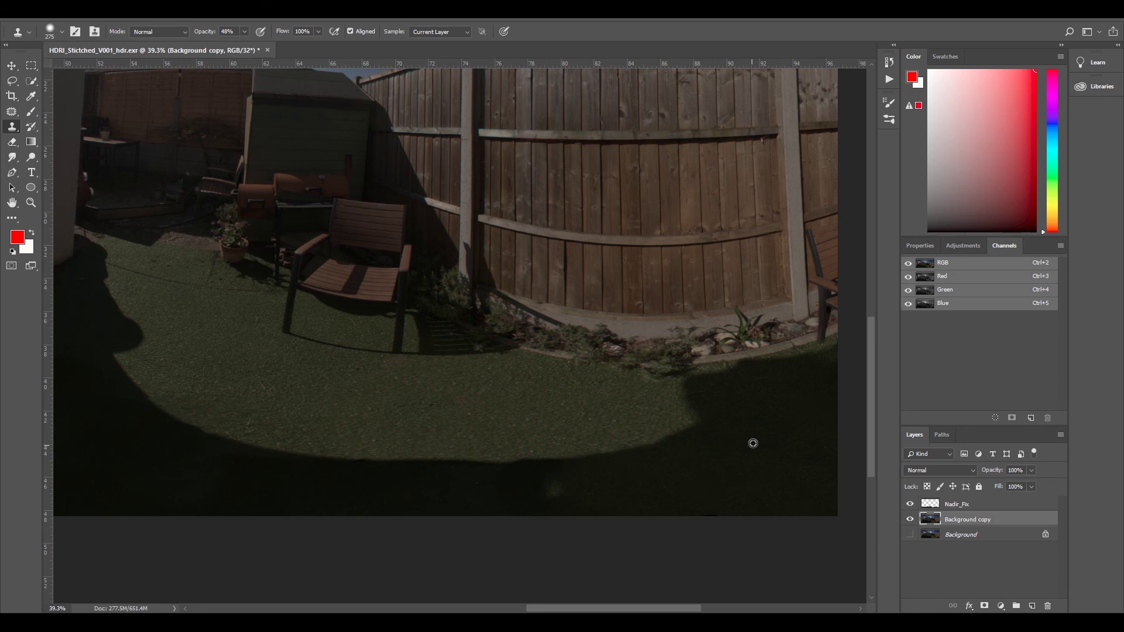
left_click(964, 506)
scroll(668, 463, "down", 1)
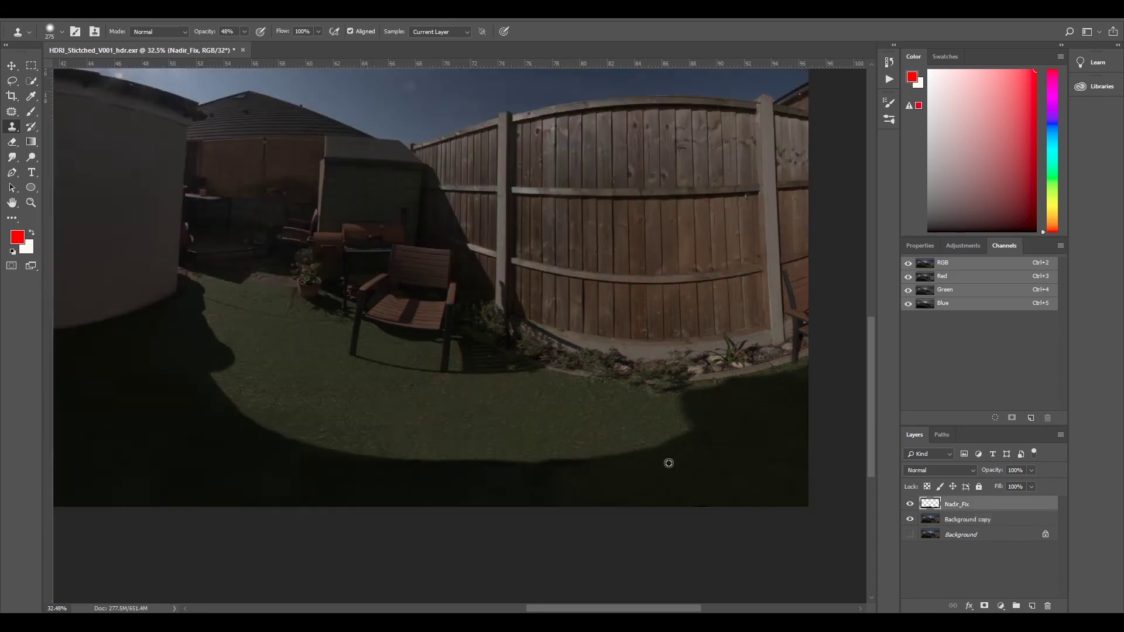
scroll(668, 463, "down", 2)
key("alt+bracketleft")
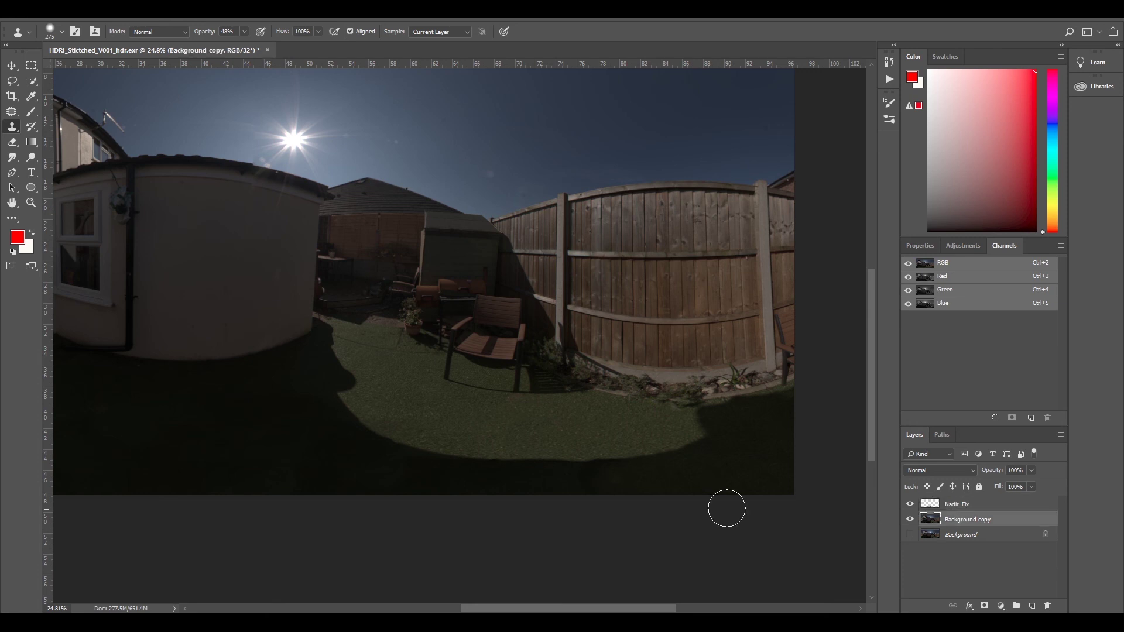
scroll(537, 484, "up", 2)
scroll(537, 485, "up", 1)
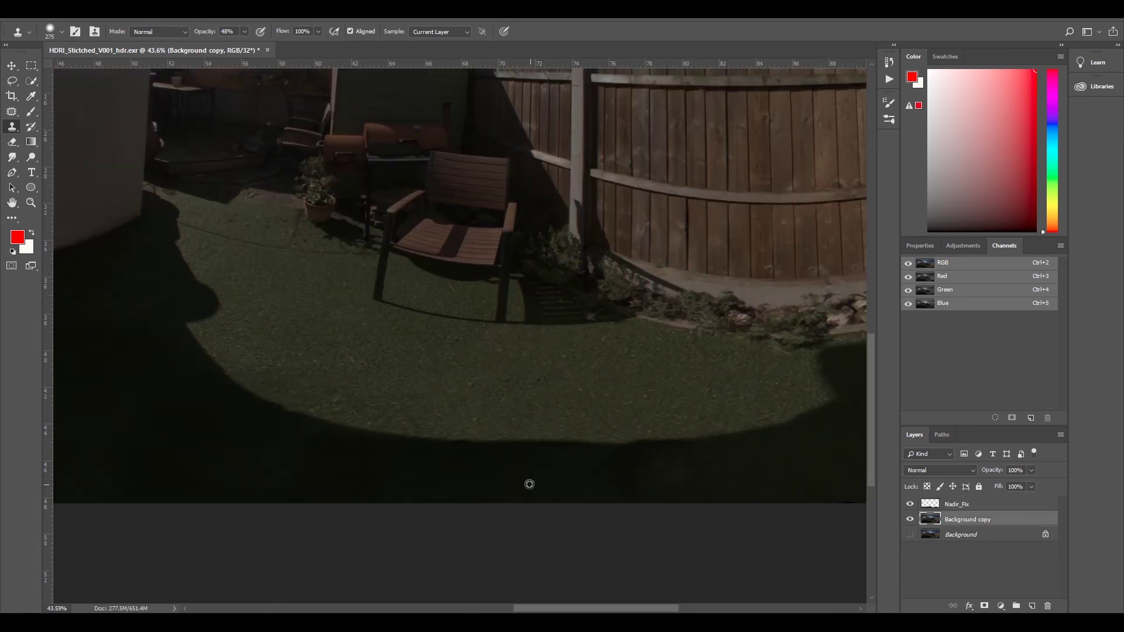
left_click(934, 505)
left_click(493, 480, "alt")
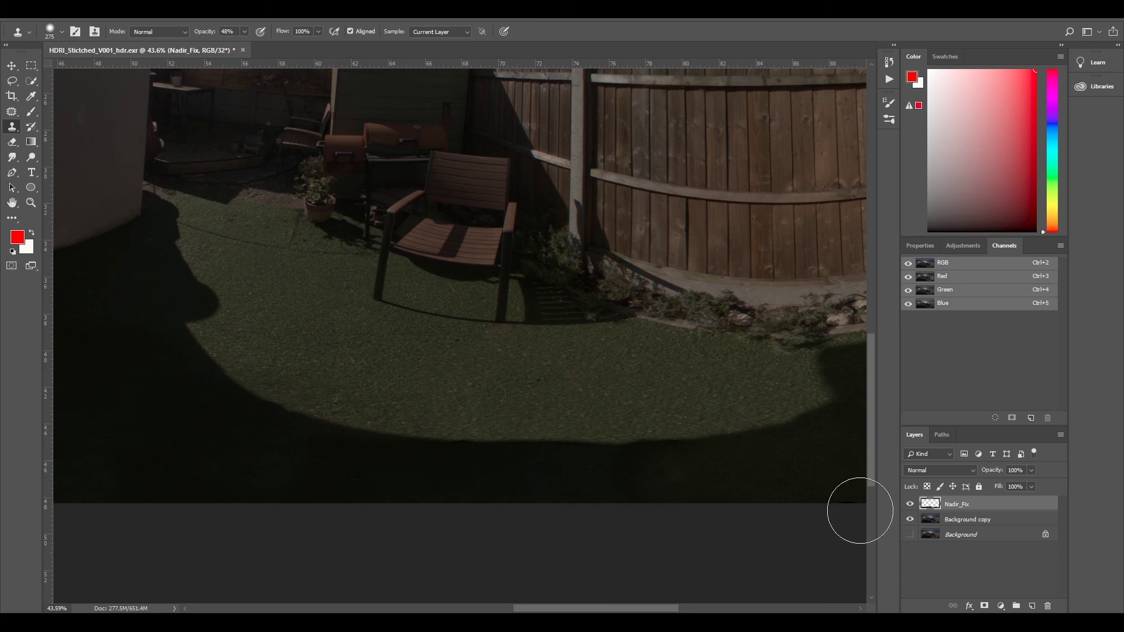
left_click_drag(655, 483, 711, 483)
Step: Zoom out to see the whole cleaned panorama before saving
scroll(783, 471, "down", 3)
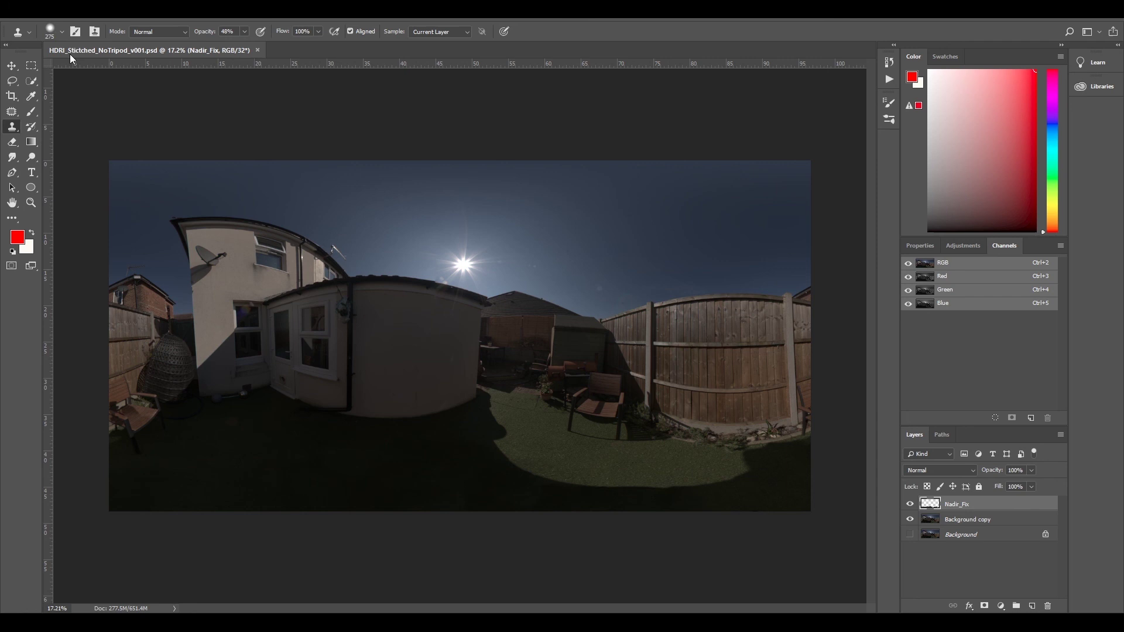
Step: Start Save As with OpenEXR (*.EXR) format and file name HDRI_Stictched_NoTripod_V001
left_click(30, 18)
left_click(53, 142)
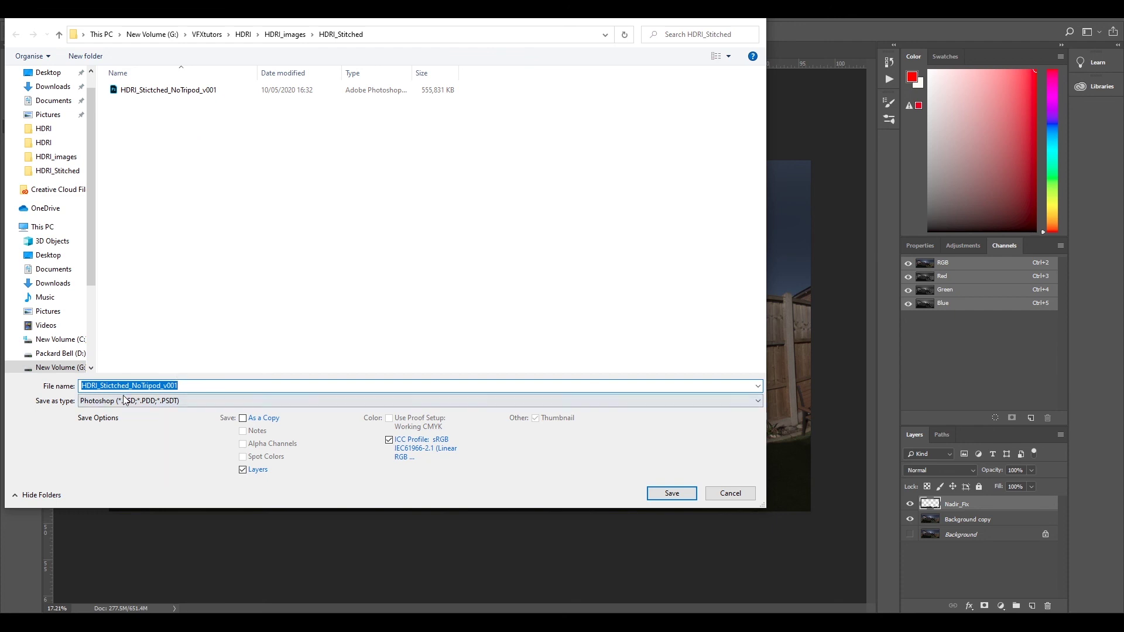
left_click(124, 400)
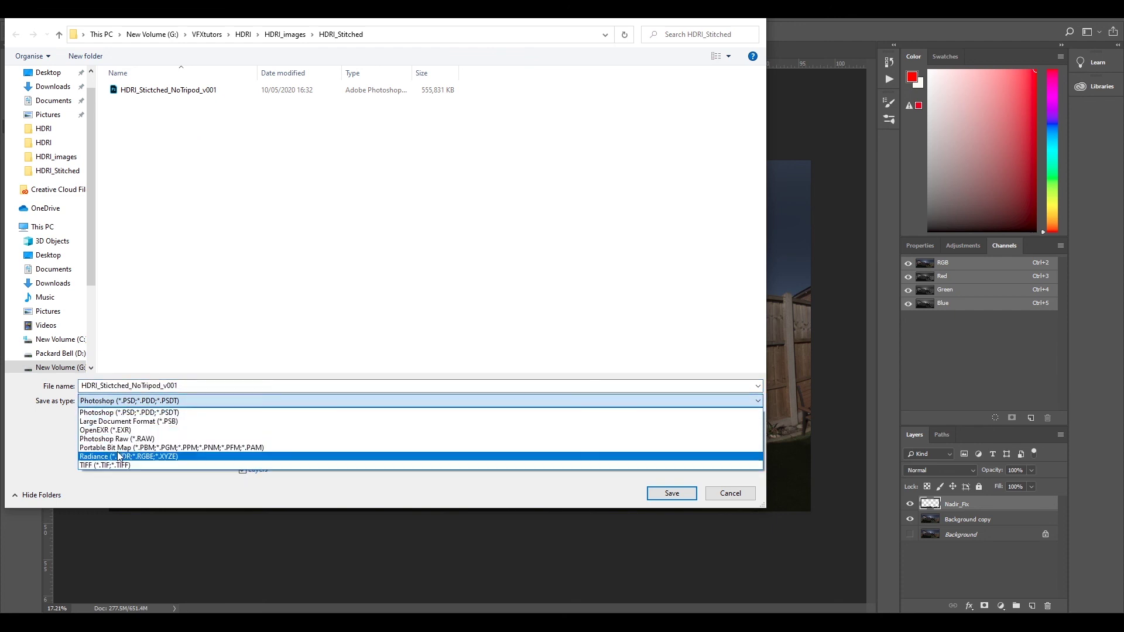
left_click(113, 430)
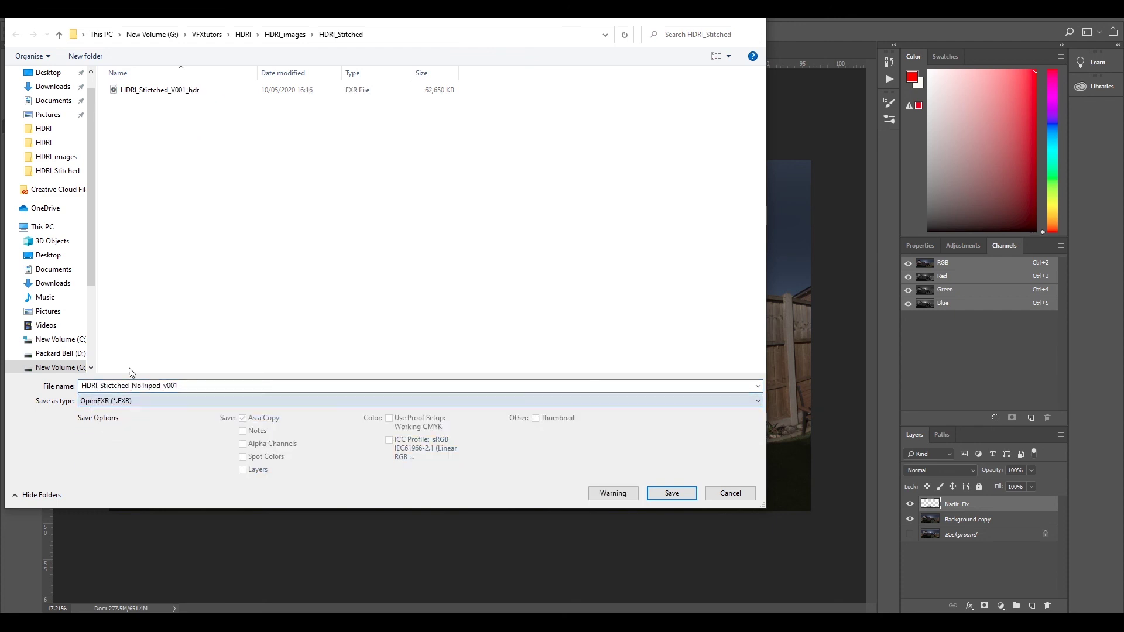
left_click(168, 92)
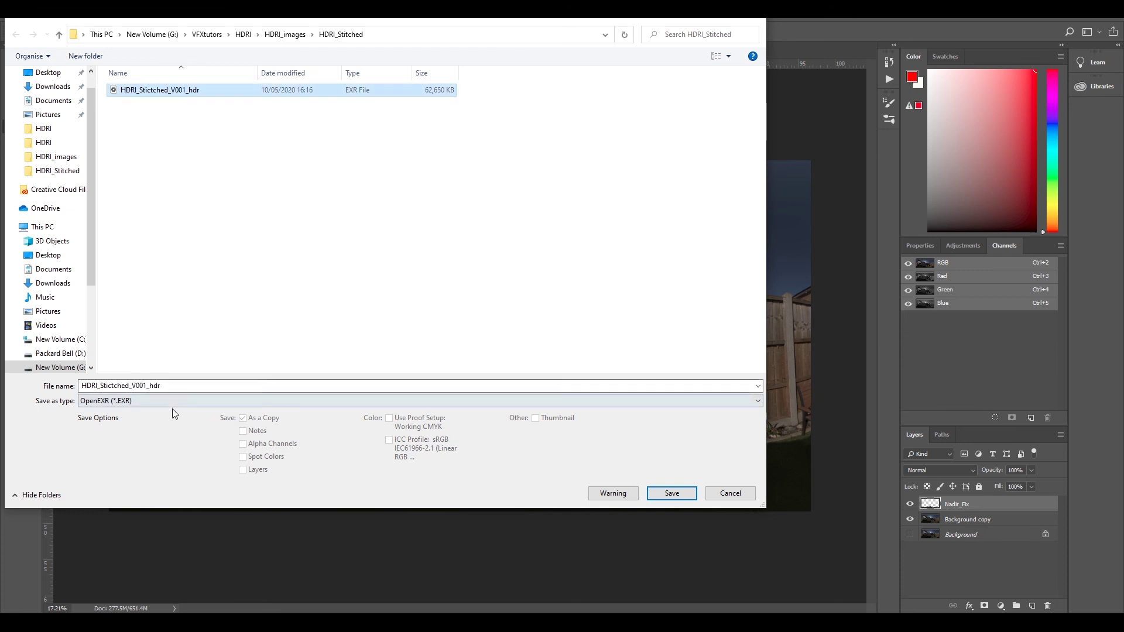
left_click(175, 387)
left_click(179, 390)
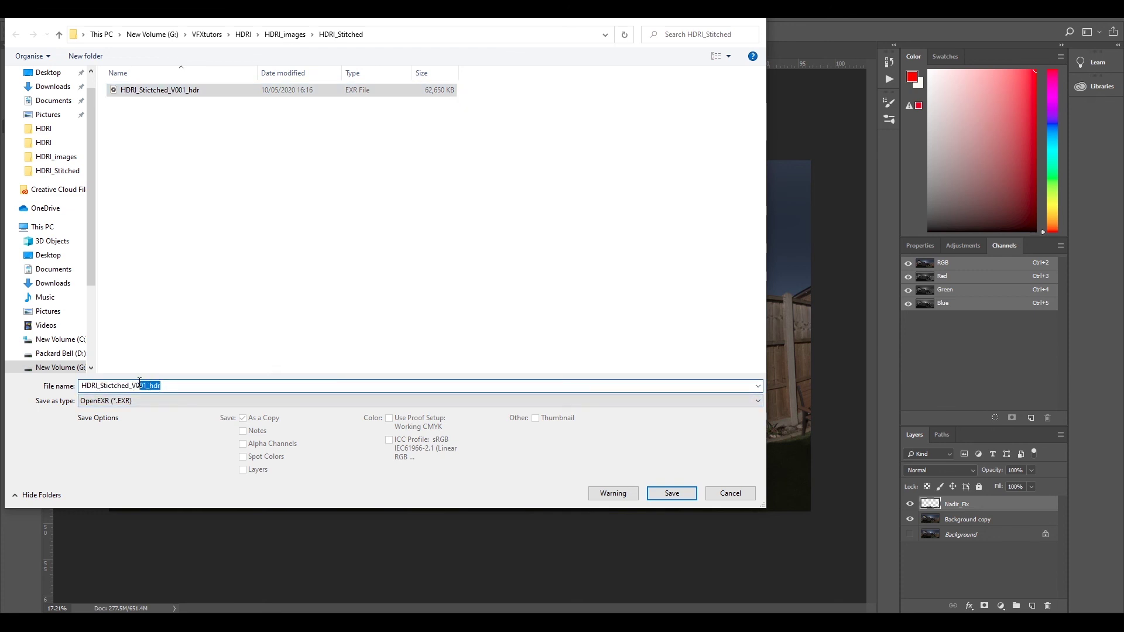
key("BackSpace")
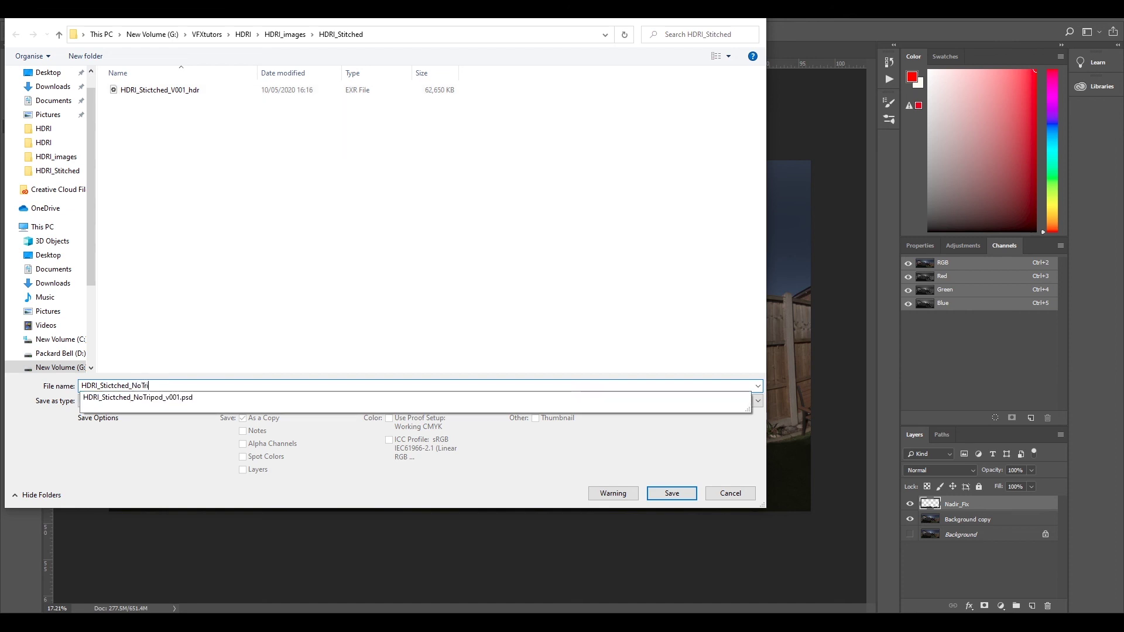
type("NoTripod_V001")
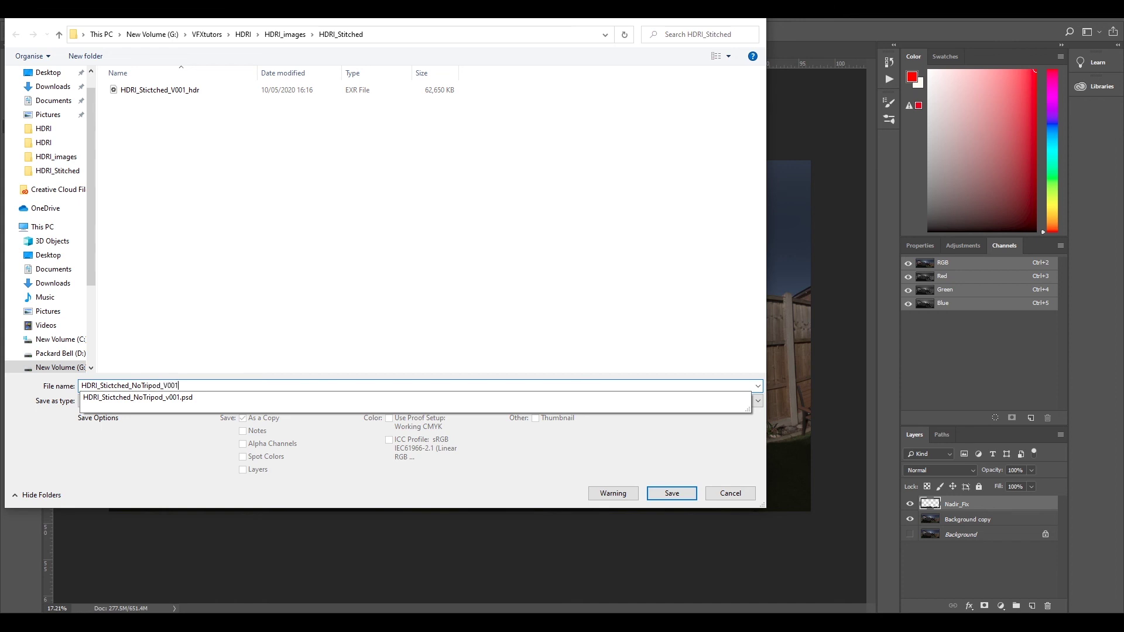
Step: Save the EXR file, keeping OpenEXR compression set to None
left_click(648, 487)
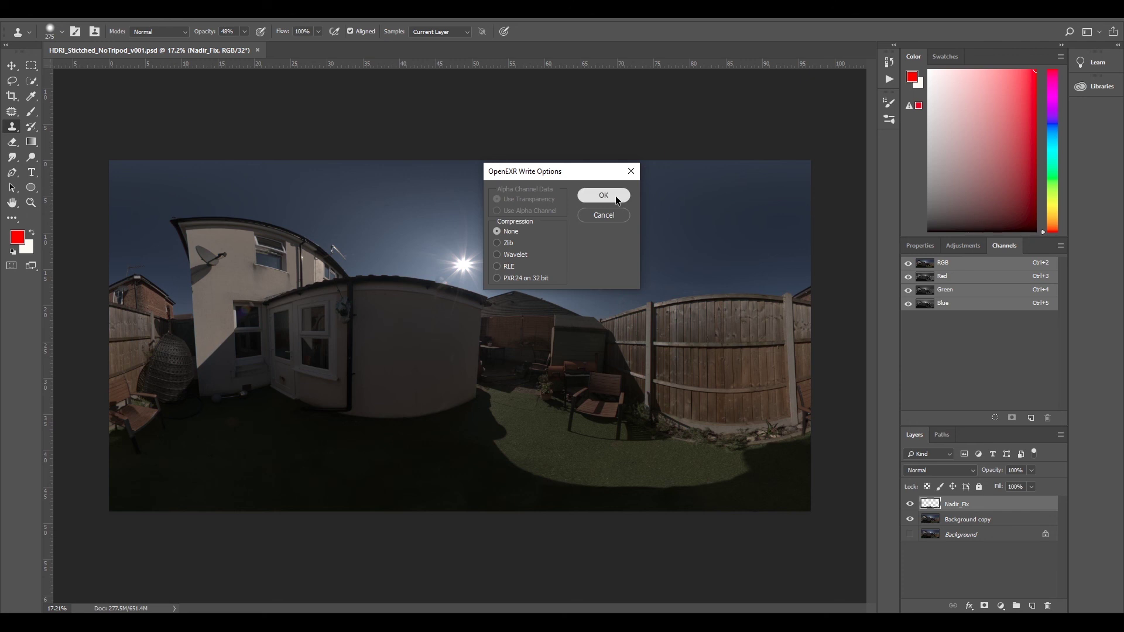
left_click(603, 195)
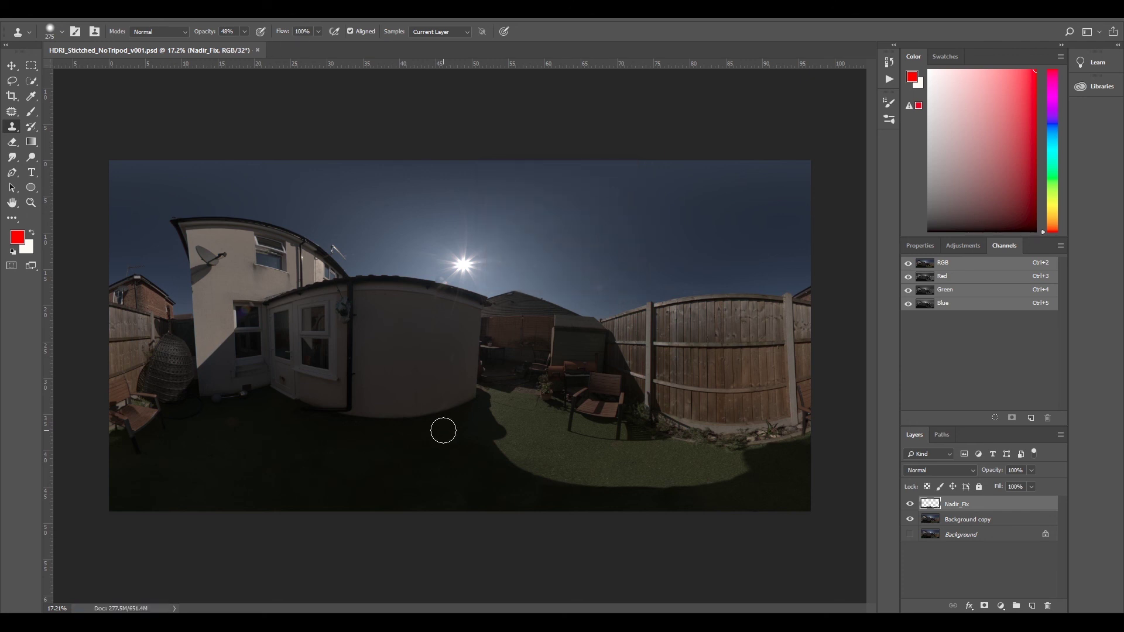